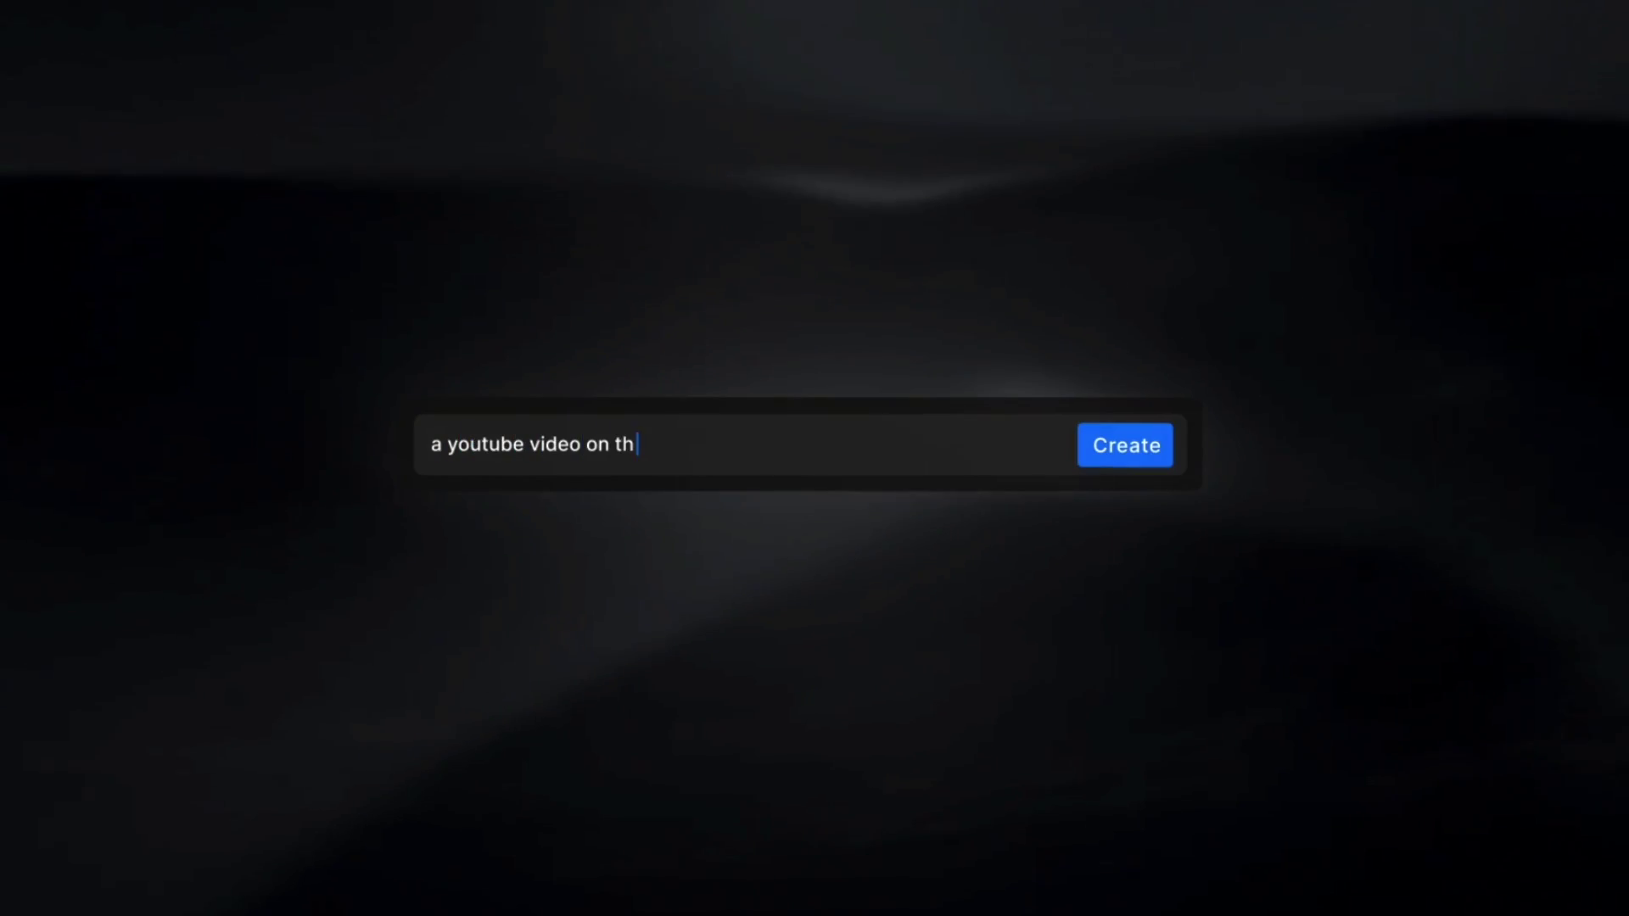
Enter the prompt 'a youtube video on thrilling water sport adventures with locations'.
{"action": "type", "text": "rilling water sport adventures with locations"}
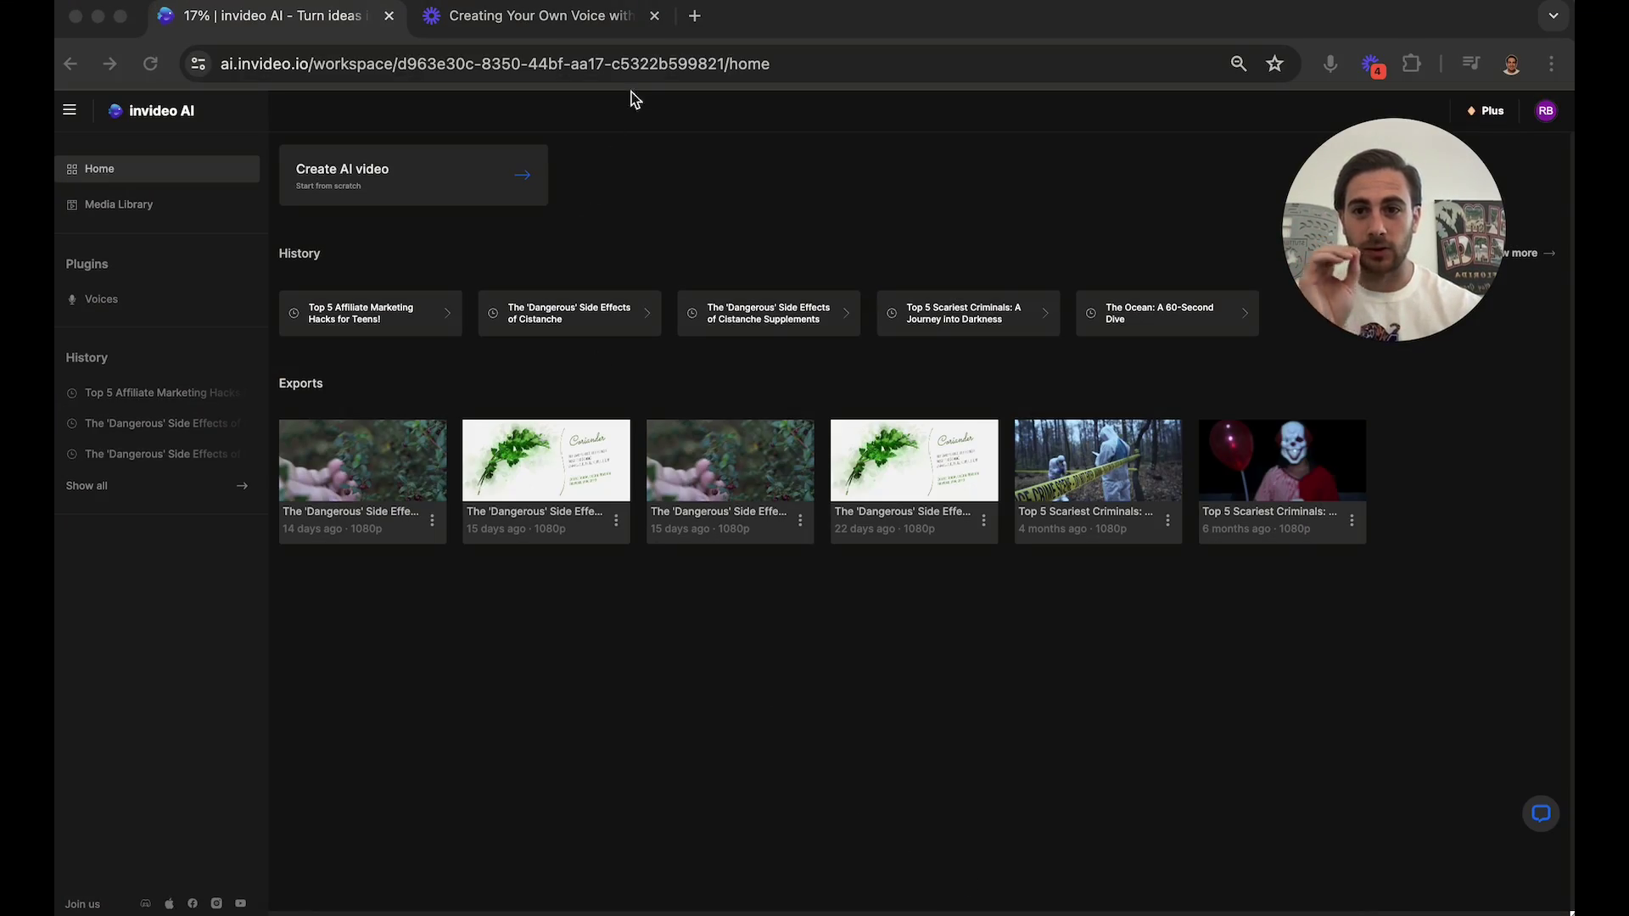
Close the voice guide and go to the Voices page, dismissing the Add Voice instructions.
{"action": "left_click", "coordinate": [654, 17]}
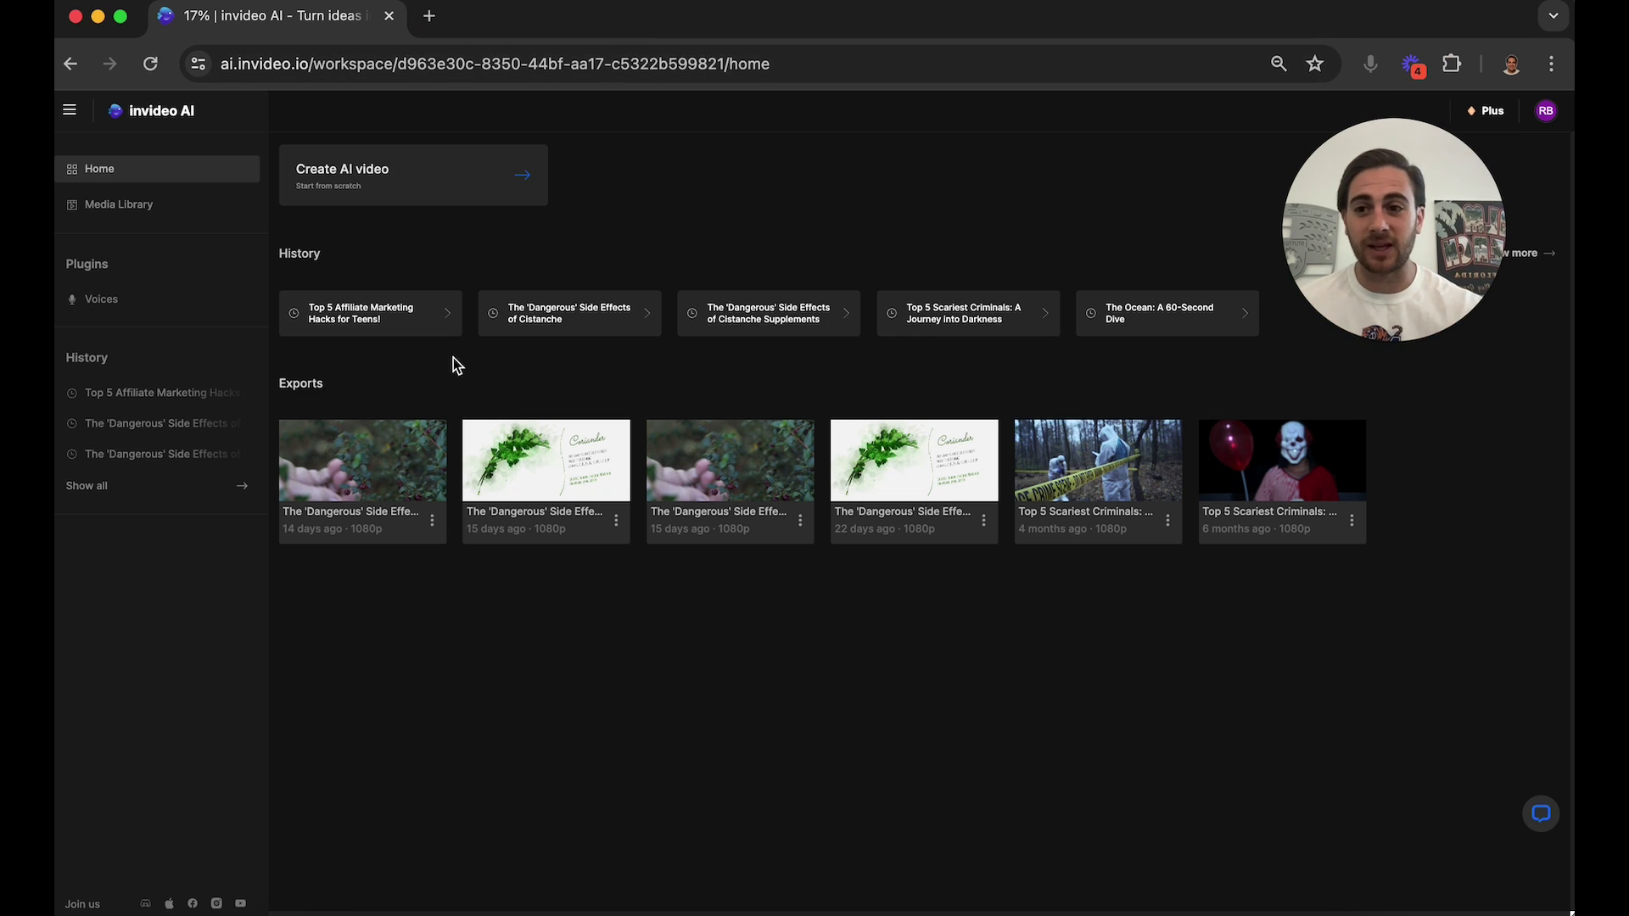
{"action": "left_click", "coordinate": [136, 307]}
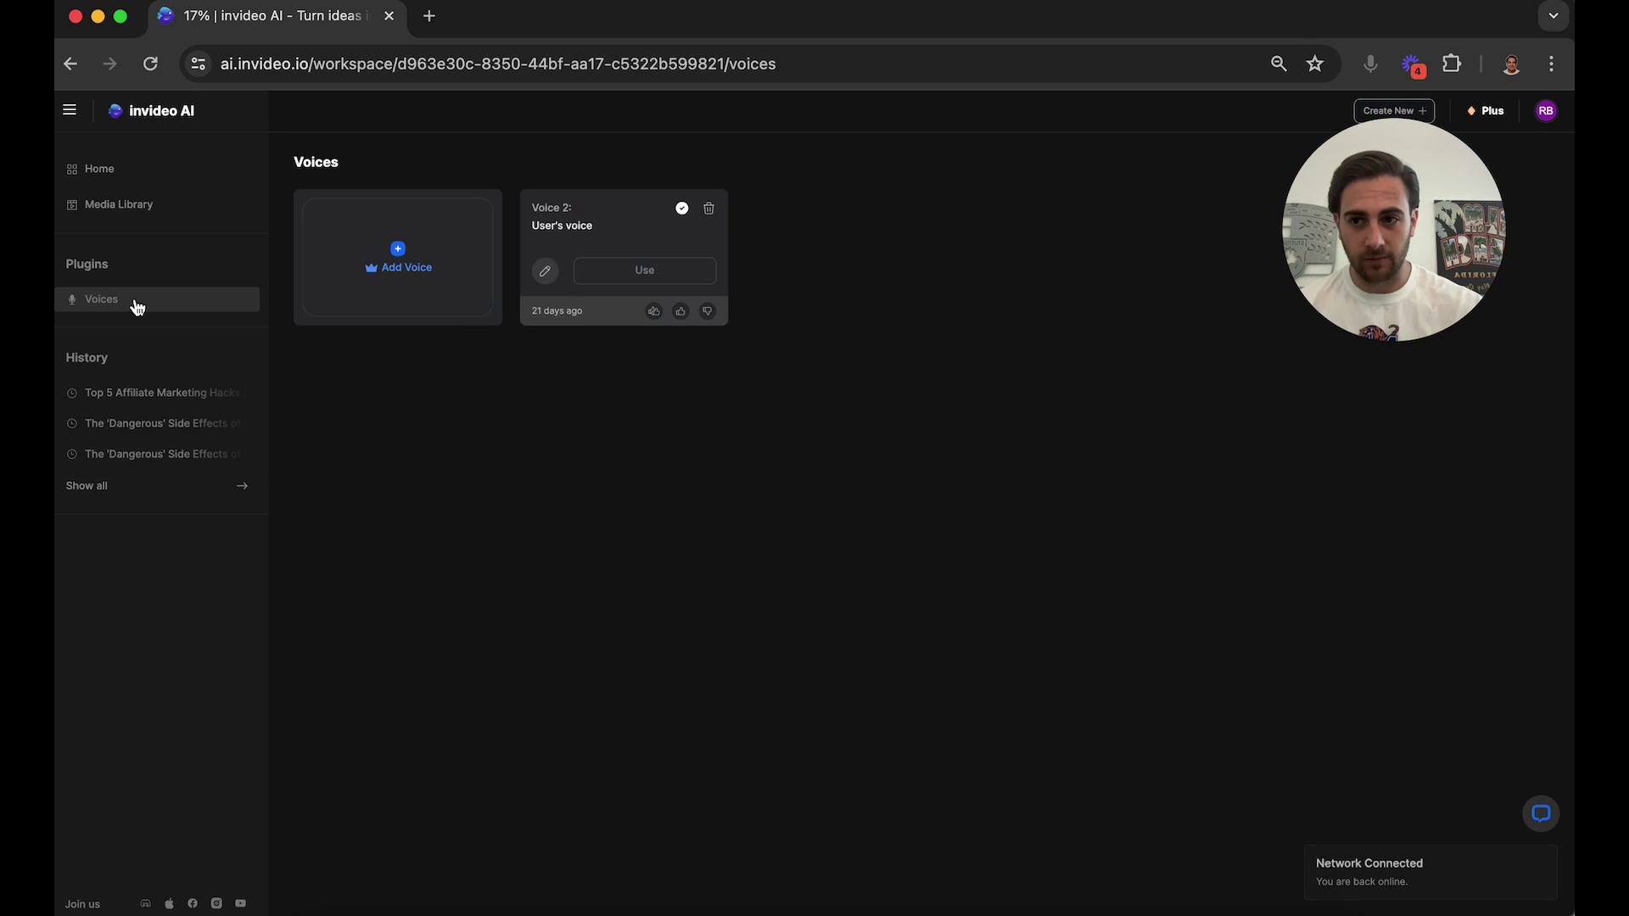
{"action": "left_click", "coordinate": [402, 255]}
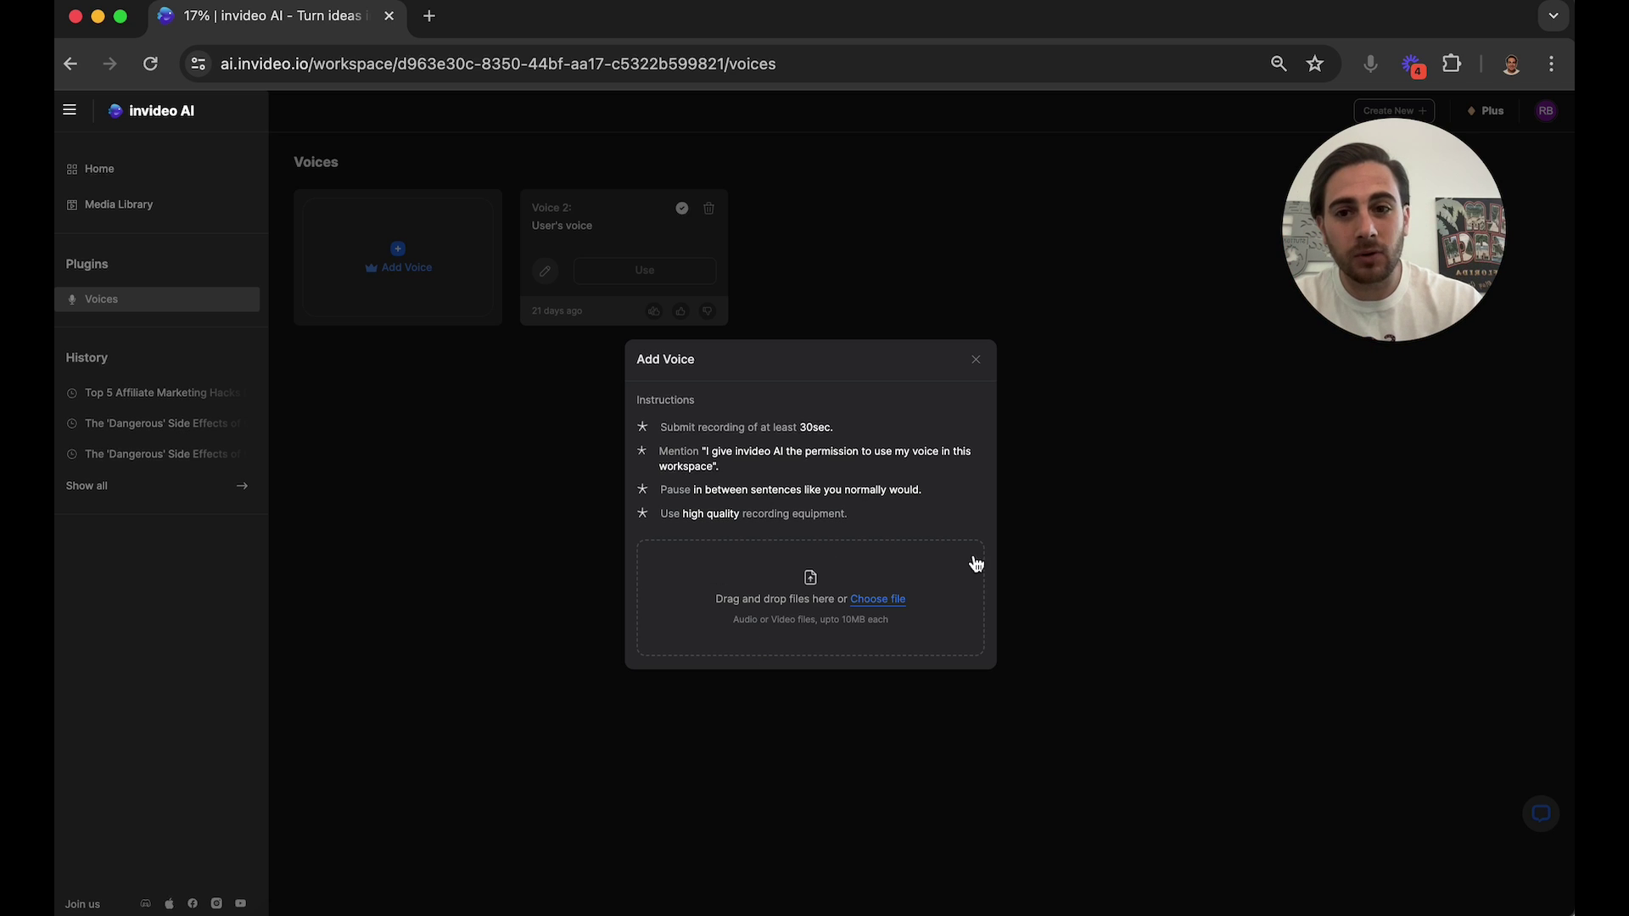
{"action": "left_click", "coordinate": [430, 582]}
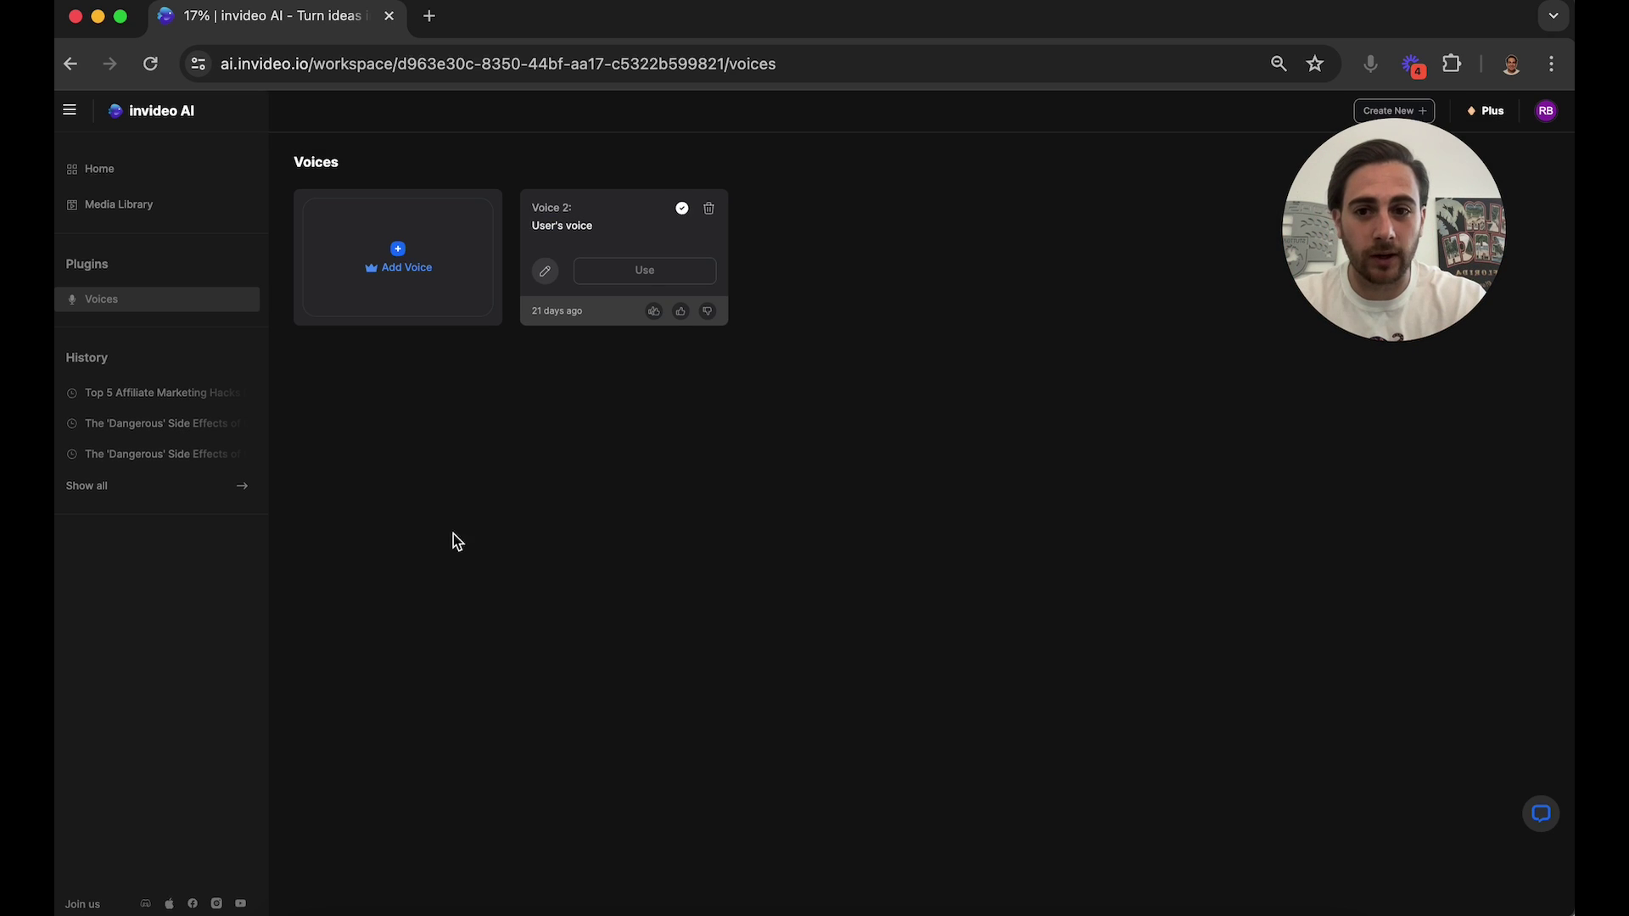
Start a Voice 2 video prompting a 10-minute YouTube video on affiliate marketing for teenagers.
{"action": "left_click", "coordinate": [633, 271]}
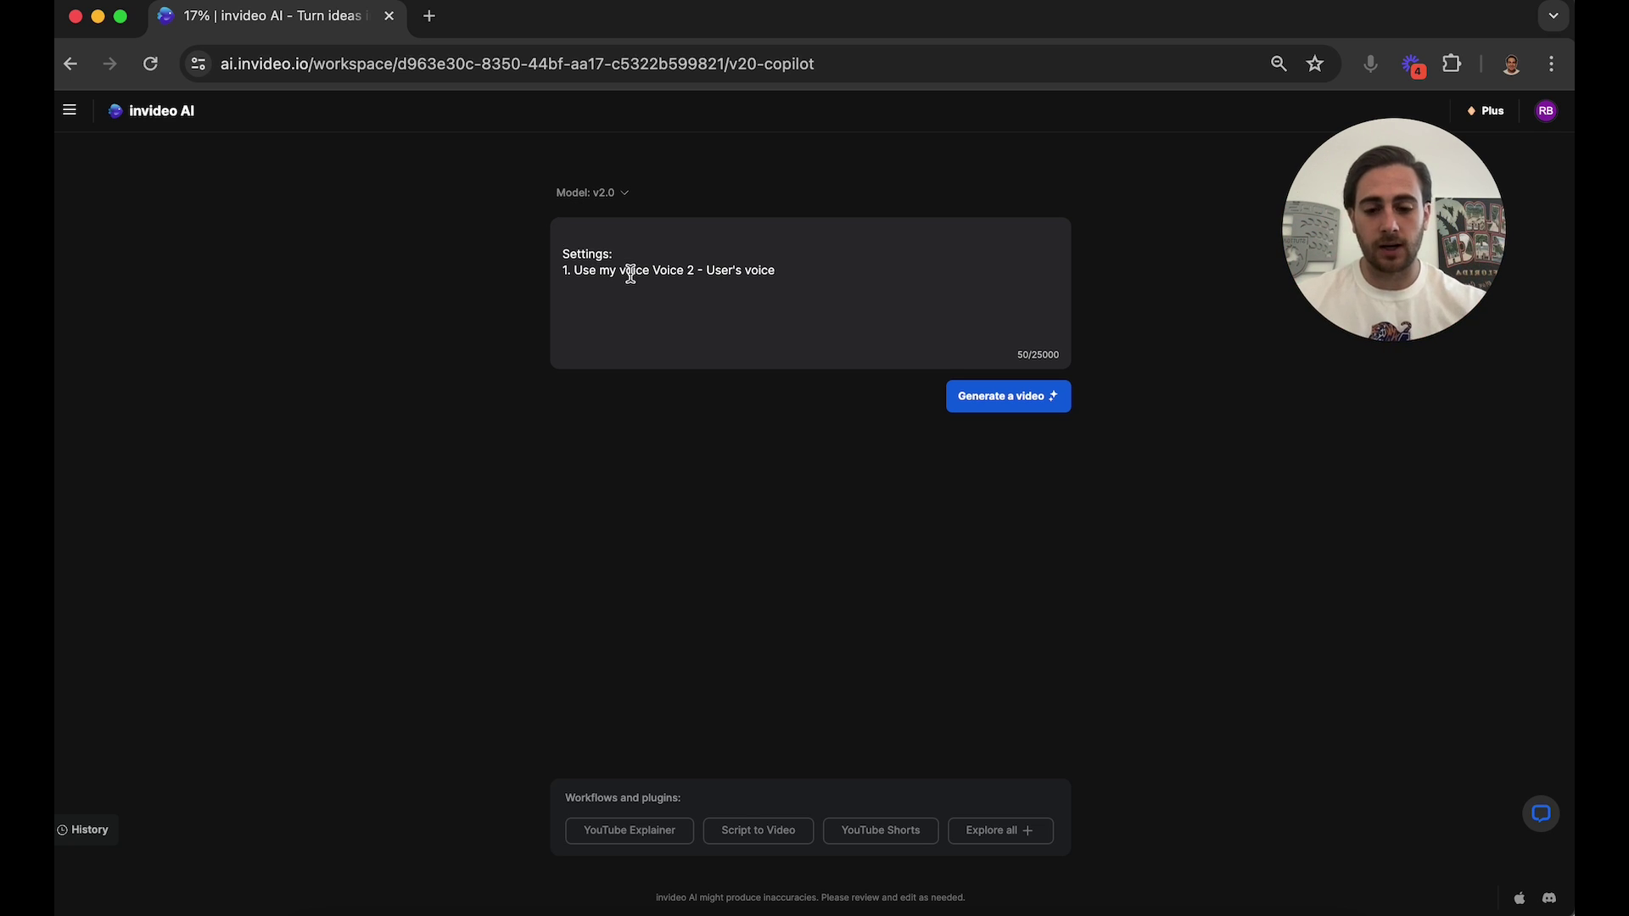
{"action": "type", "text": "I ne"}
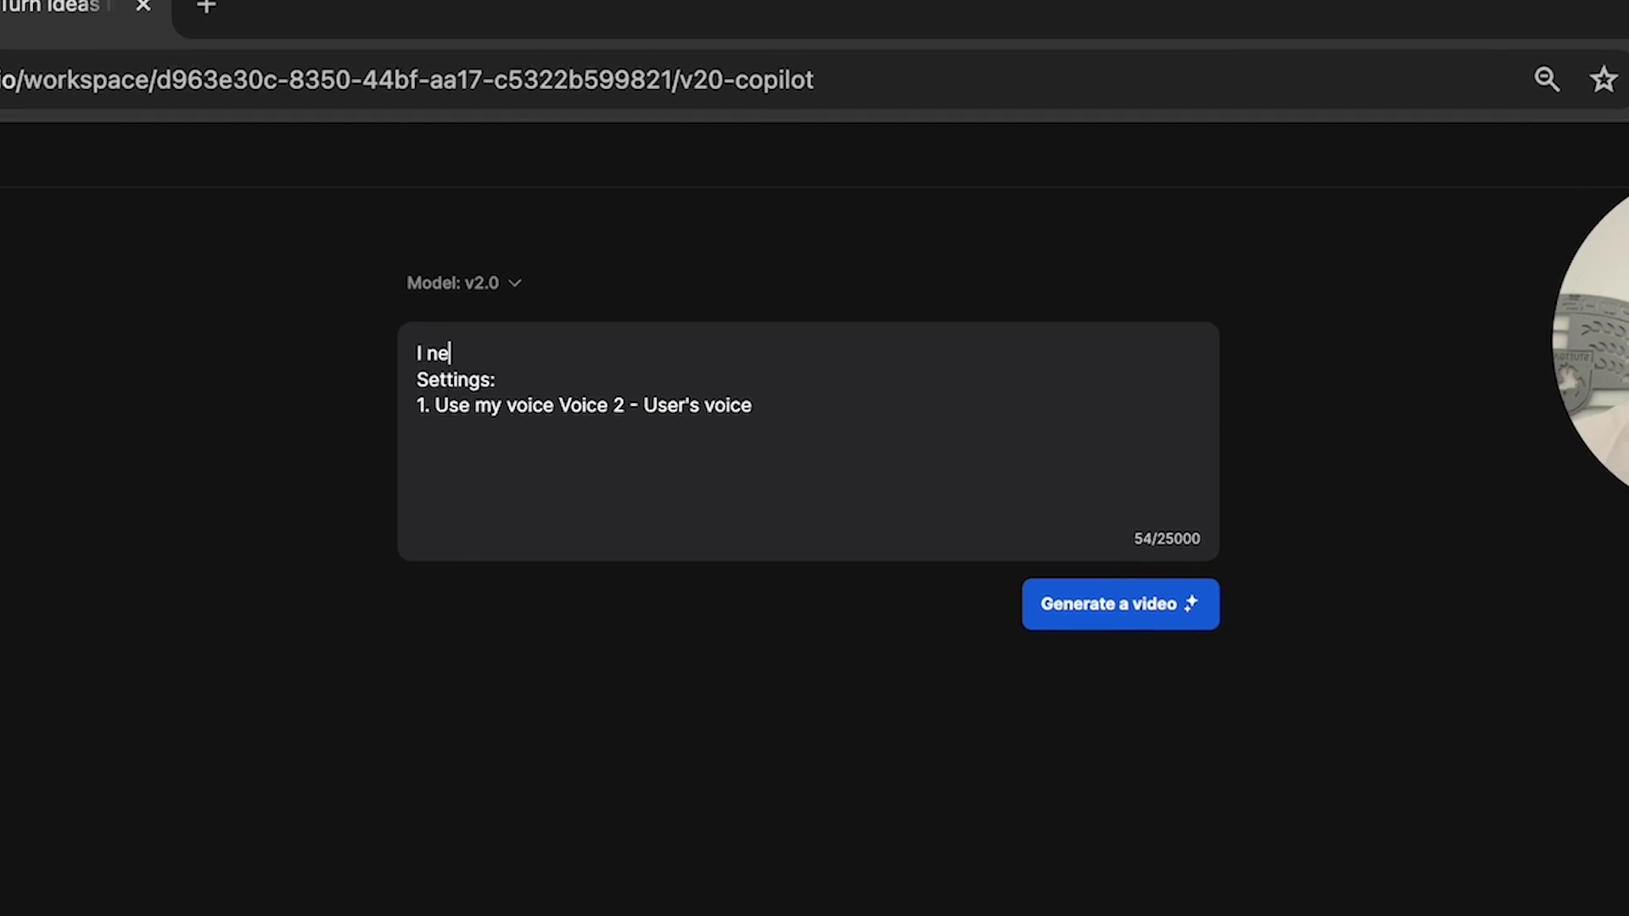
{"action": "type", "text": "ed a 10 "}
{"action": "type", "text": "min"}
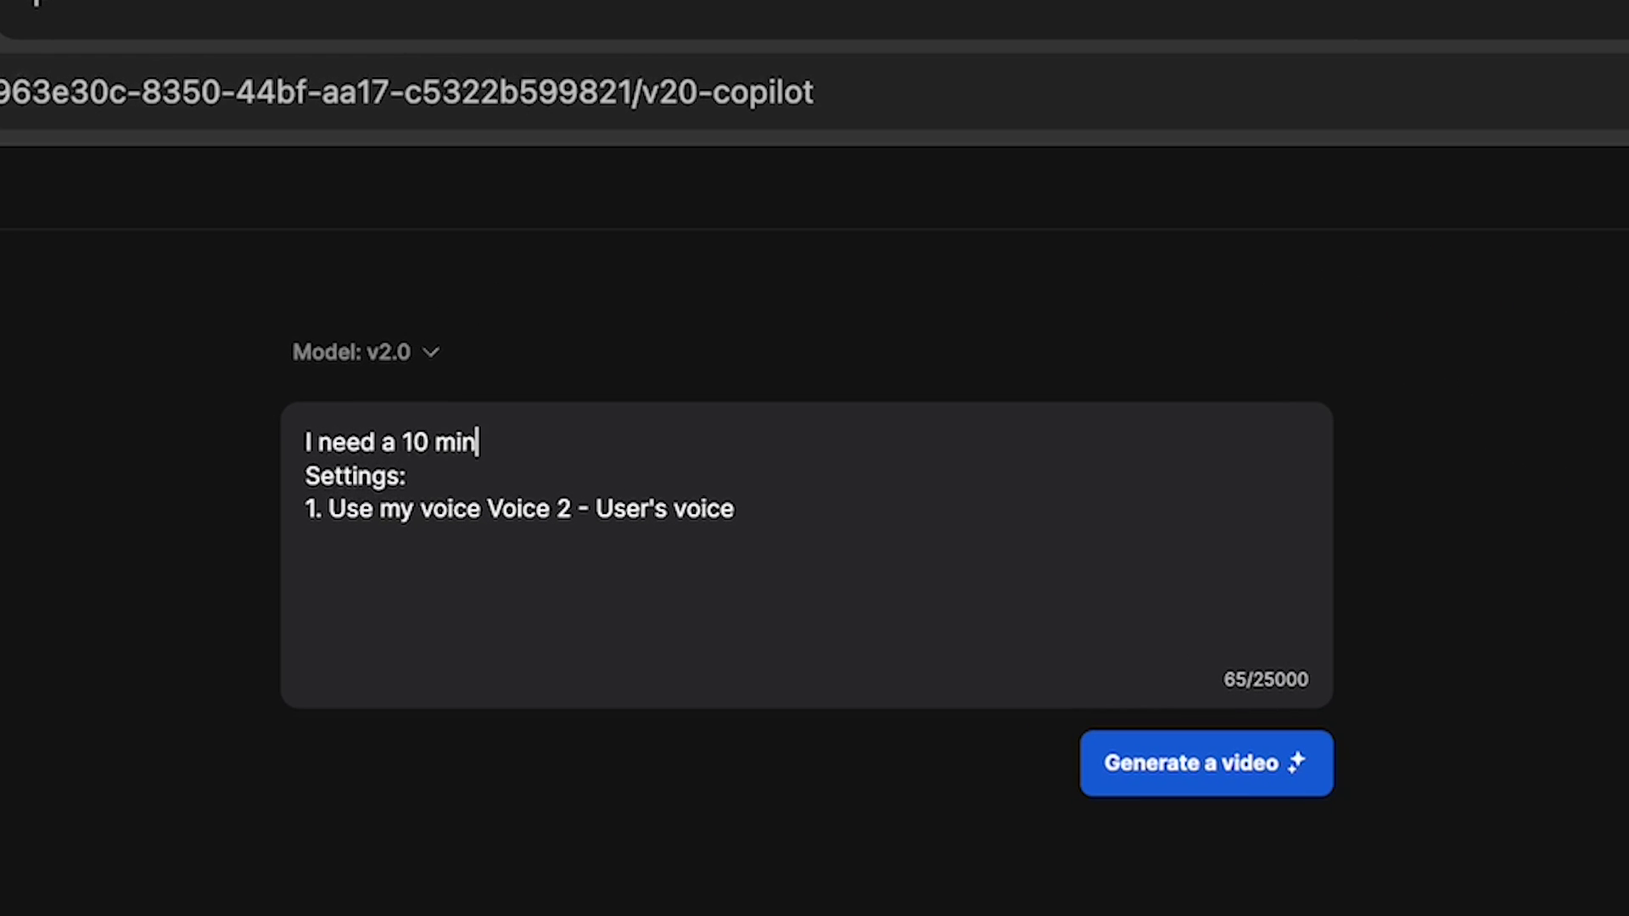
{"action": "type", "text": "ute youtube video m"}
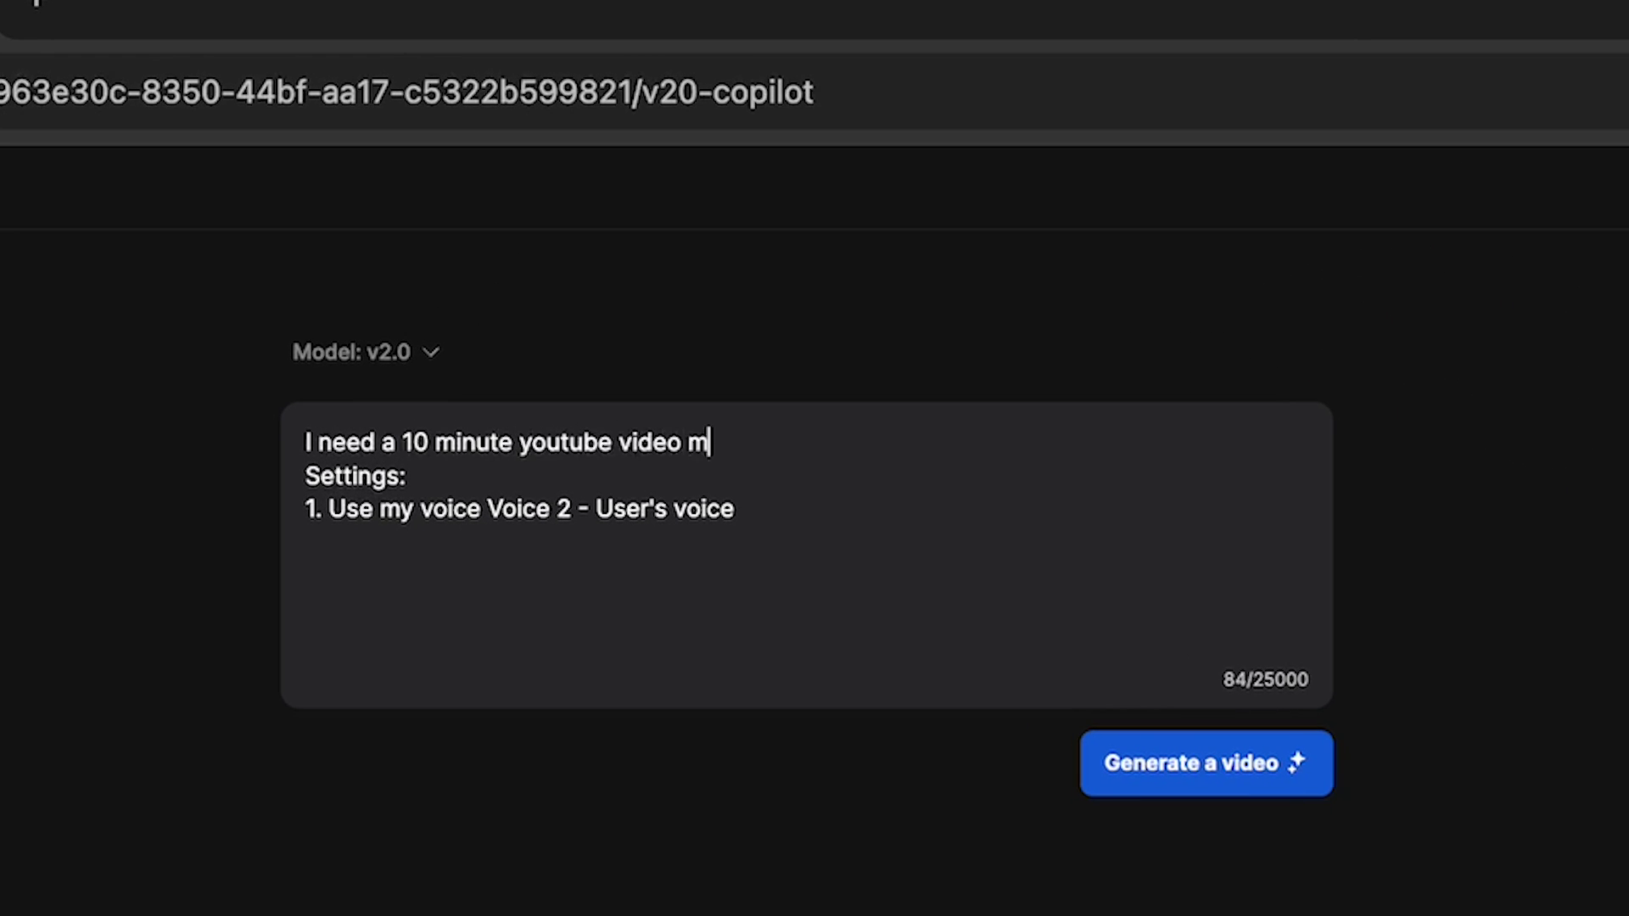
{"action": "type", "text": "ade about the b"}
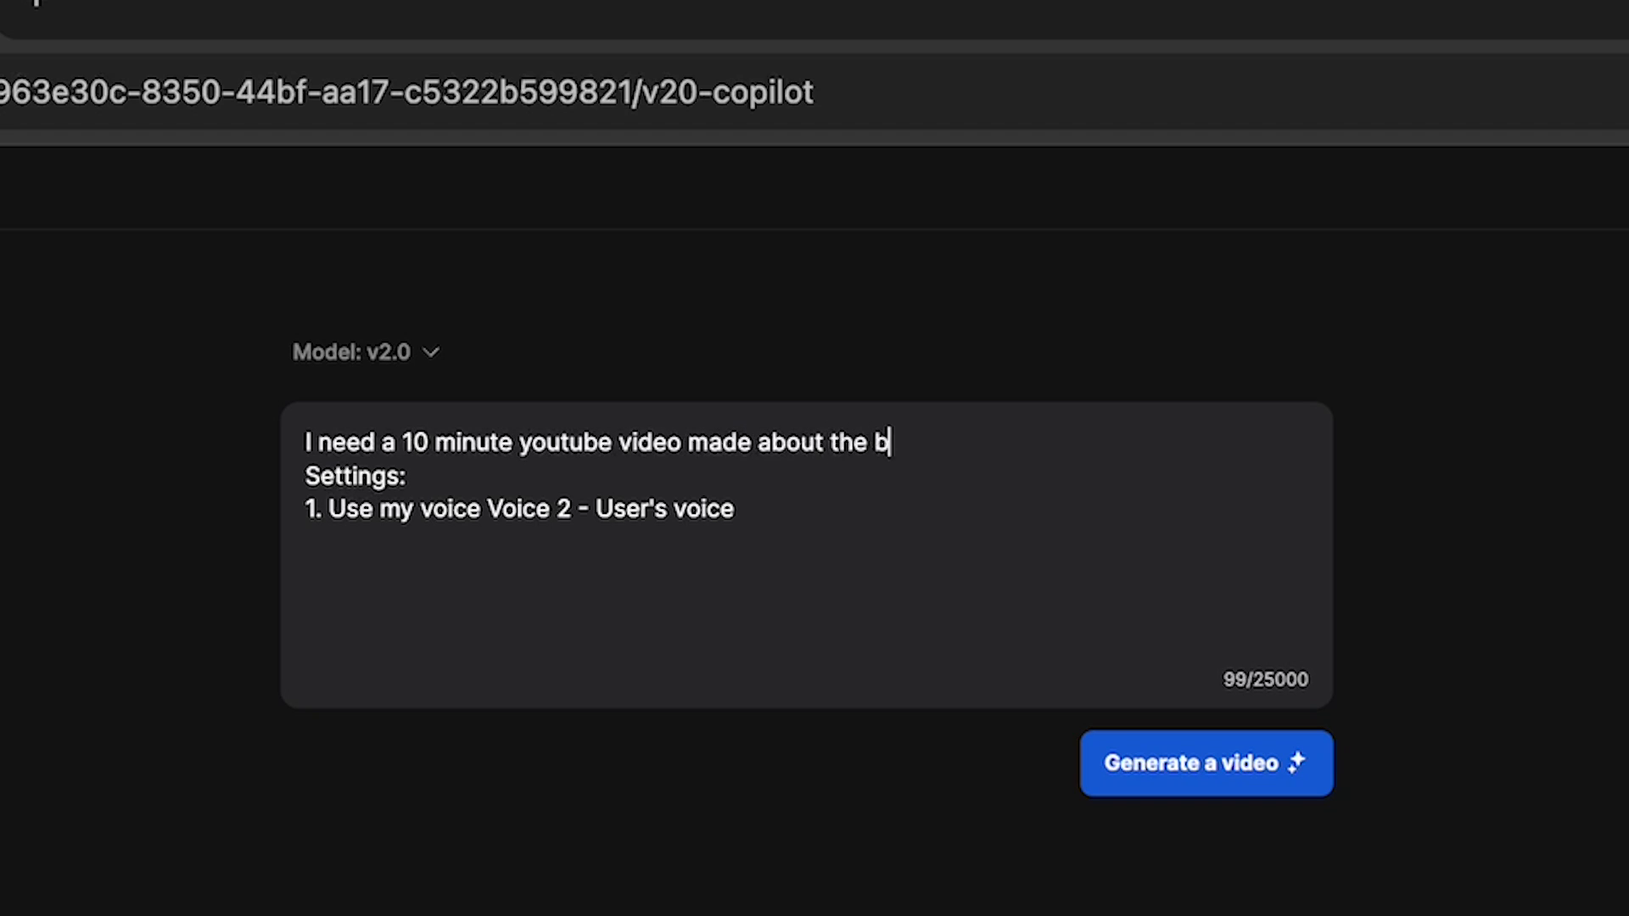
{"action": "type", "text": "est affiliate mar"}
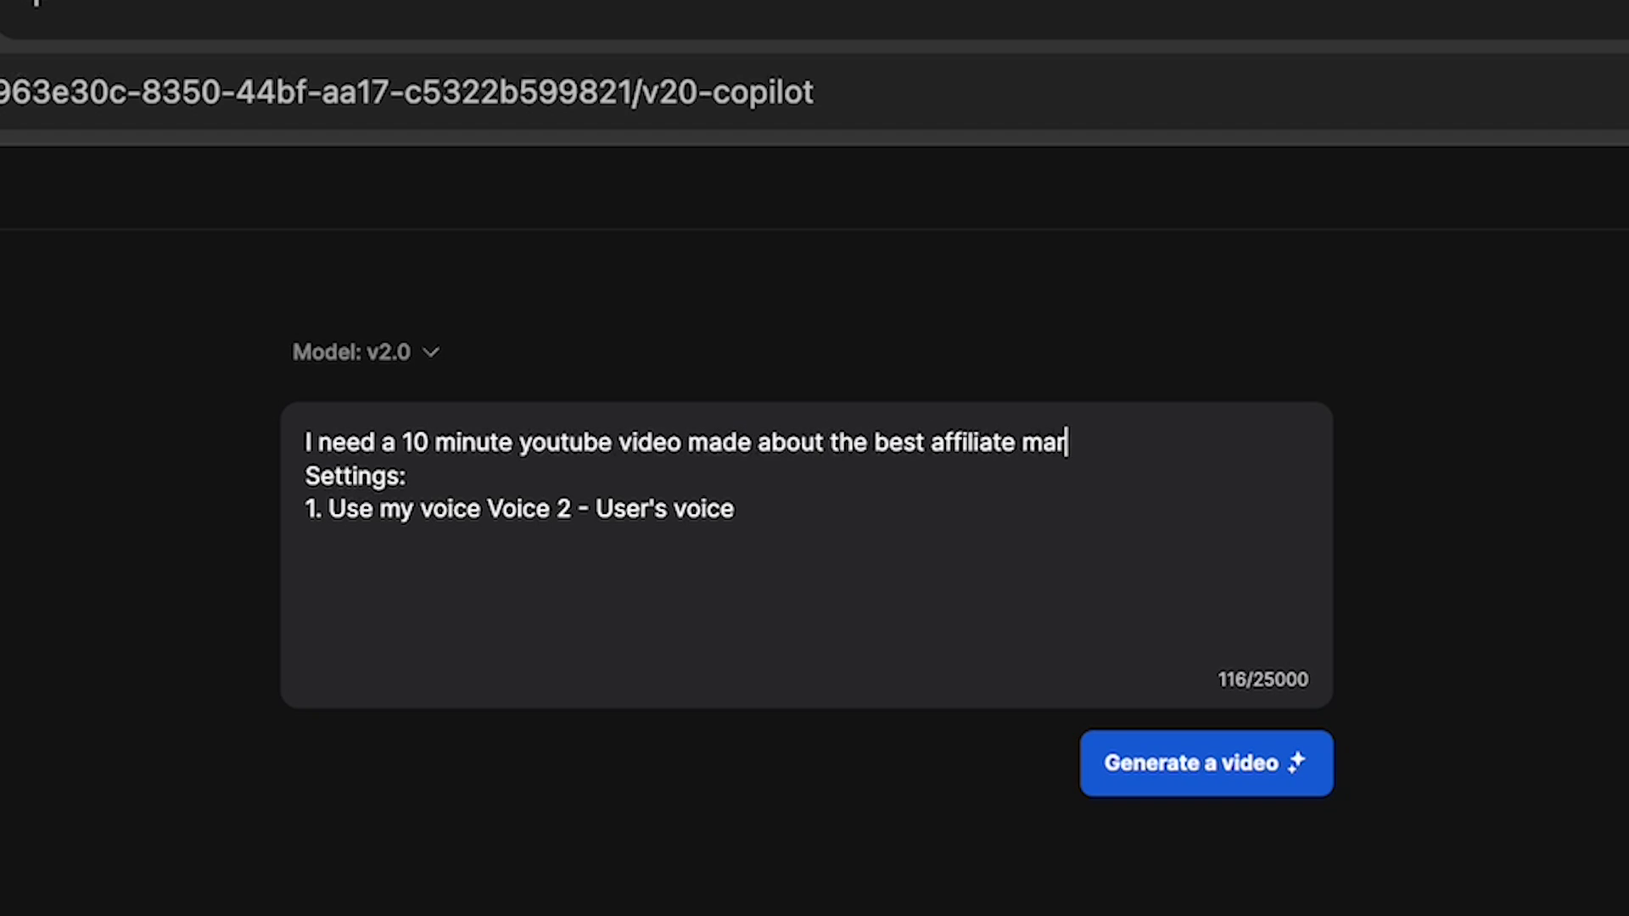
{"action": "type", "text": "keting methods for te"}
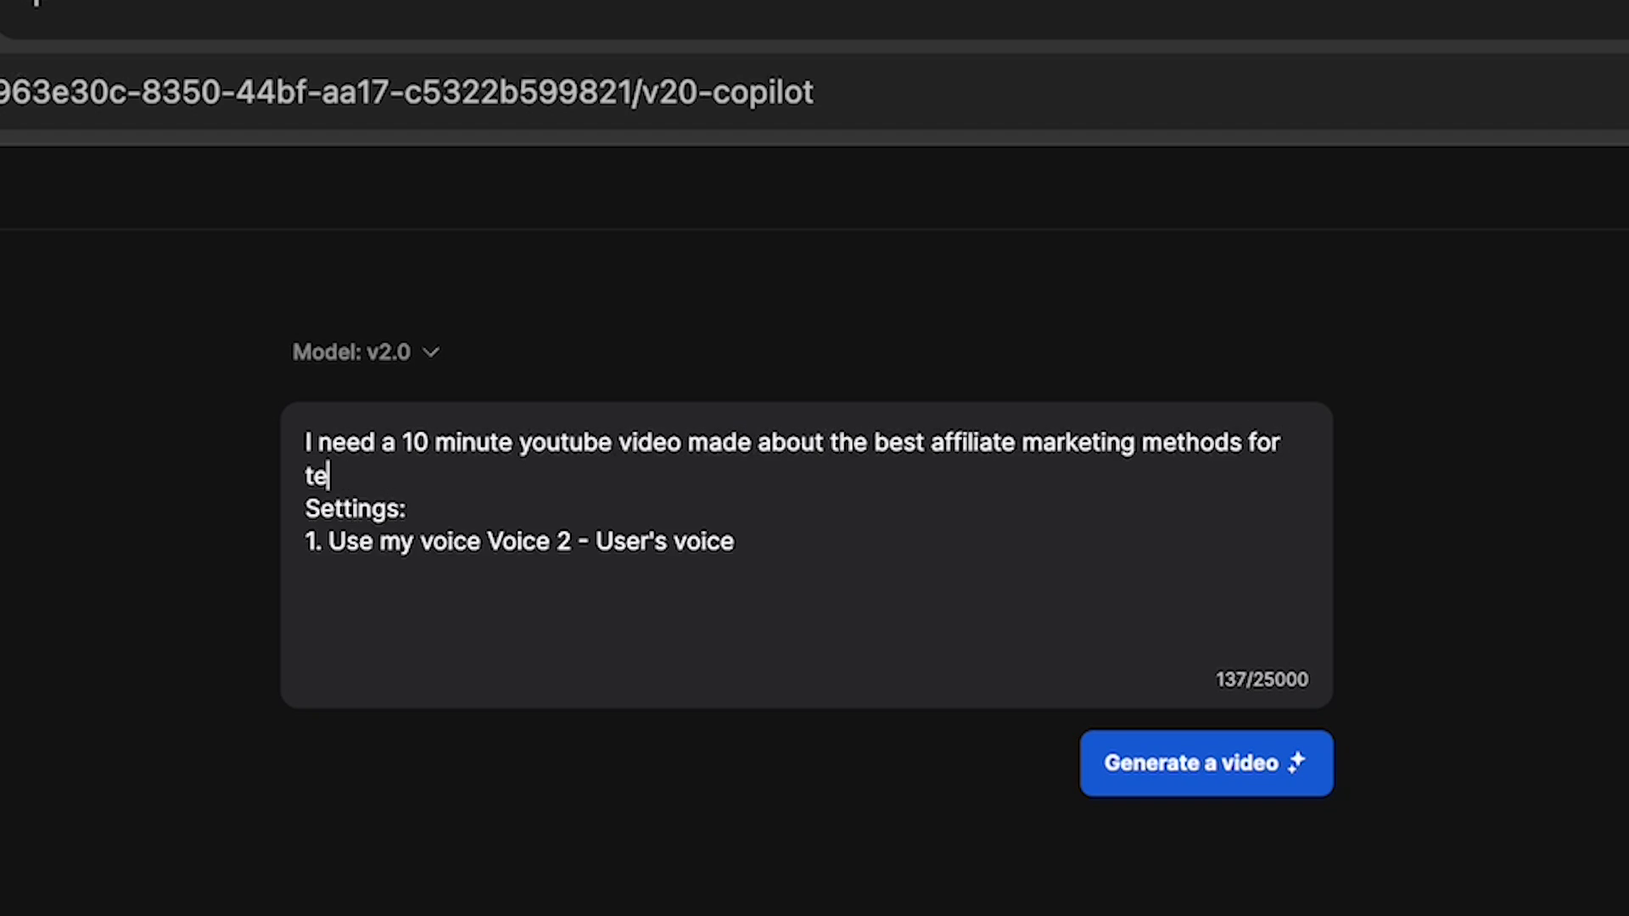
{"action": "type", "text": "enagers. This shou"}
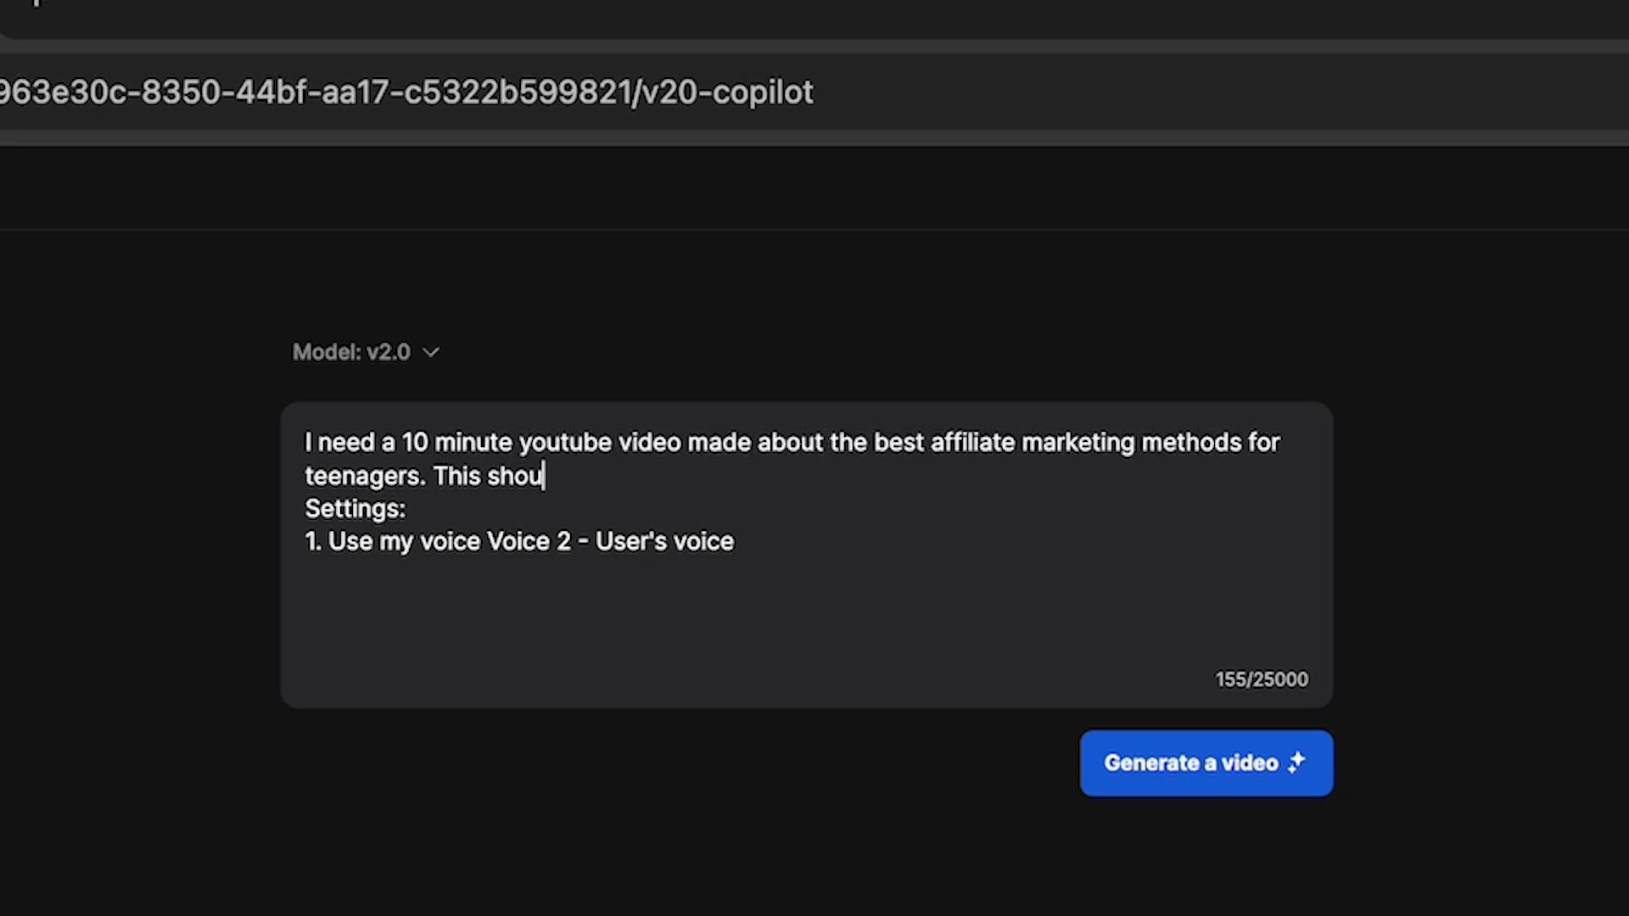
{"action": "type", "text": "ld aspirational and"}
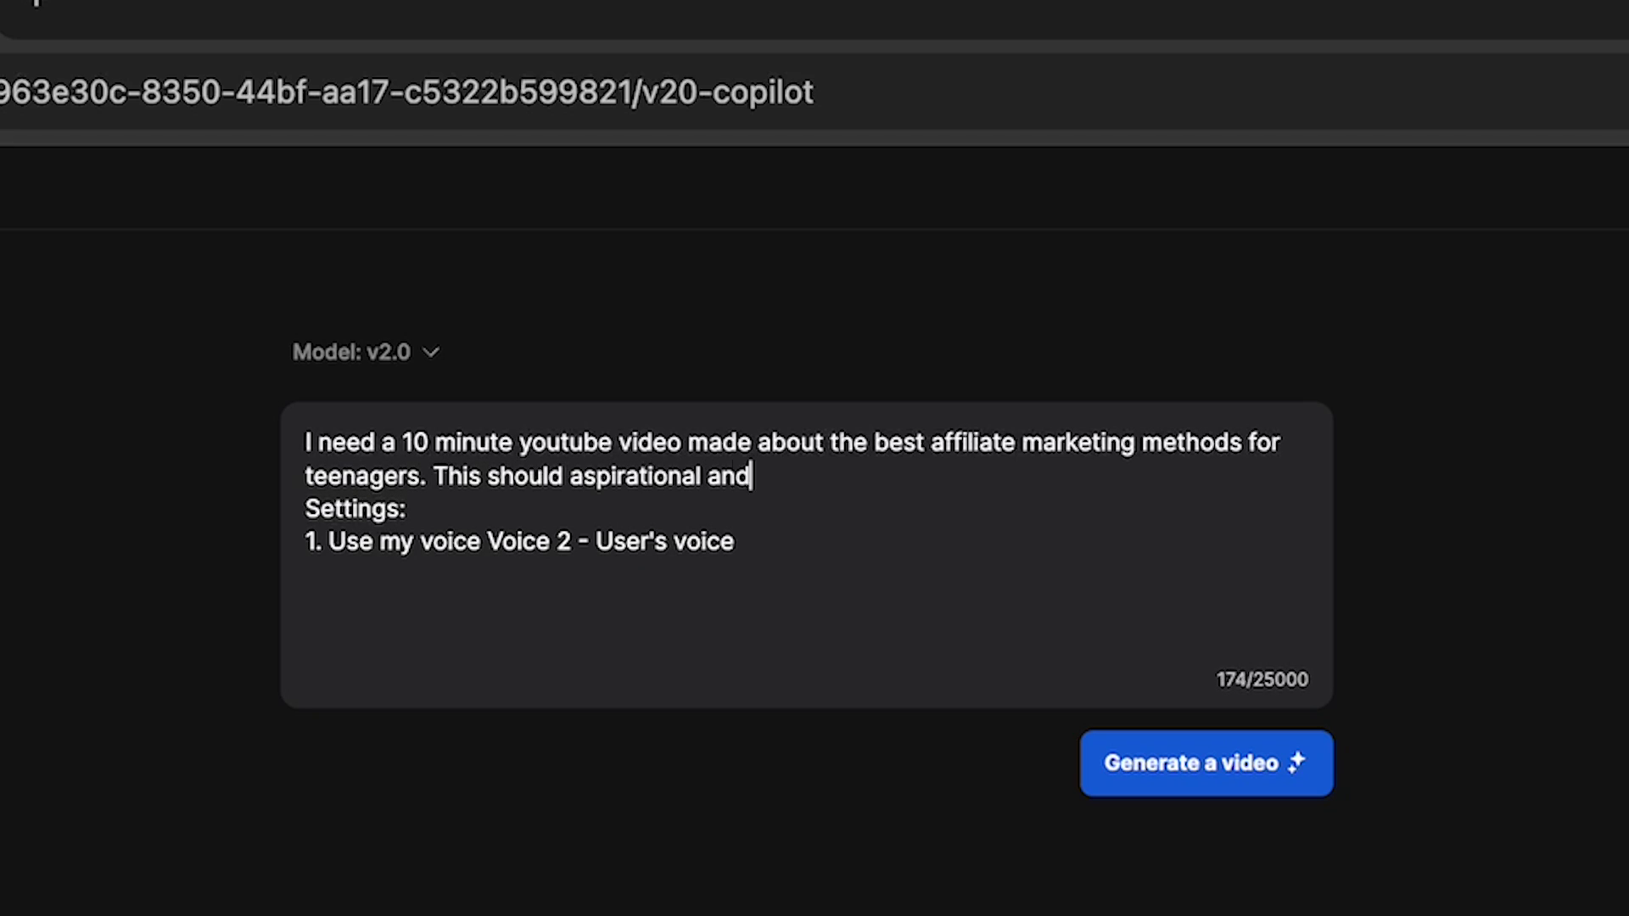
{"action": "type", "text": " should talk abou"}
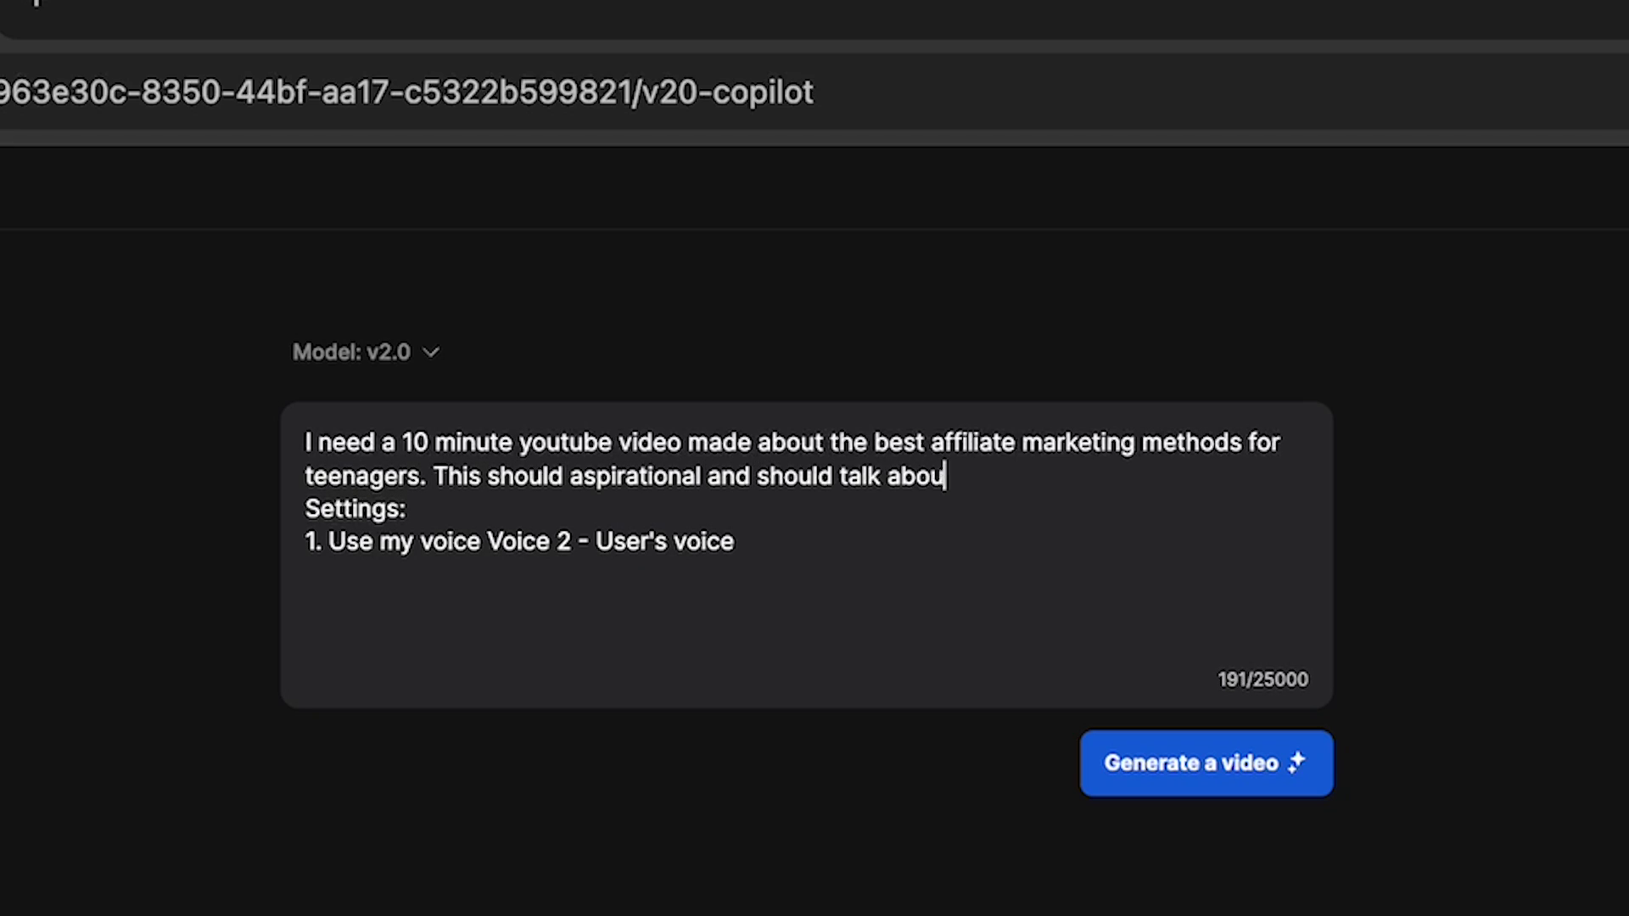
{"action": "type", "text": "t how much succ"}
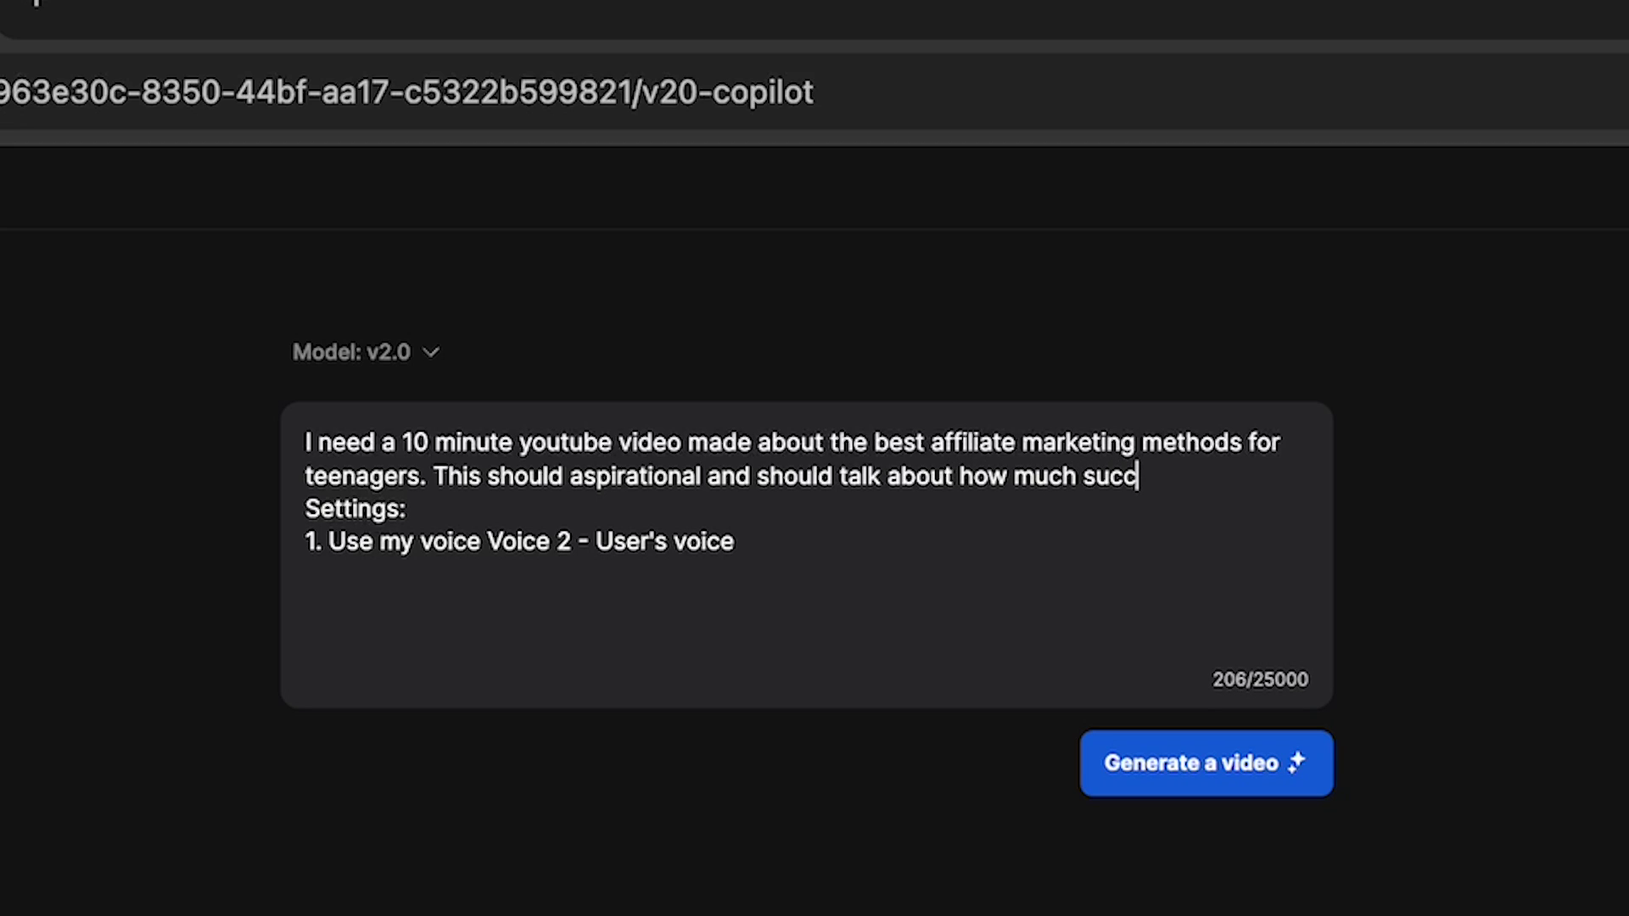
{"action": "type", "text": "ess I've had wit"}
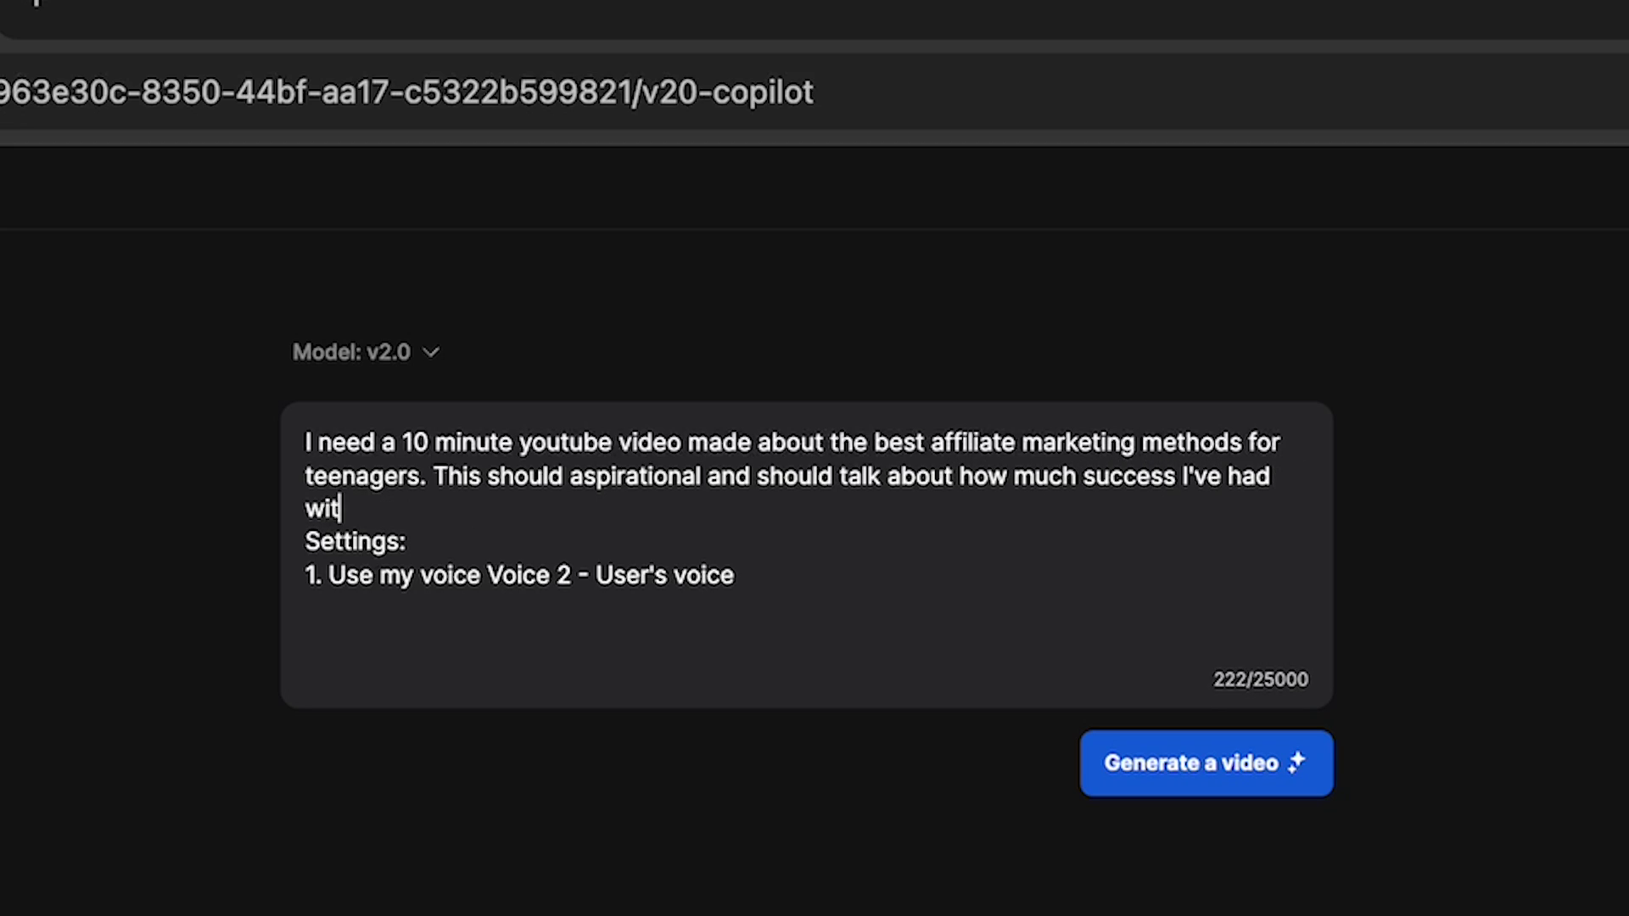
{"action": "type", "text": "h affiliate marke"}
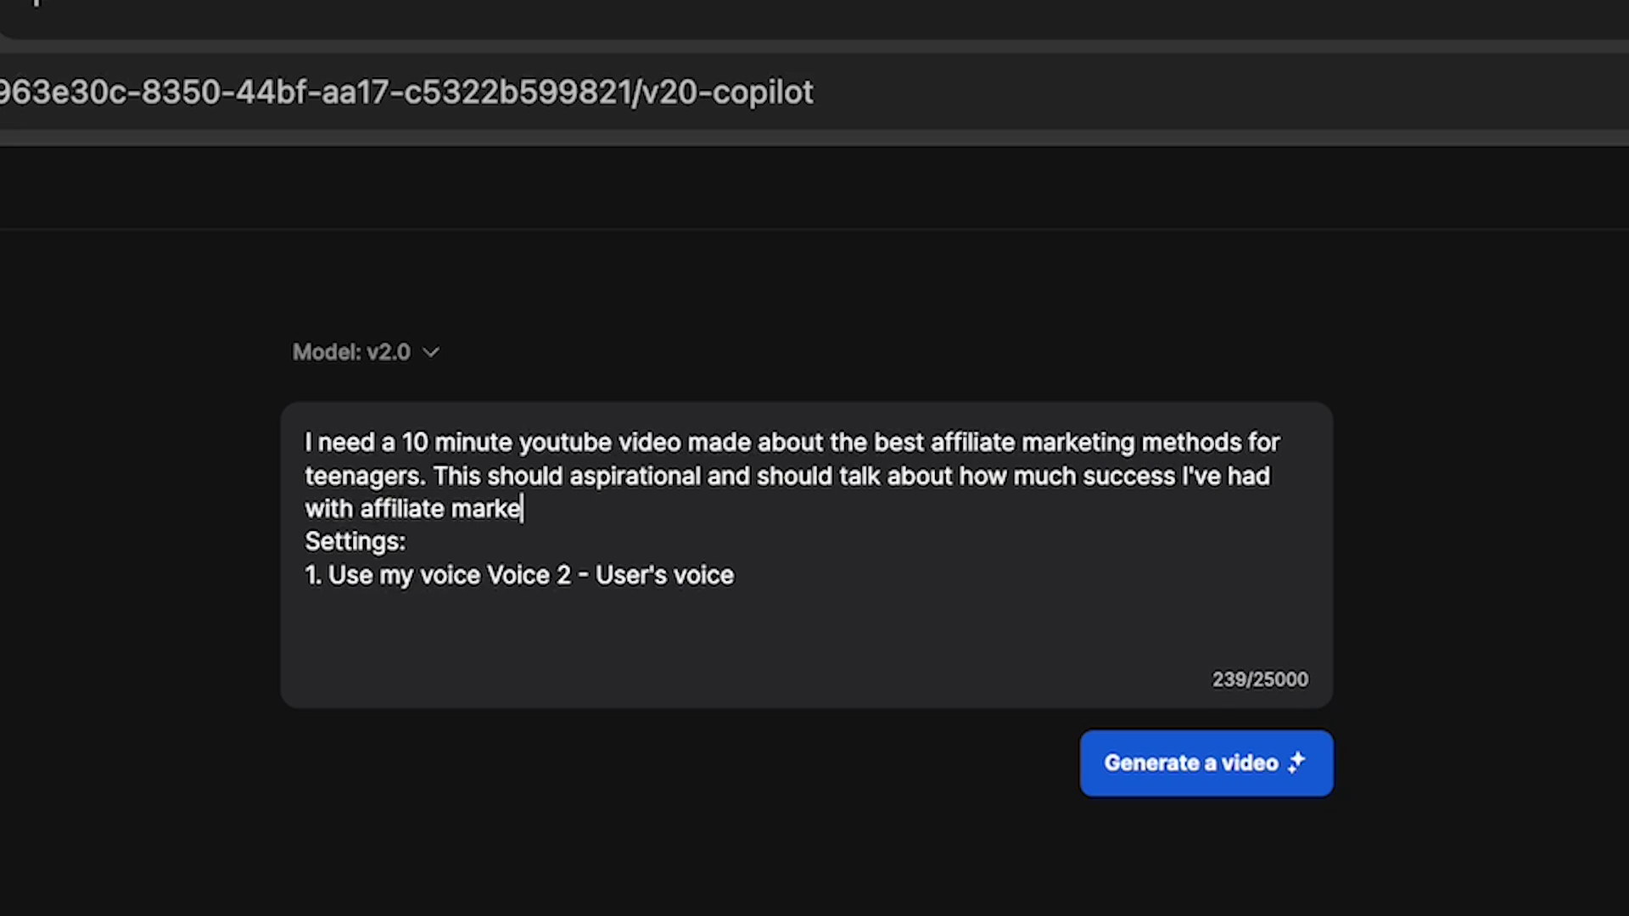
{"action": "type", "text": "ting and how it's t"}
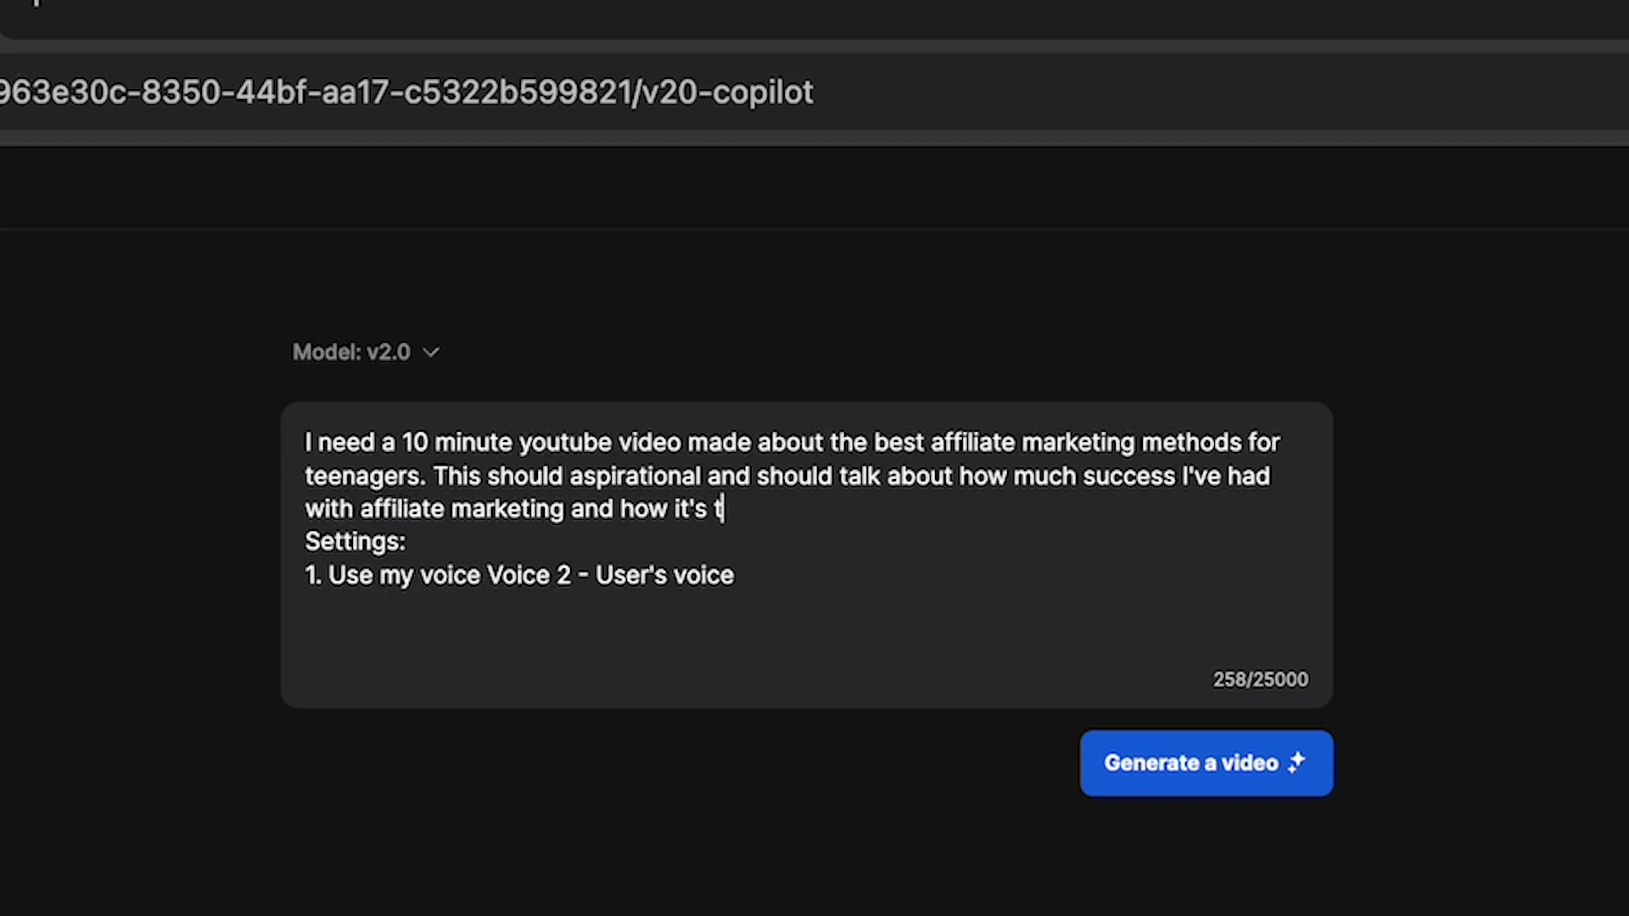
{"action": "type", "text": "he biggest oppor"}
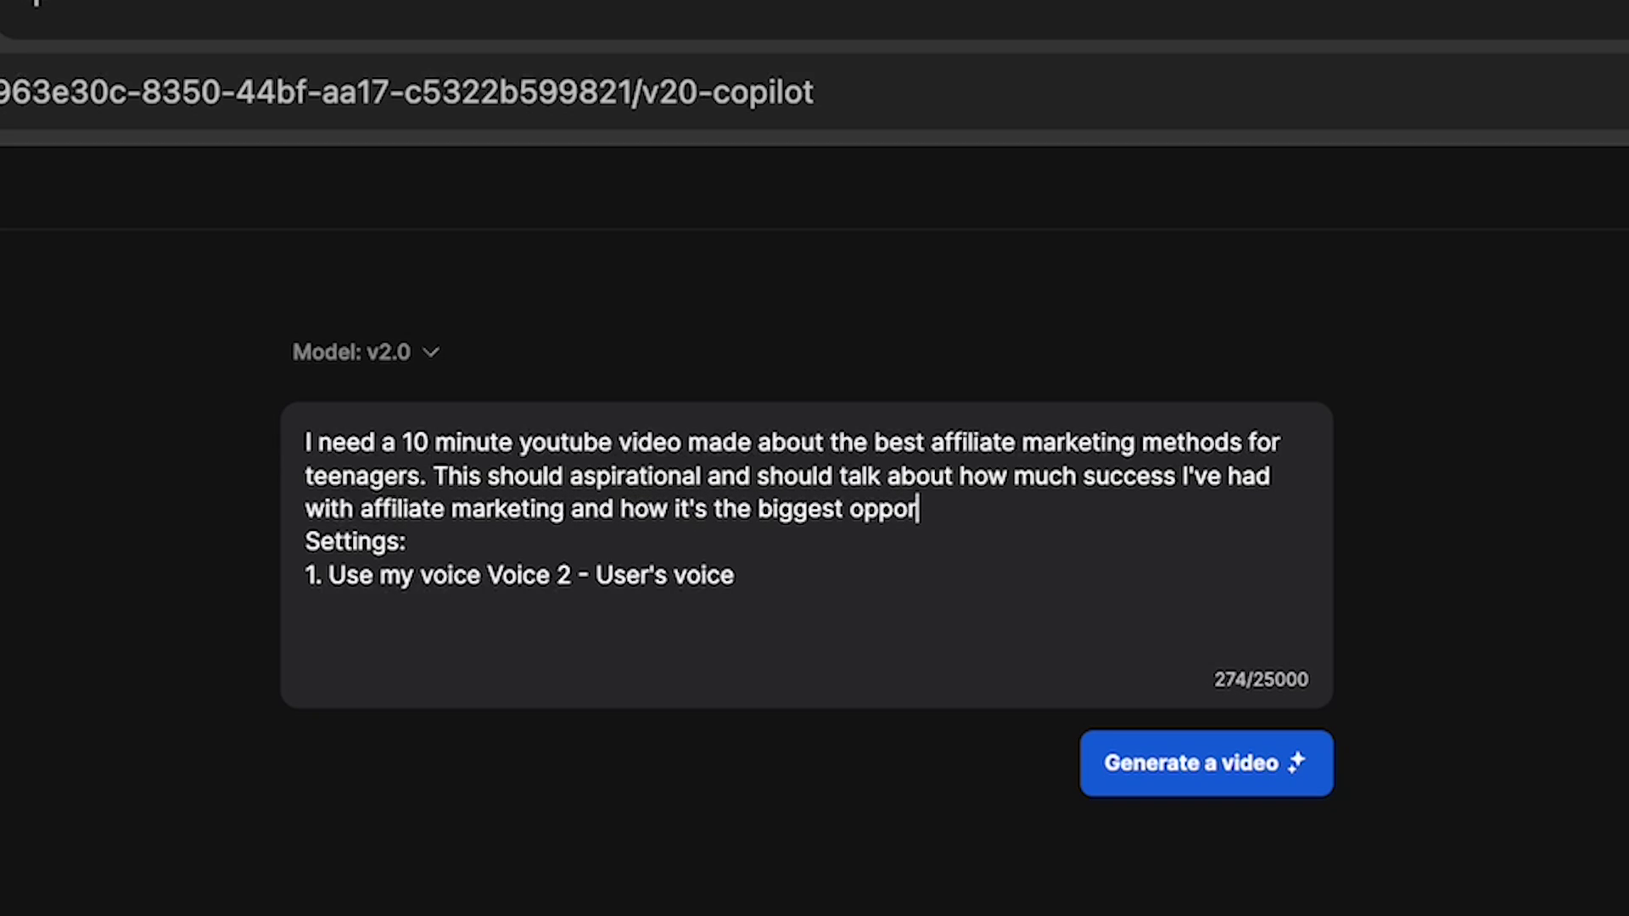
{"action": "type", "text": "tunity for them today"}
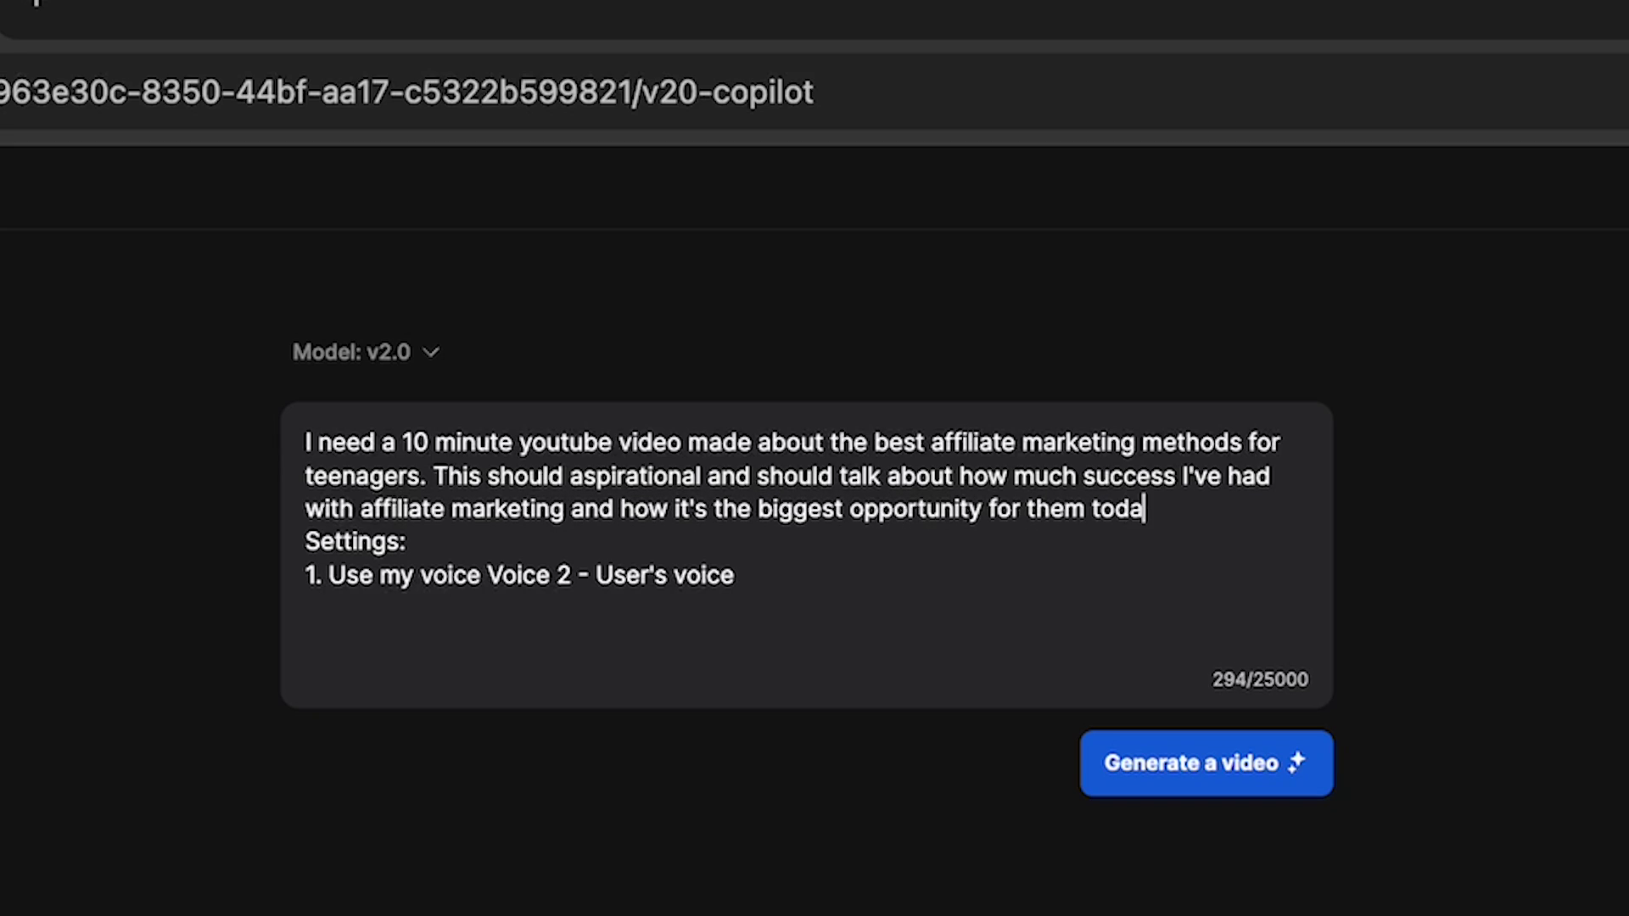
{"action": "left_click", "coordinate": [1204, 777]}
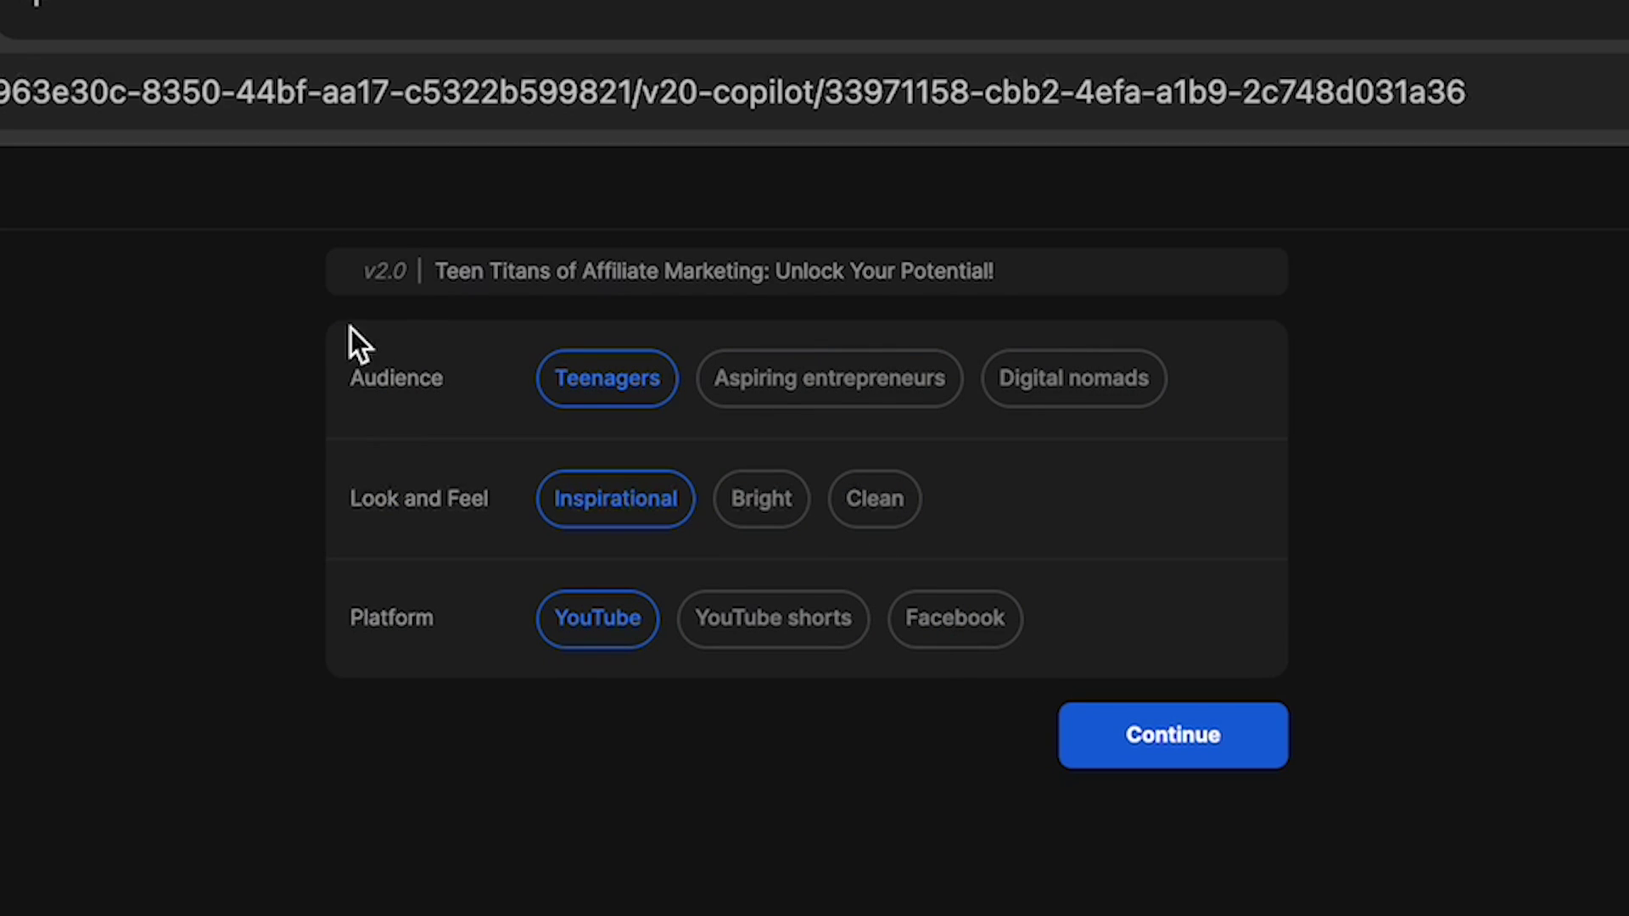
Set the audience to Aspiring entrepreneurs and the look to Clean, then generate.
{"action": "left_click", "coordinate": [789, 392]}
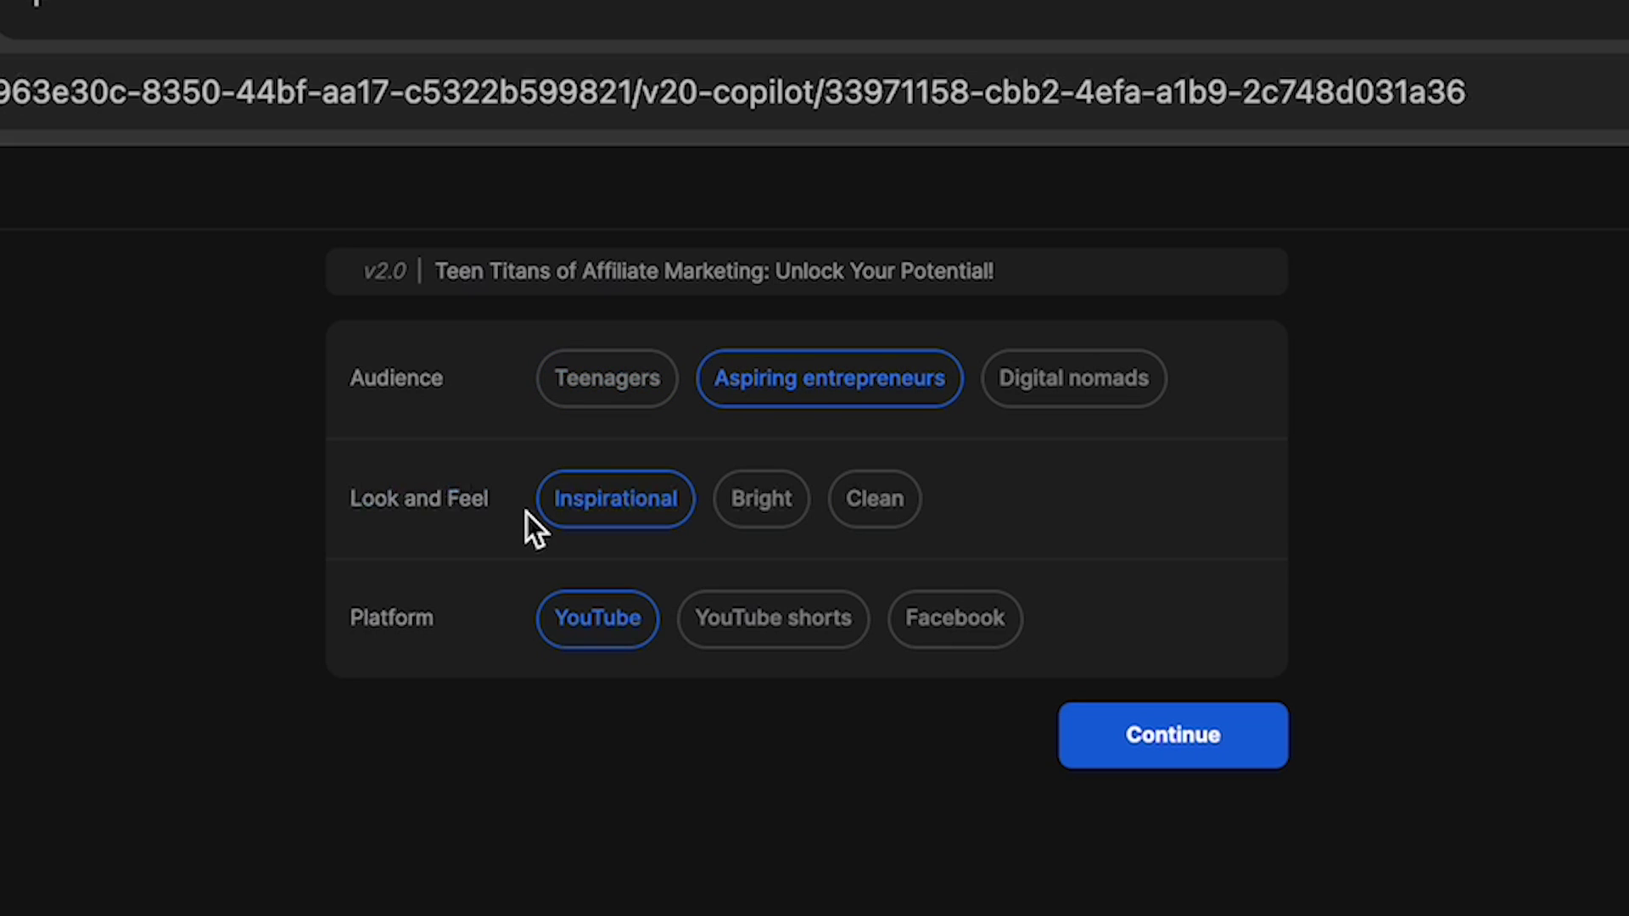
{"action": "left_click", "coordinate": [861, 508]}
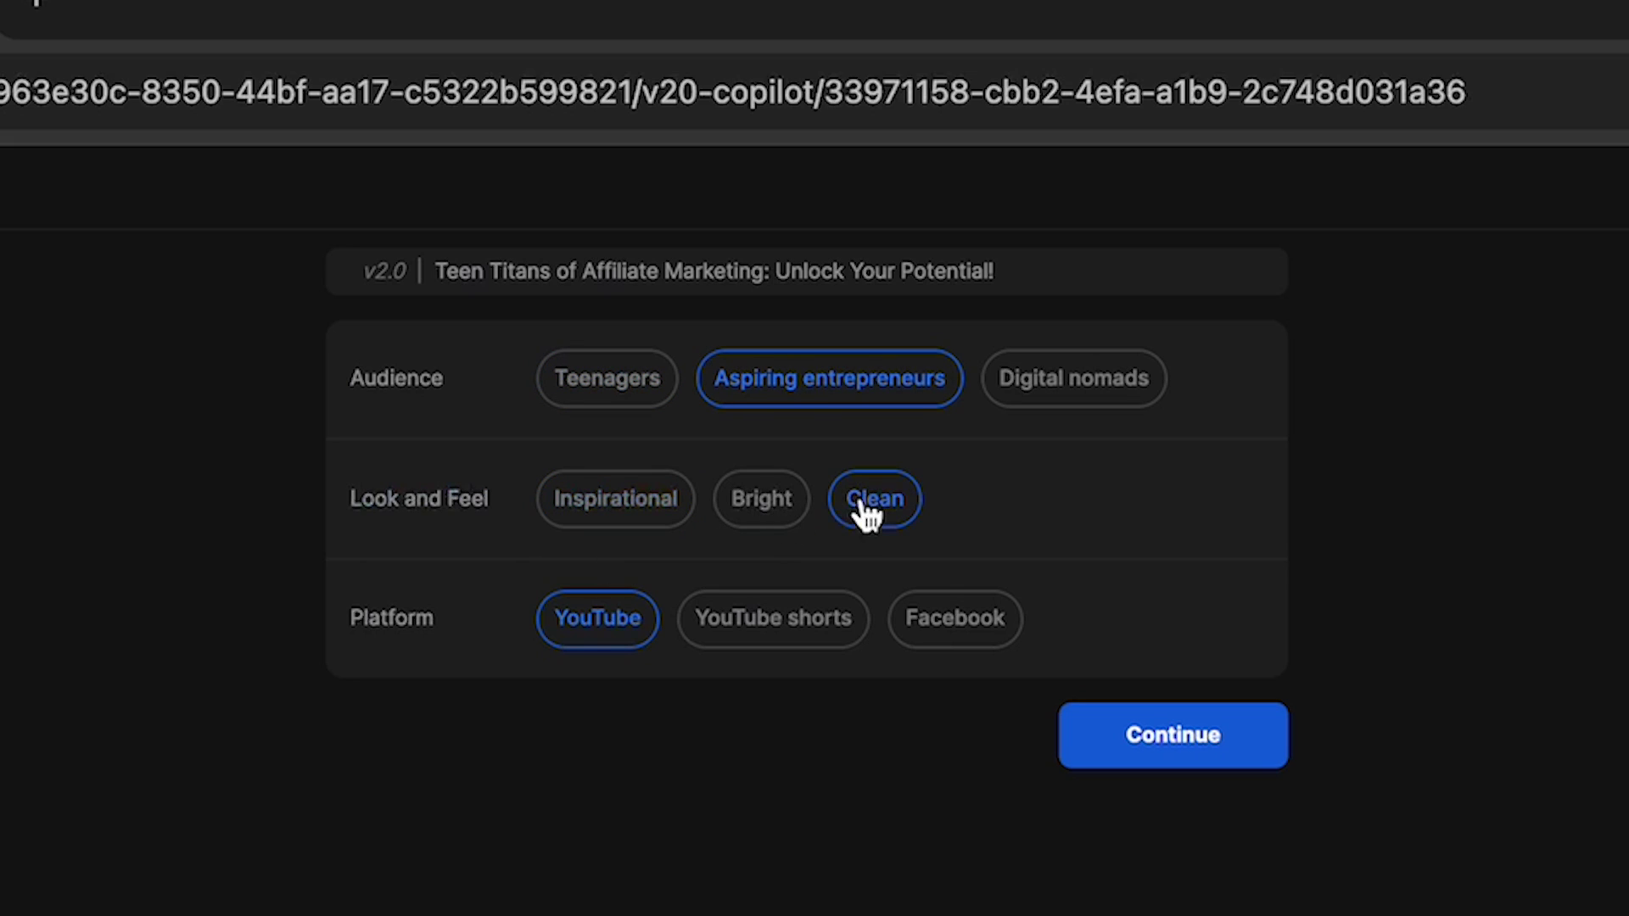
{"action": "left_click", "coordinate": [1166, 735]}
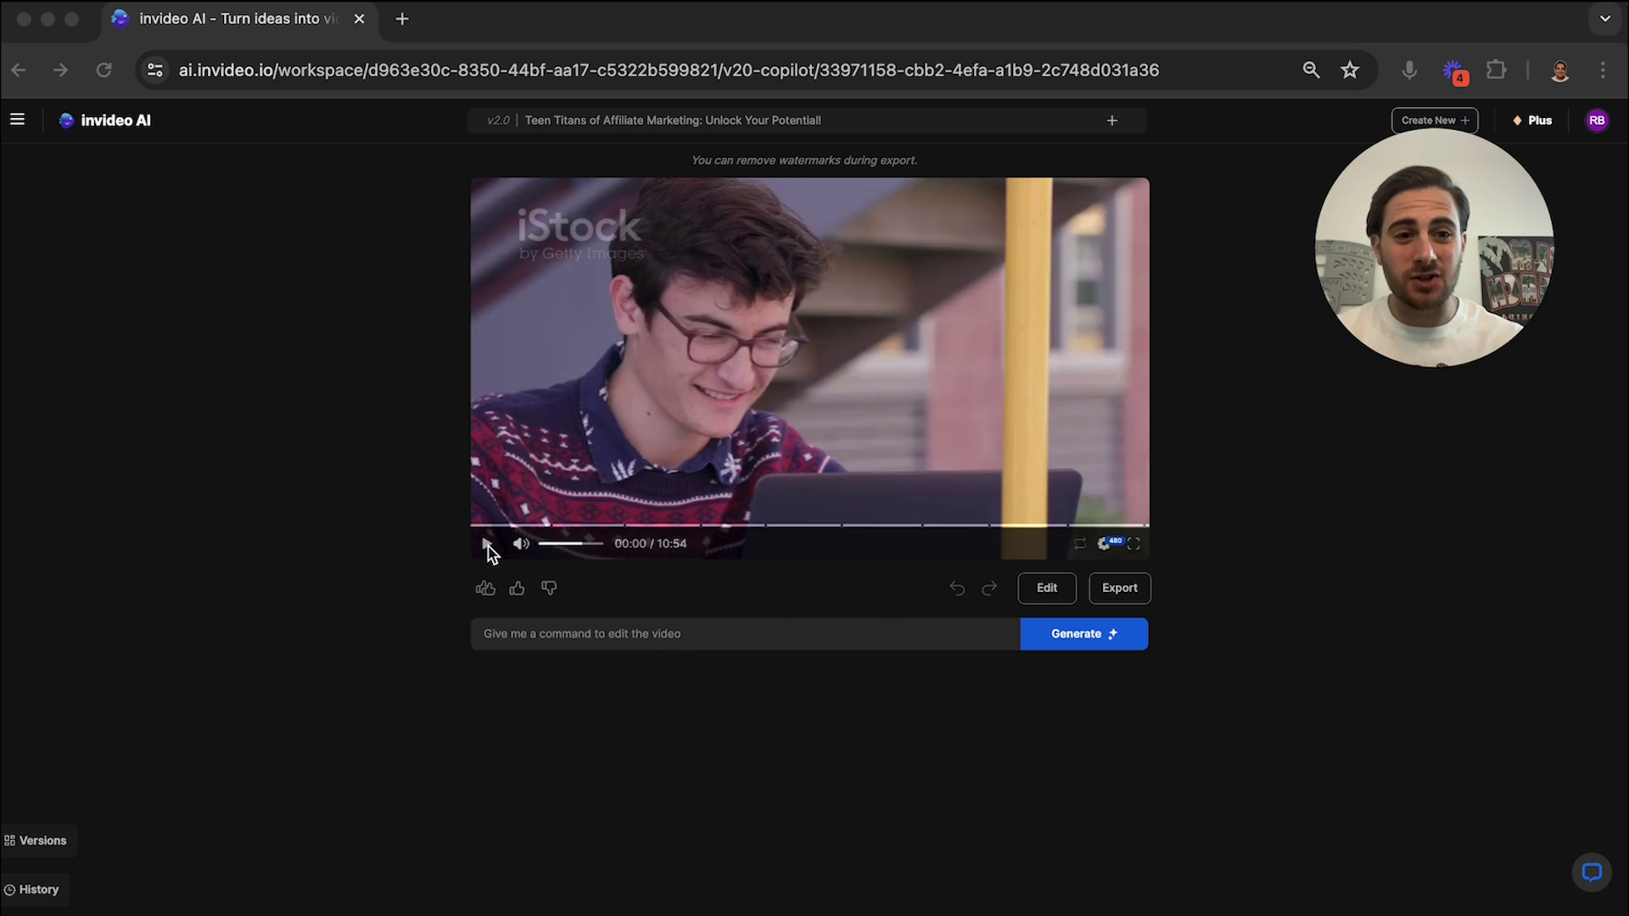
Play the opening of the generated 10:54 video with the volume raised.
{"action": "left_click", "coordinate": [487, 552]}
{"action": "left_click", "coordinate": [487, 545]}
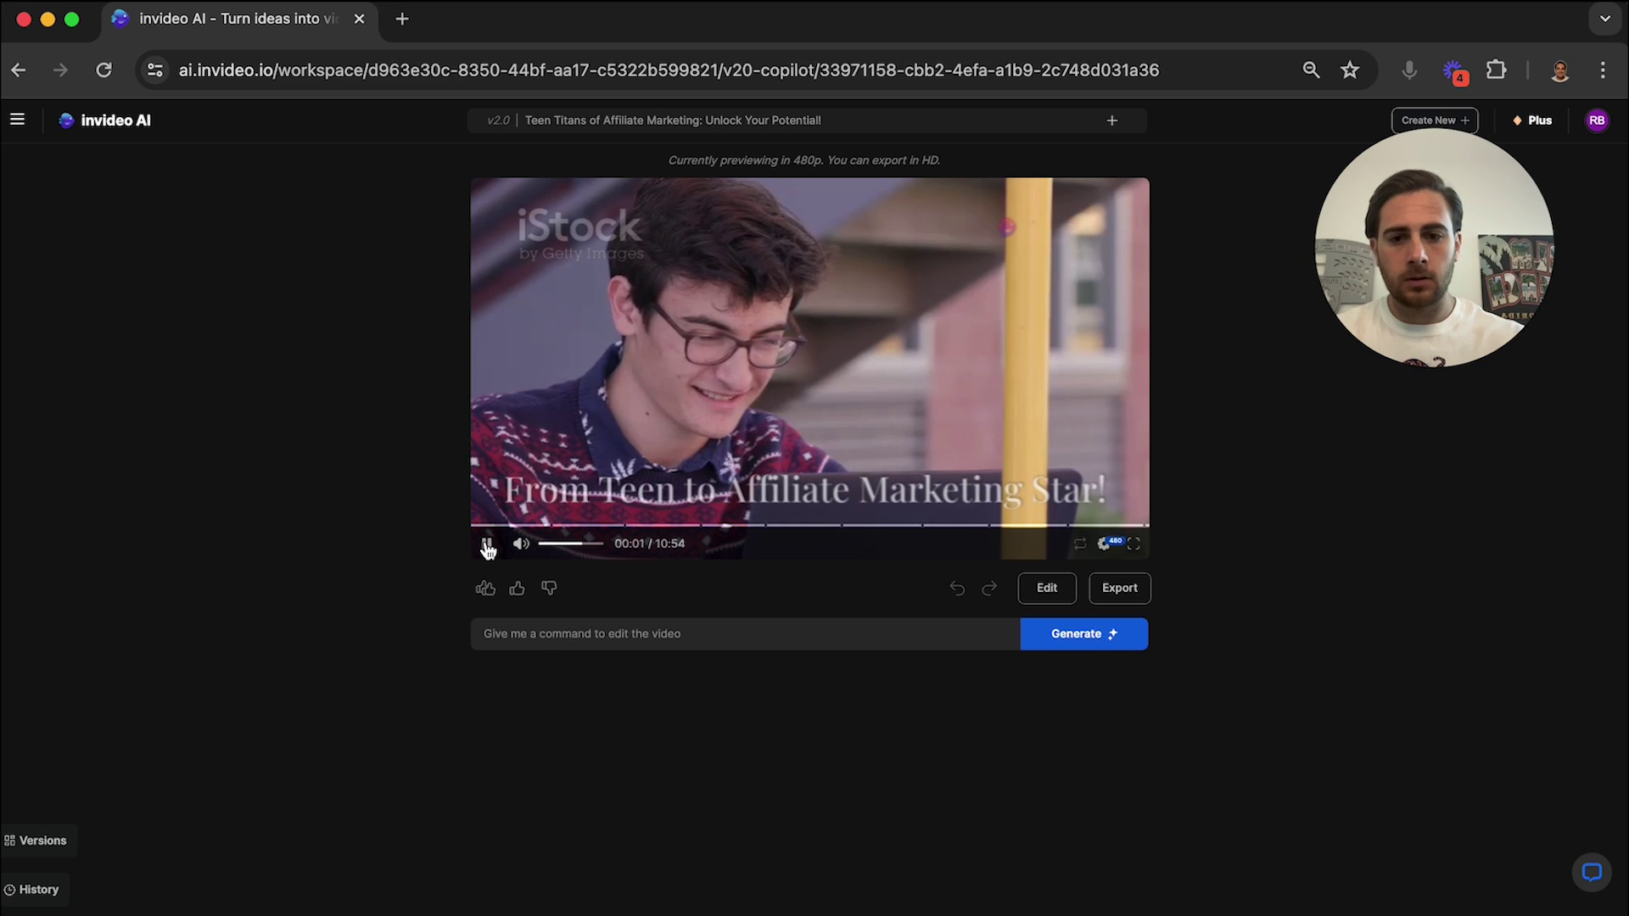
{"action": "key", "text": "XF86AudioRaiseVolume"}
{"action": "key", "text": "XF86AudioRaiseVolume"}
{"action": "key", "text": "XF86AudioRaiseVolume"}
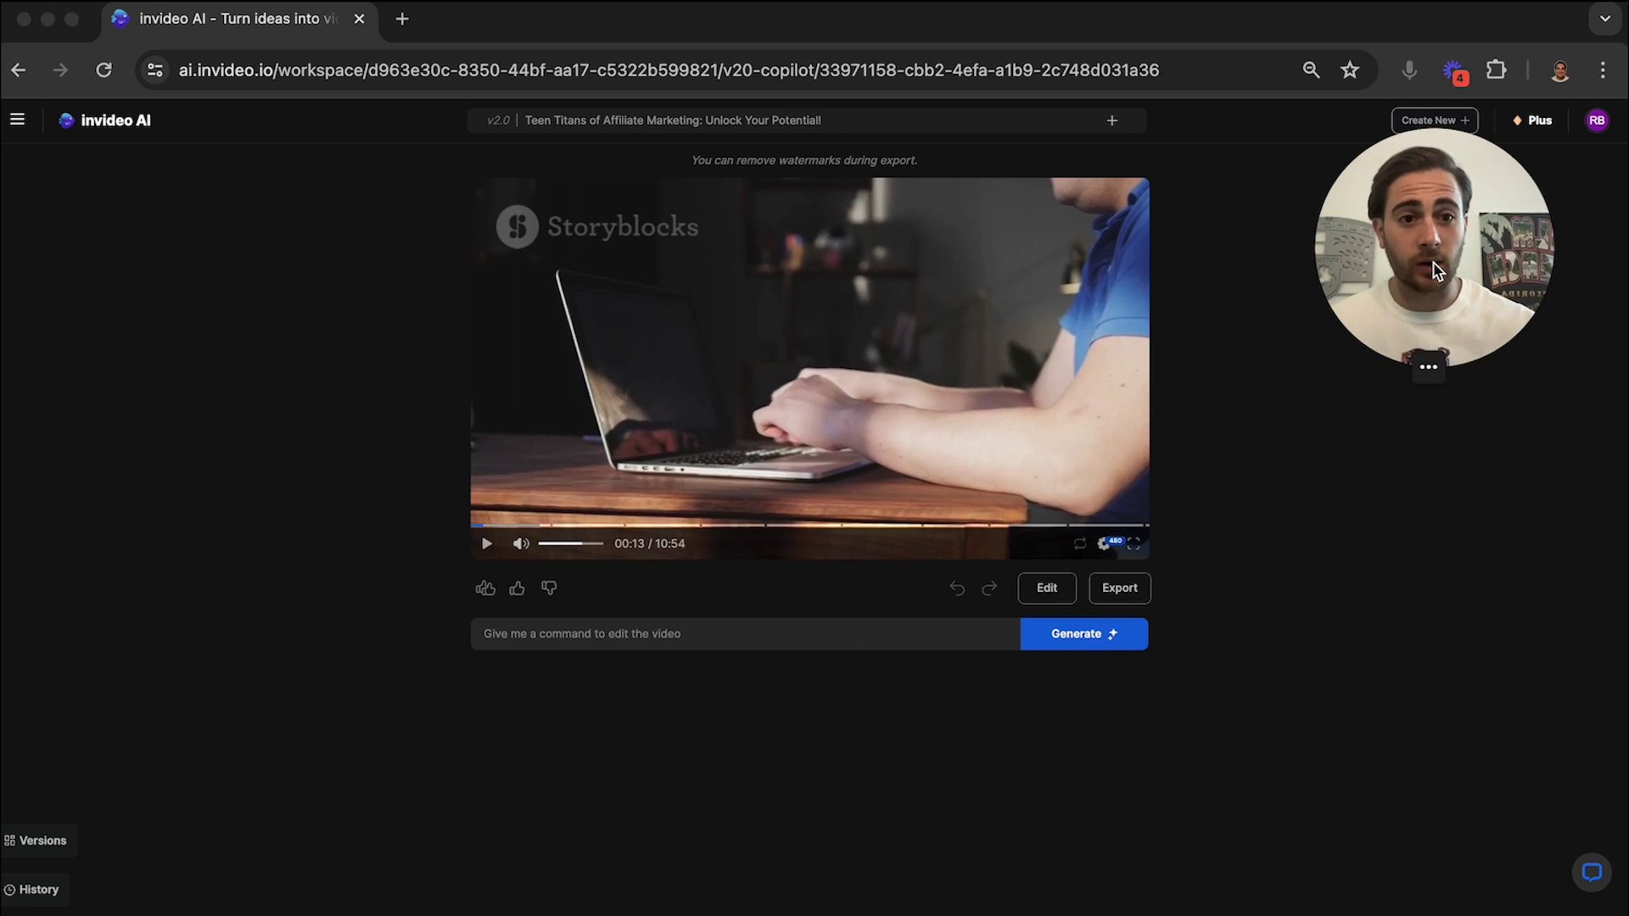
{"action": "left_click", "coordinate": [556, 647]}
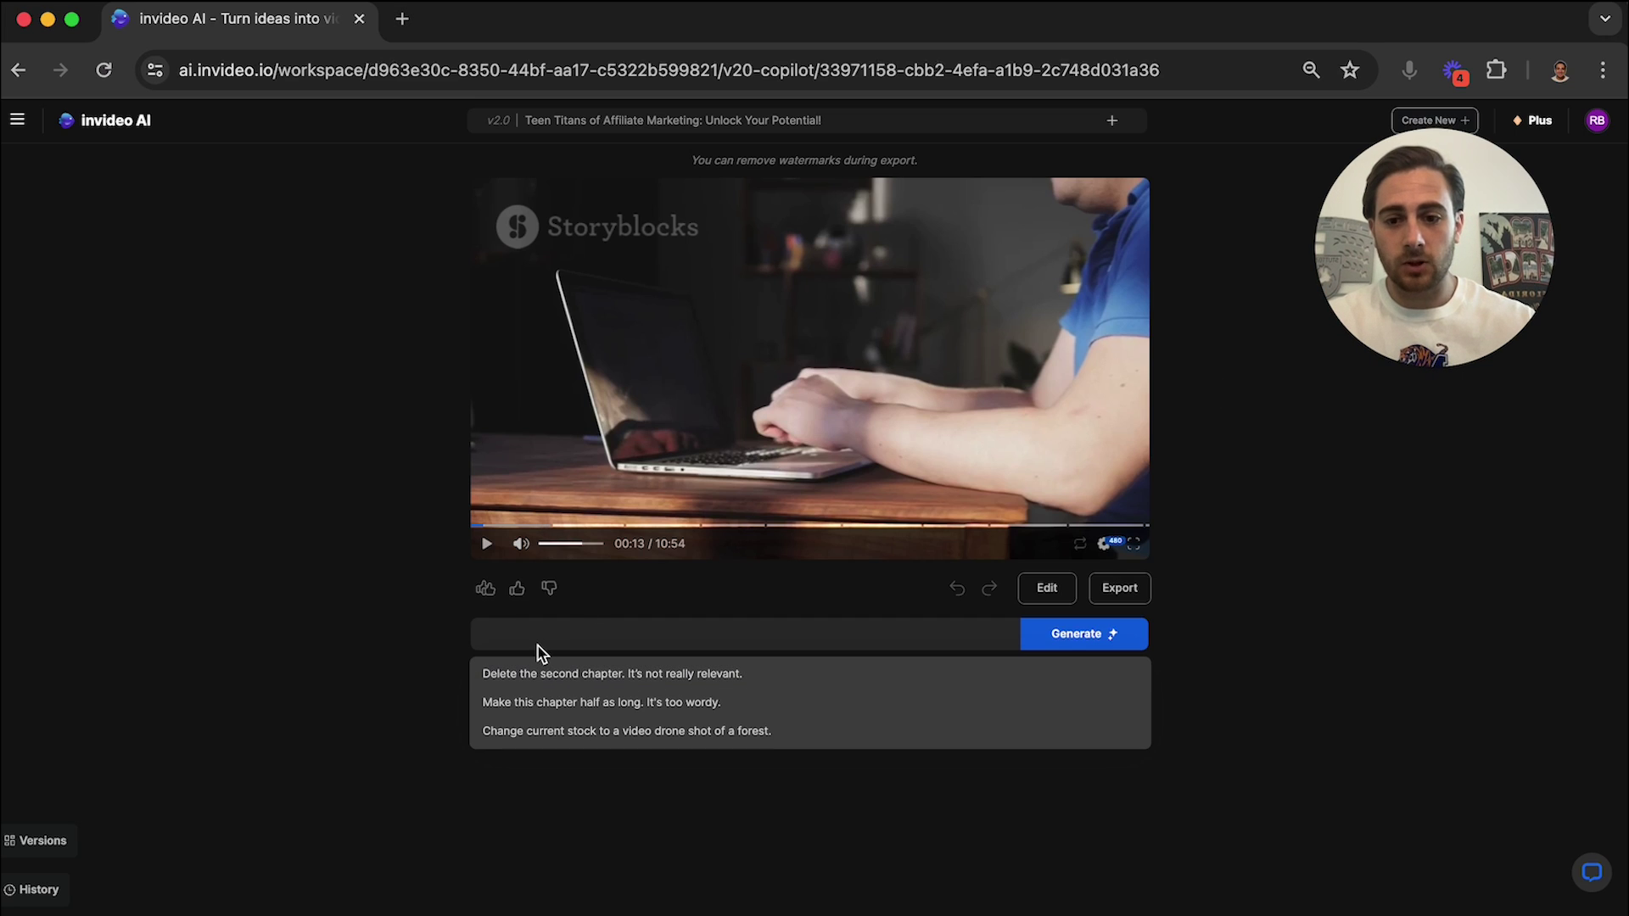
Request 'please make the music way lower', then bright yellow black-bordered subtitles throughout.
{"action": "type", "text": "please make the"}
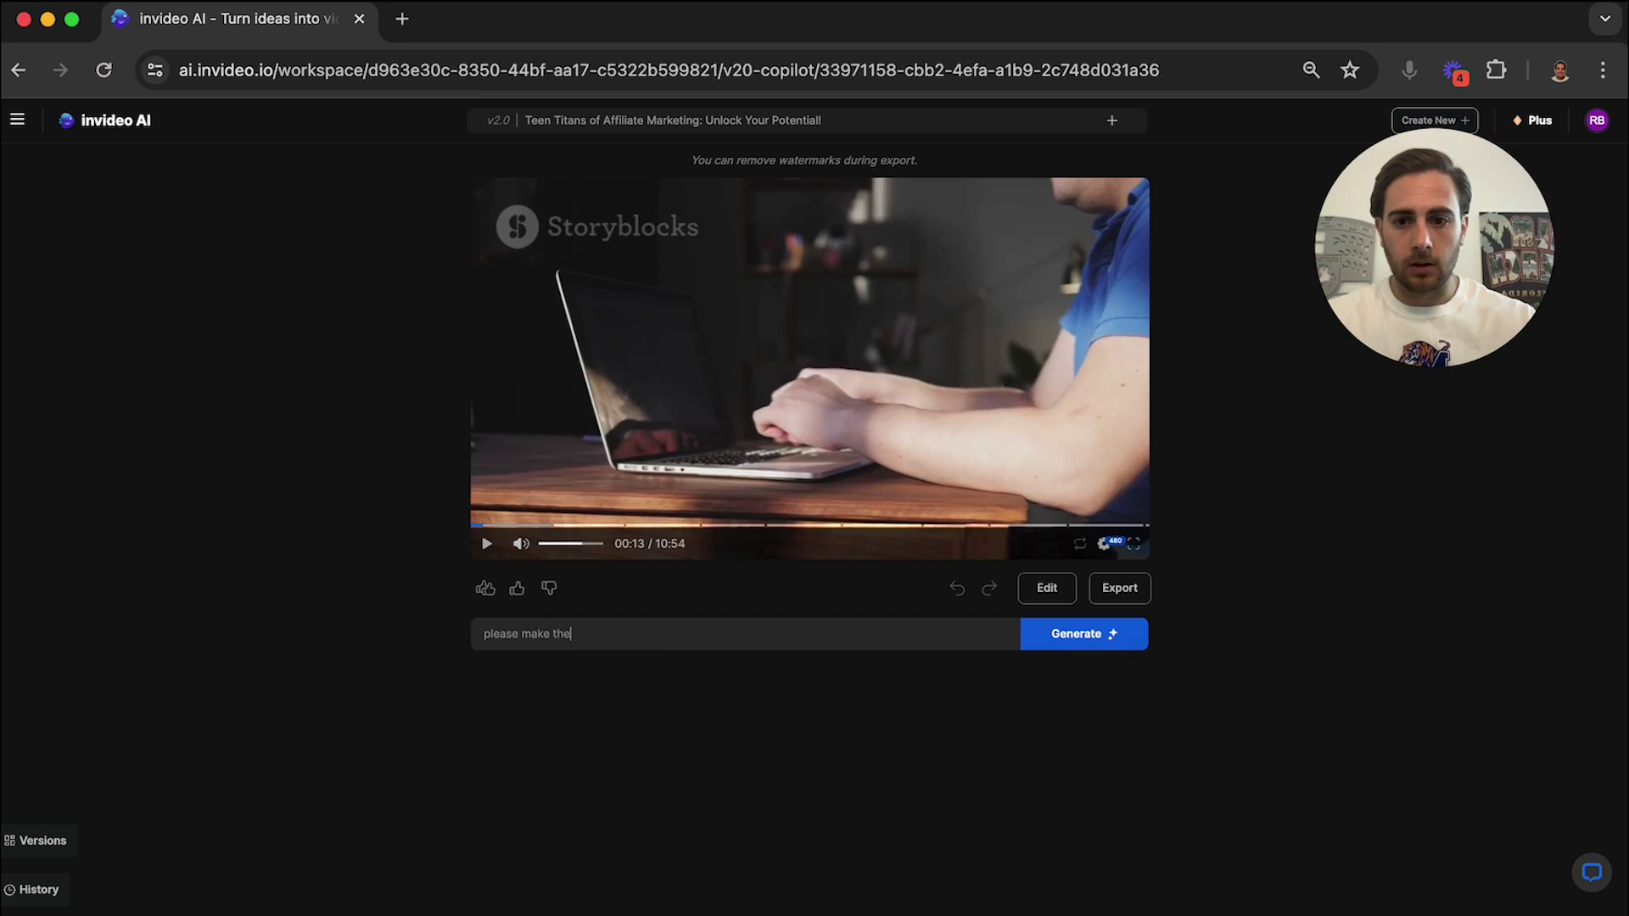
{"action": "type", "text": " music way lower"}
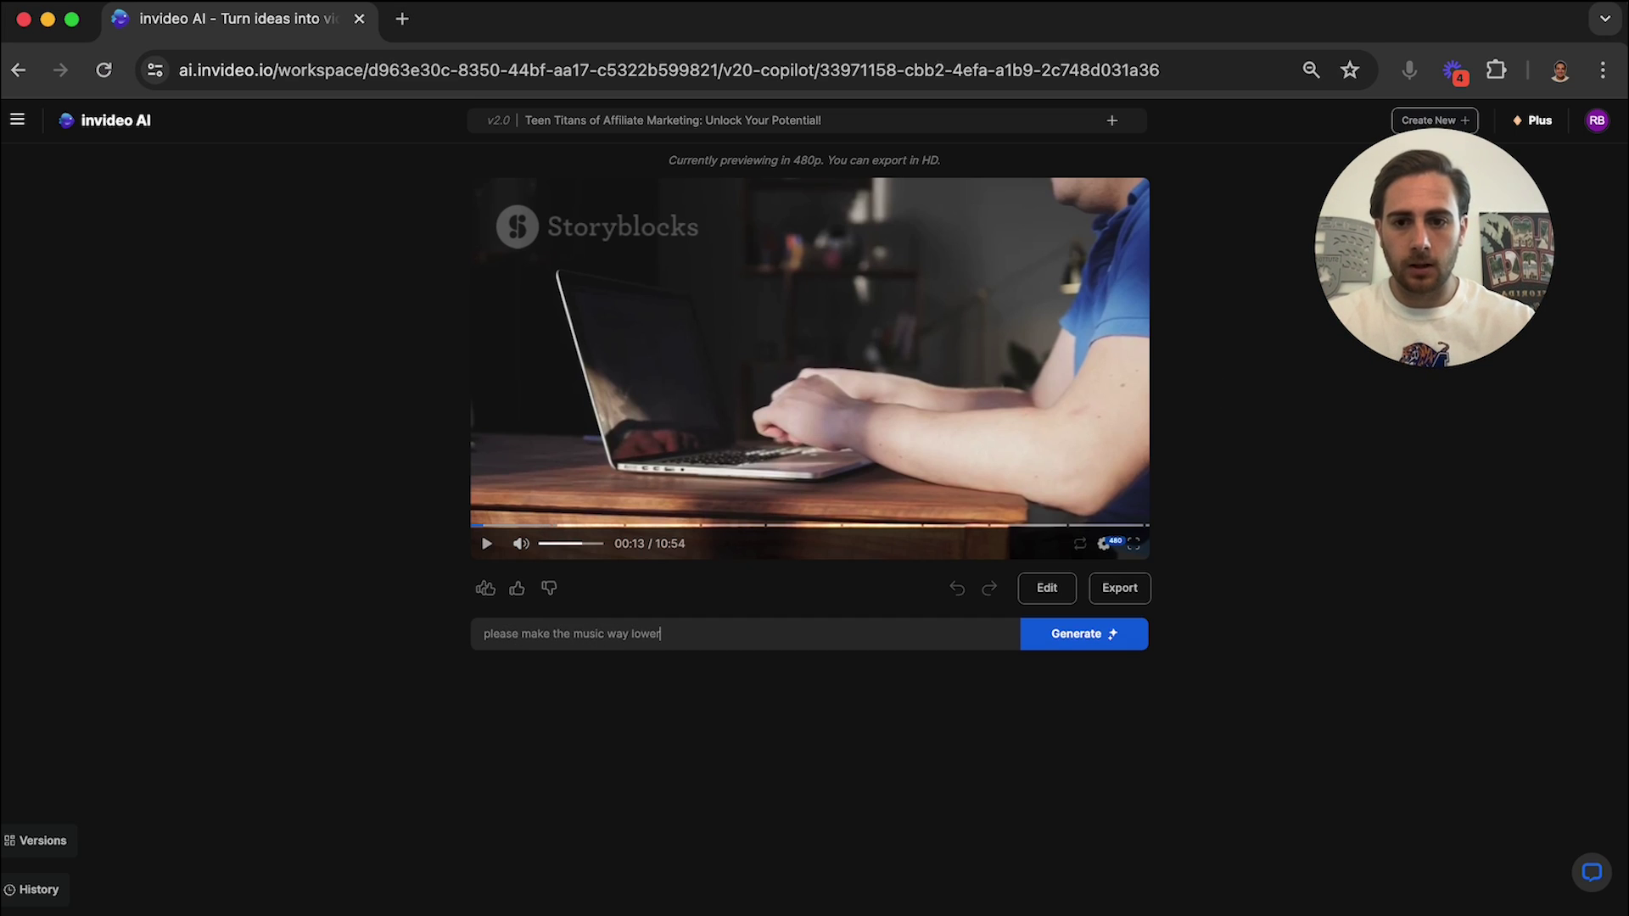
{"action": "key", "text": "Return"}
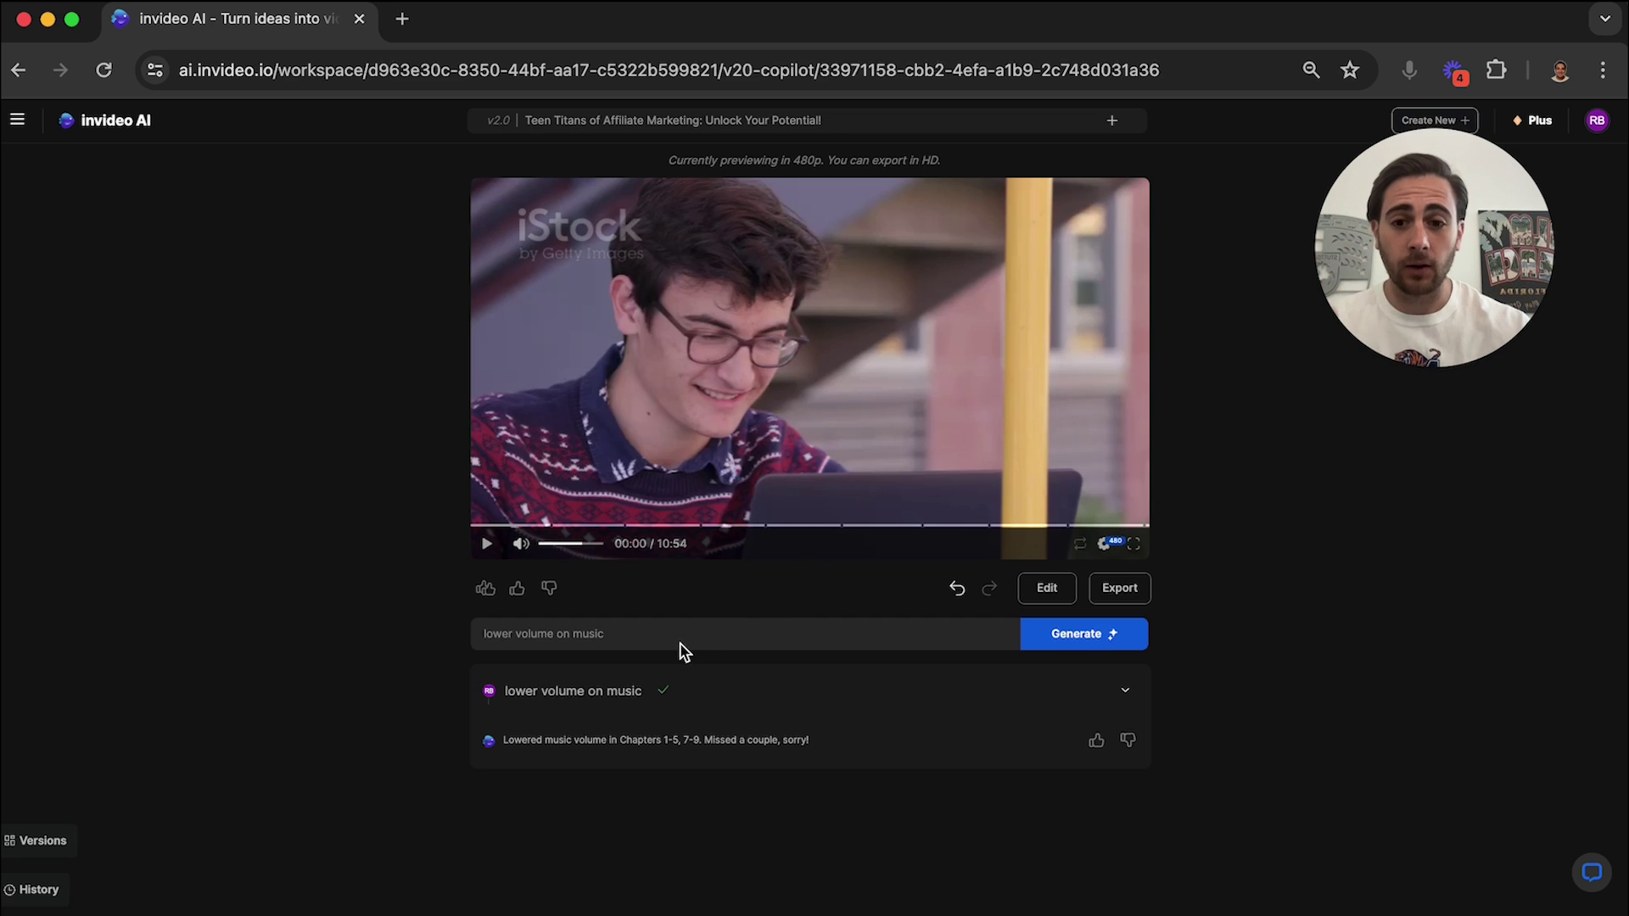
{"action": "triple_click", "coordinate": [623, 637]}
{"action": "type", "text": "ple"}
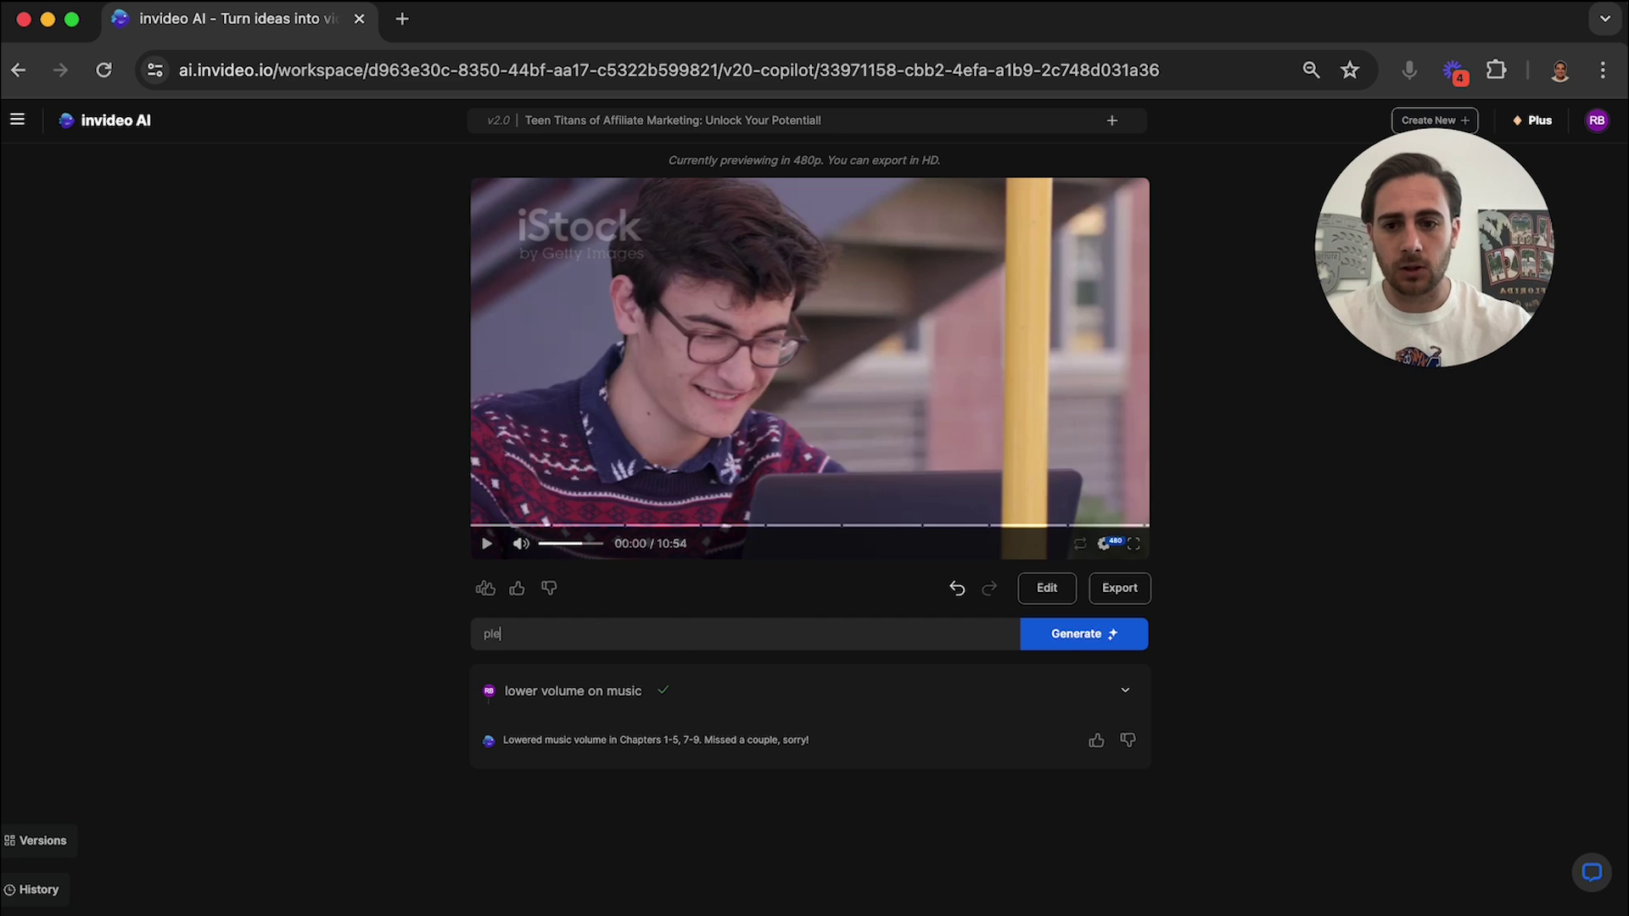
{"action": "type", "text": "ase put bright yel"}
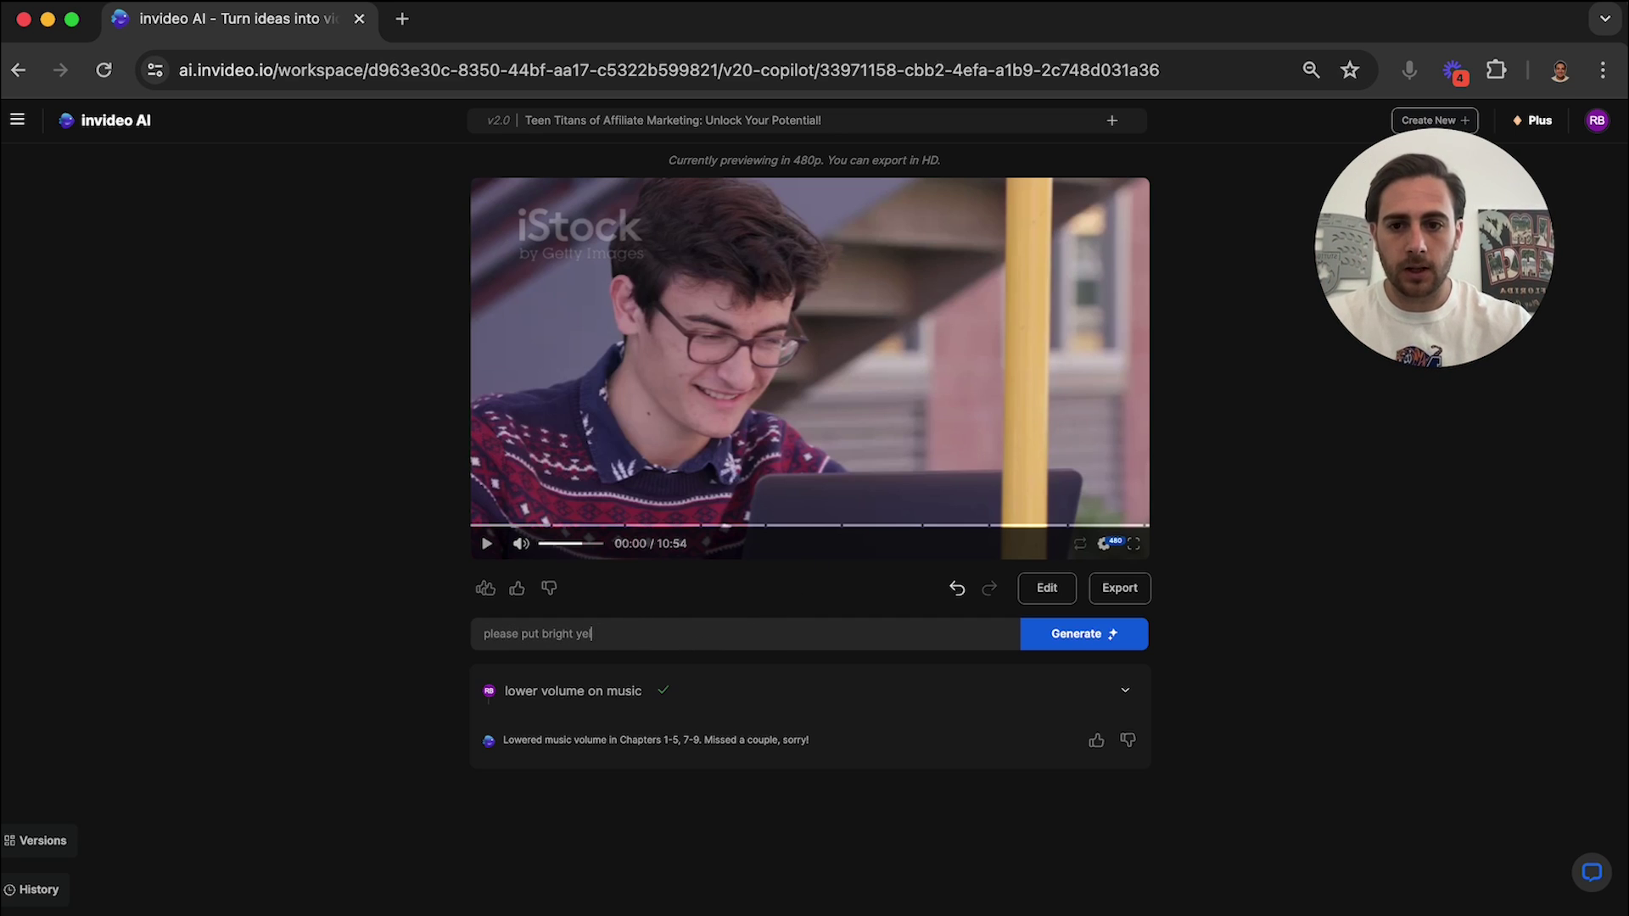
{"action": "type", "text": "low with black b"}
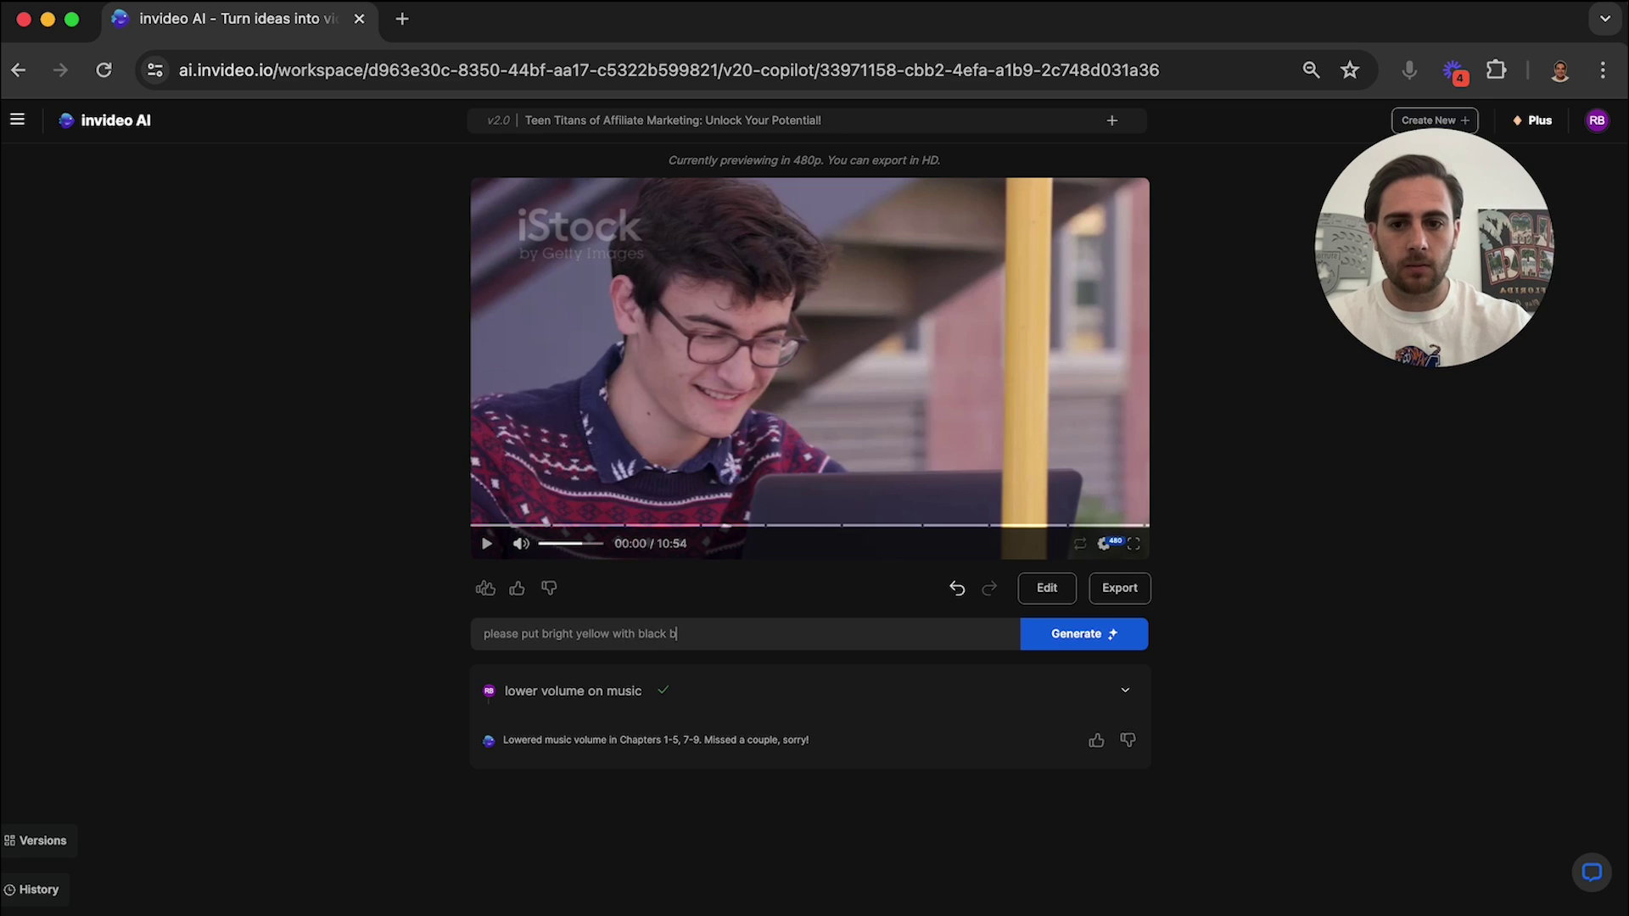
{"action": "type", "text": "order subtitles"}
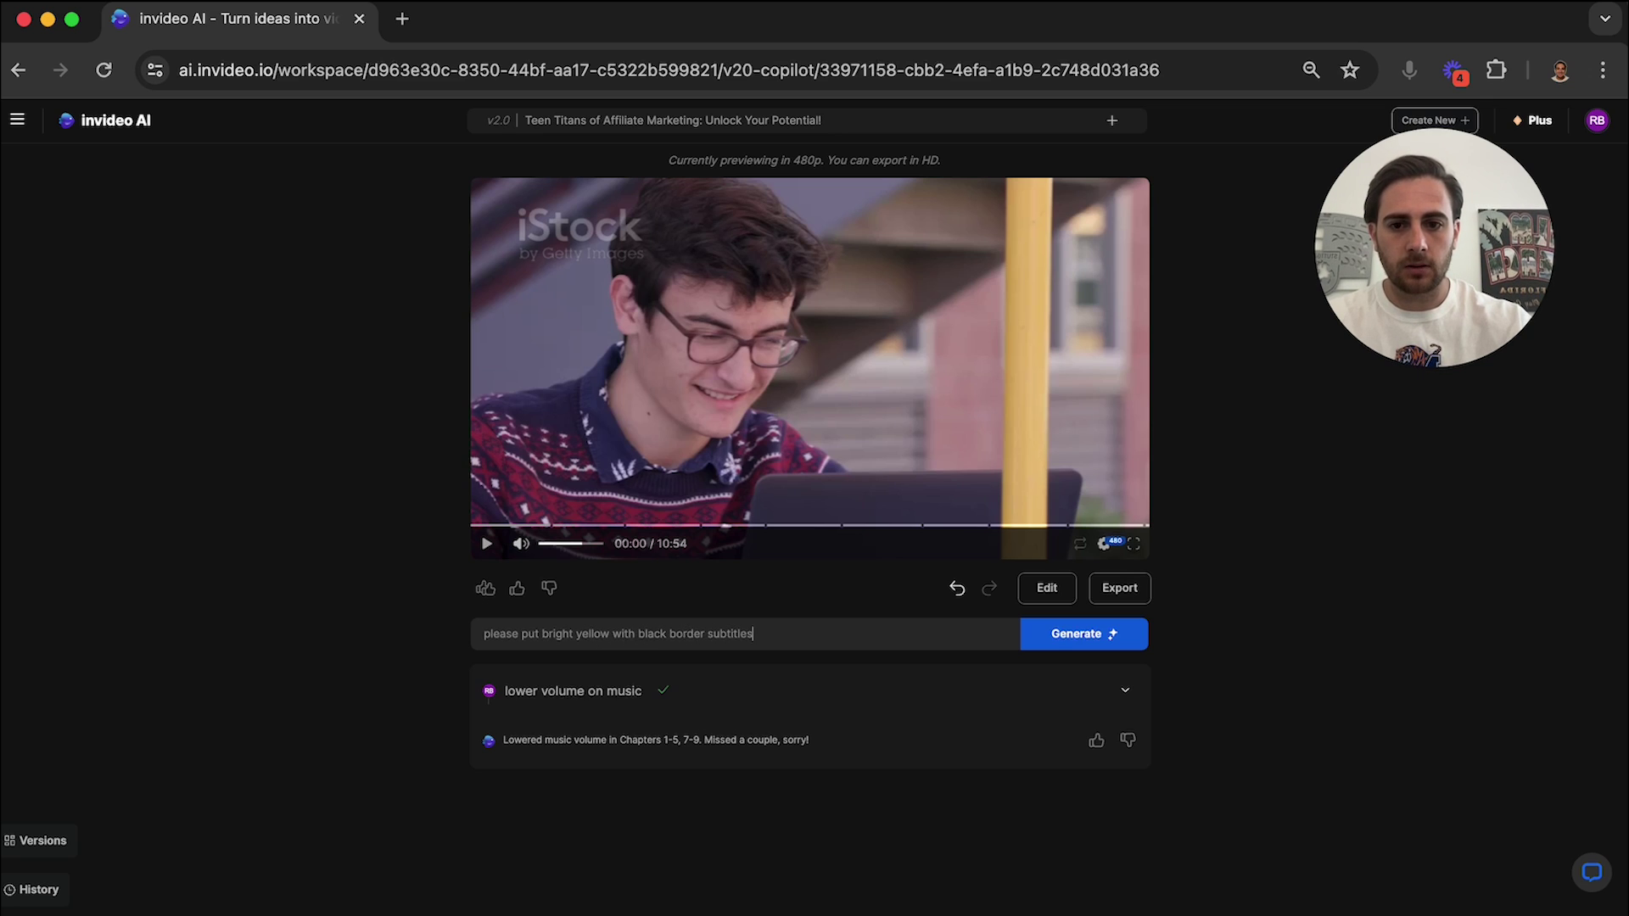
{"action": "type", "text": " throughout the video"}
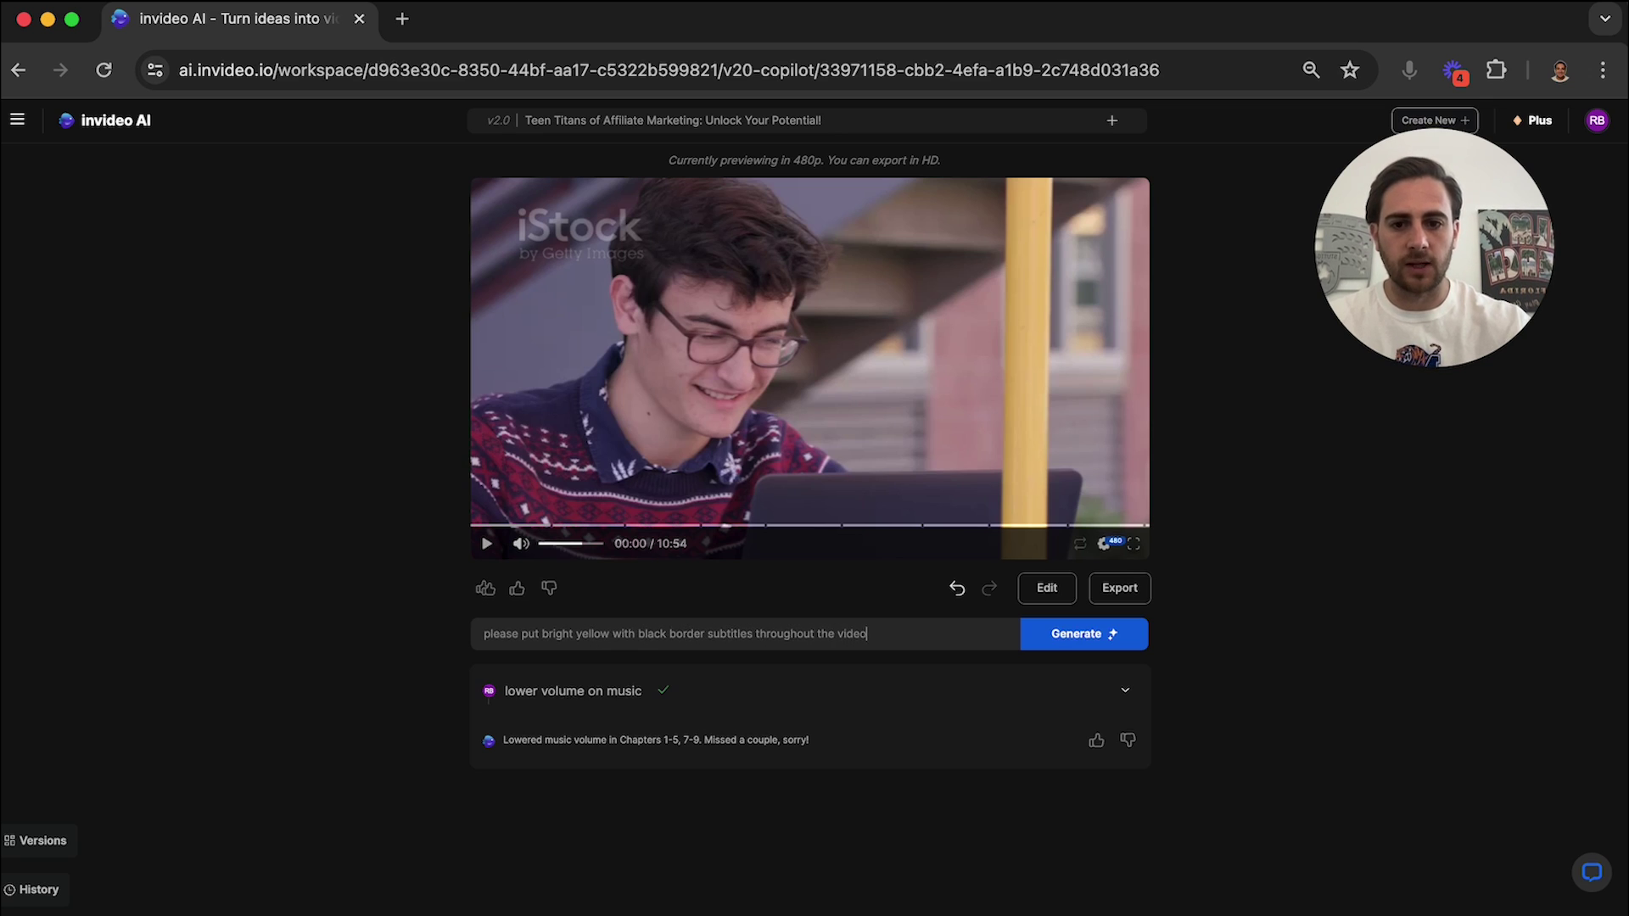
{"action": "left_click", "coordinate": [1088, 641]}
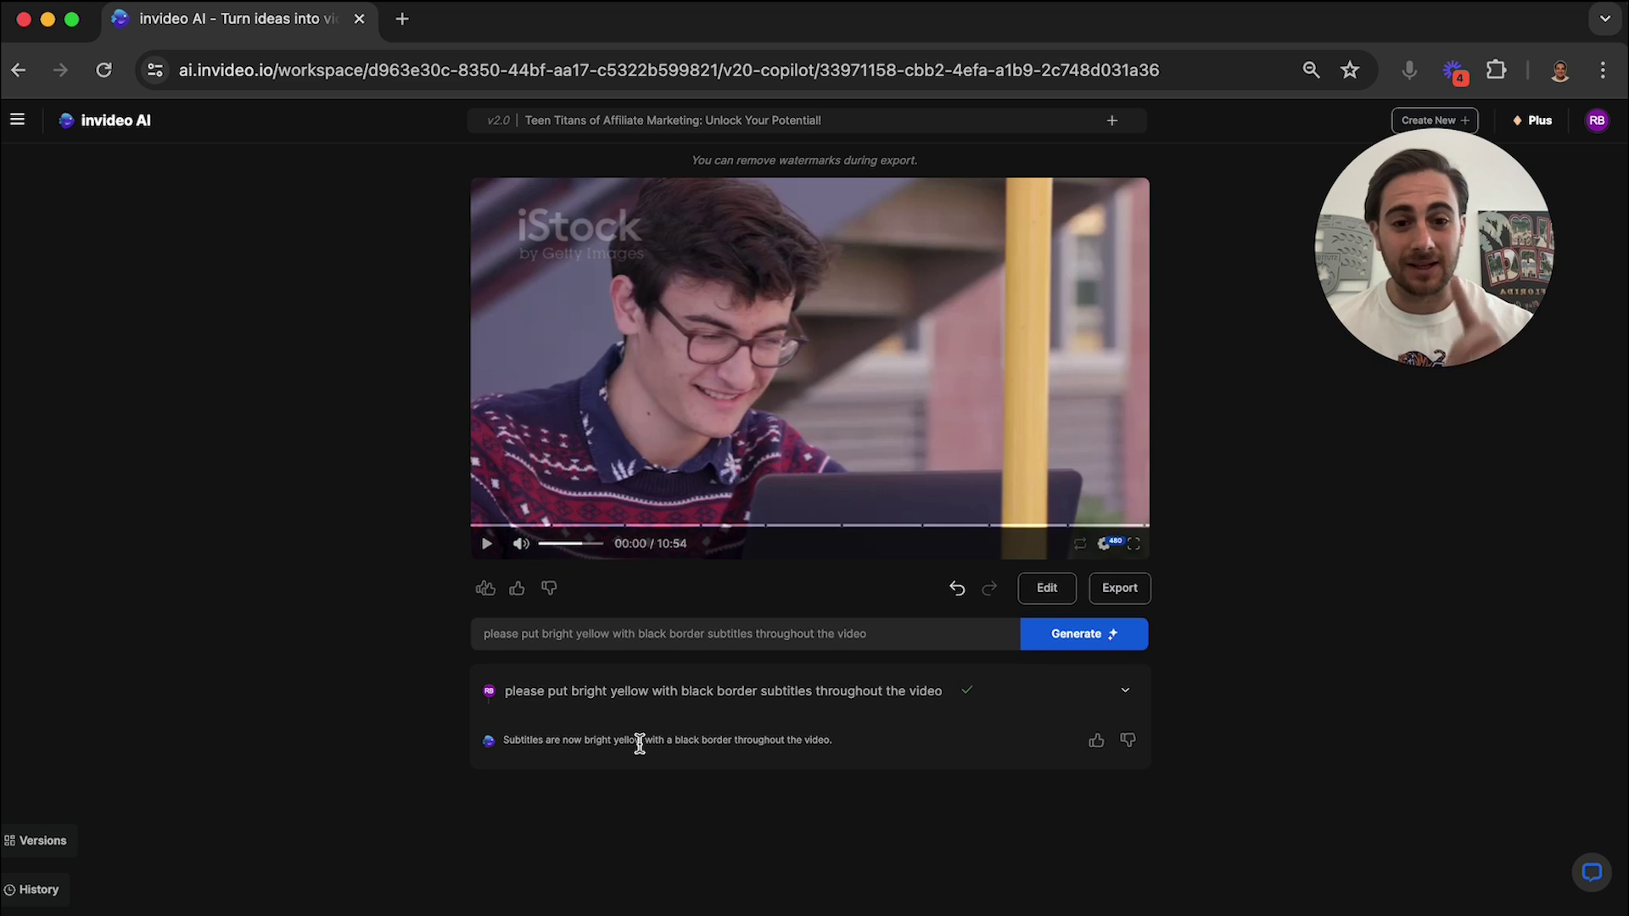
Open the editing panel and look through the script and chapter music views.
{"action": "left_click", "coordinate": [1035, 594]}
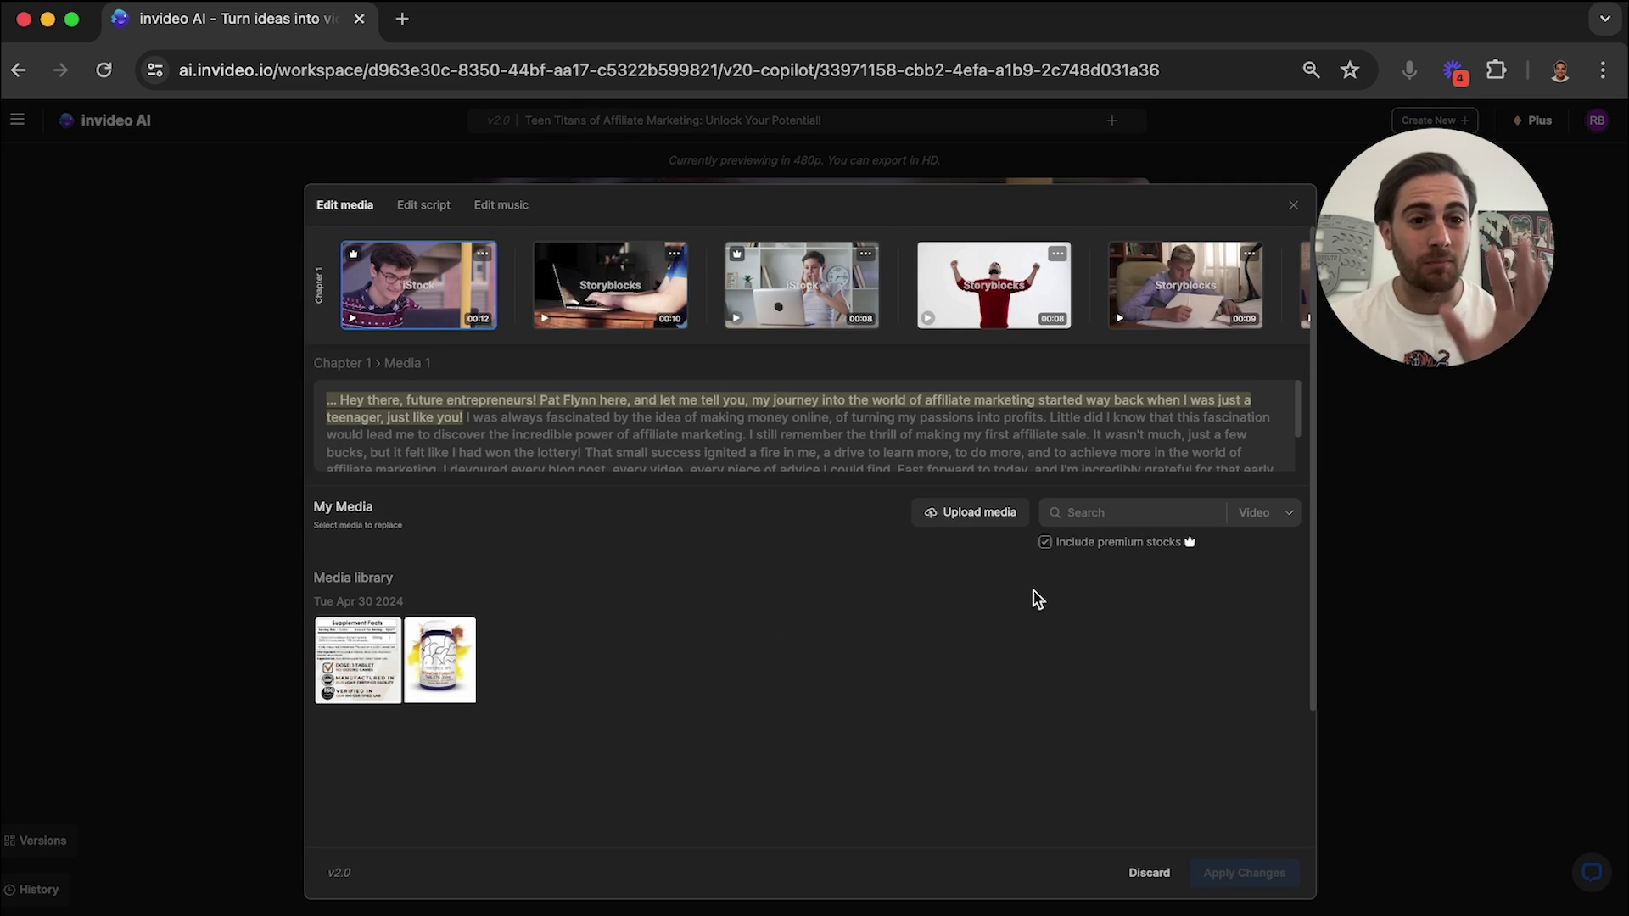
{"action": "left_click", "coordinate": [420, 209]}
{"action": "left_click", "coordinate": [482, 219]}
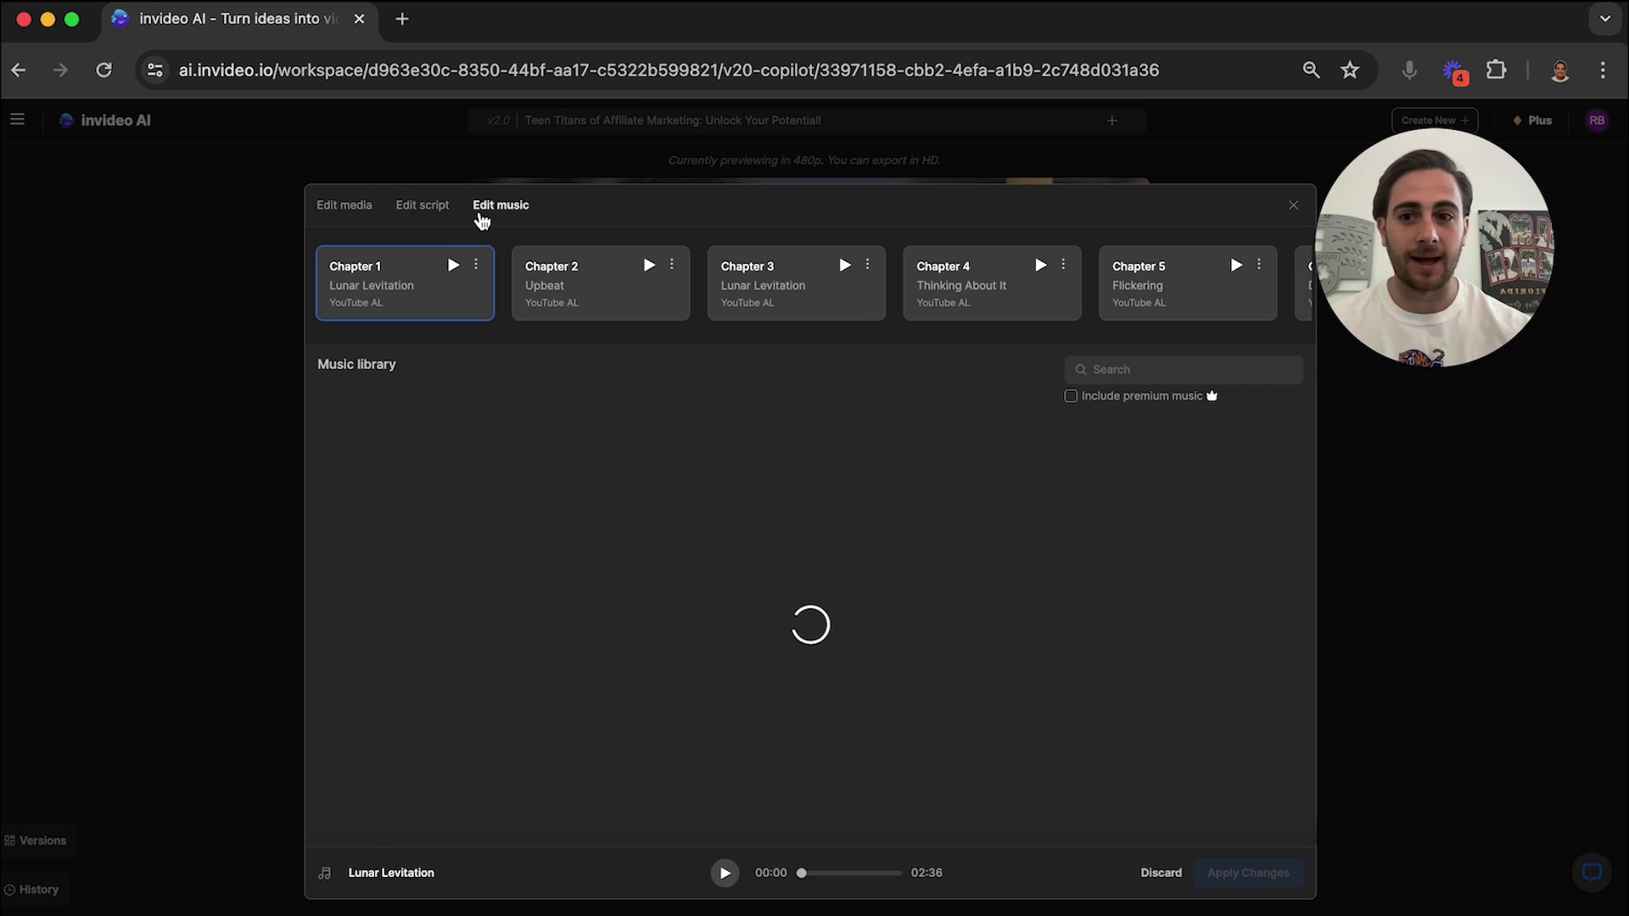
{"action": "left_click", "coordinate": [418, 212]}
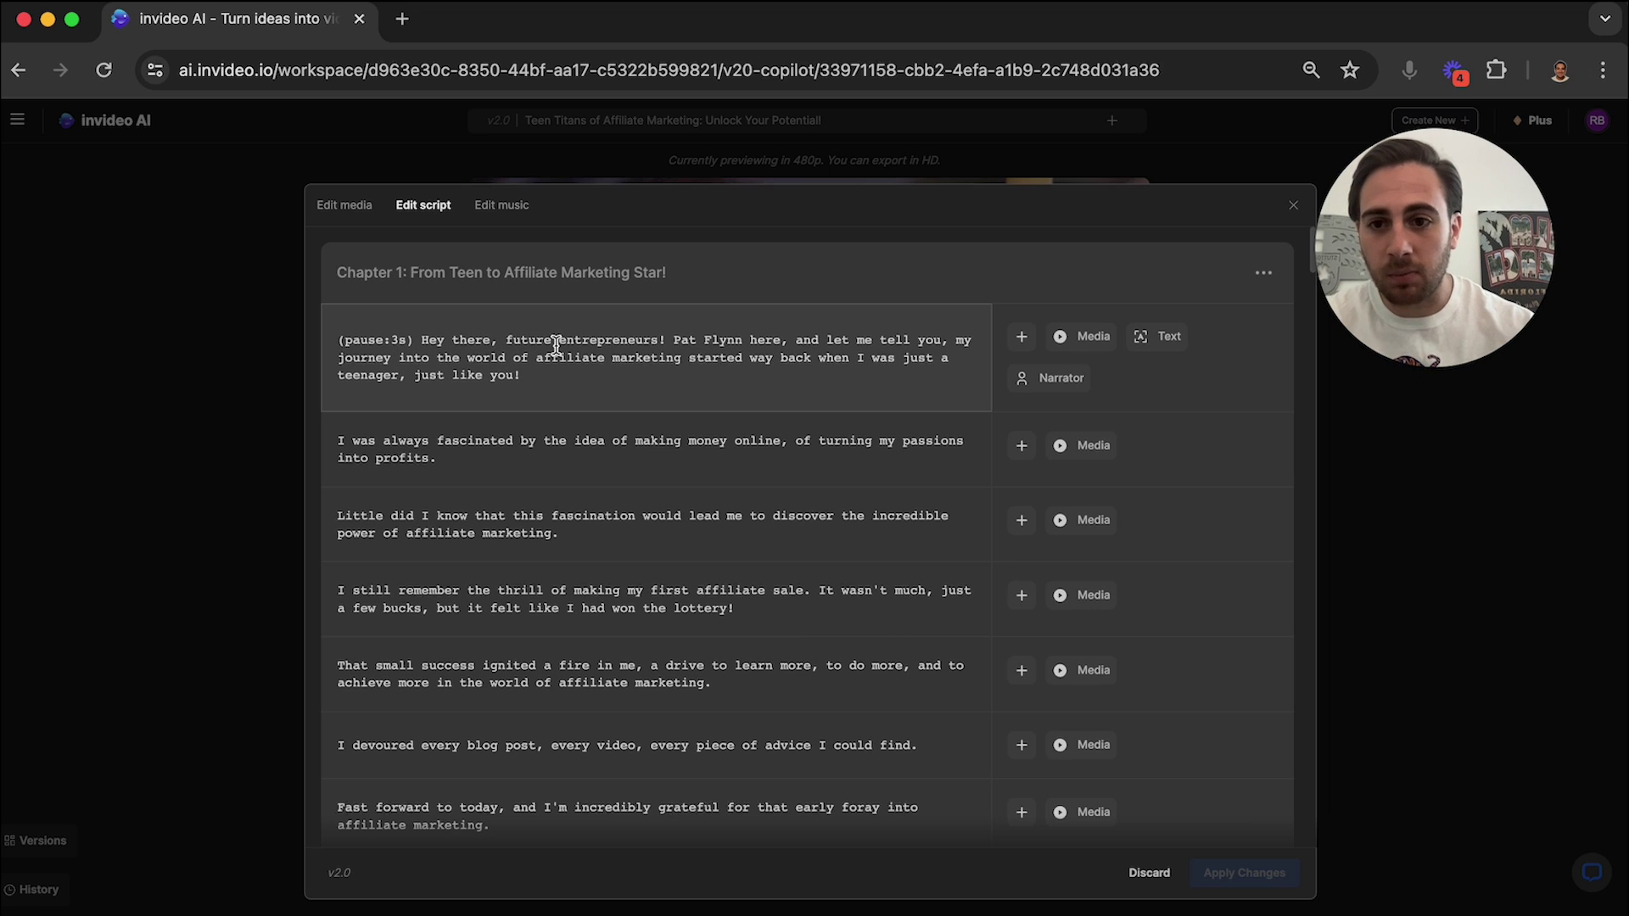
Delete the opening pause marker and replace the presenter's name in the first paragraph.
{"action": "left_click_drag", "start_coordinate": [421, 340], "coordinate": [338, 340]}
{"action": "key", "text": "BackSpace"}
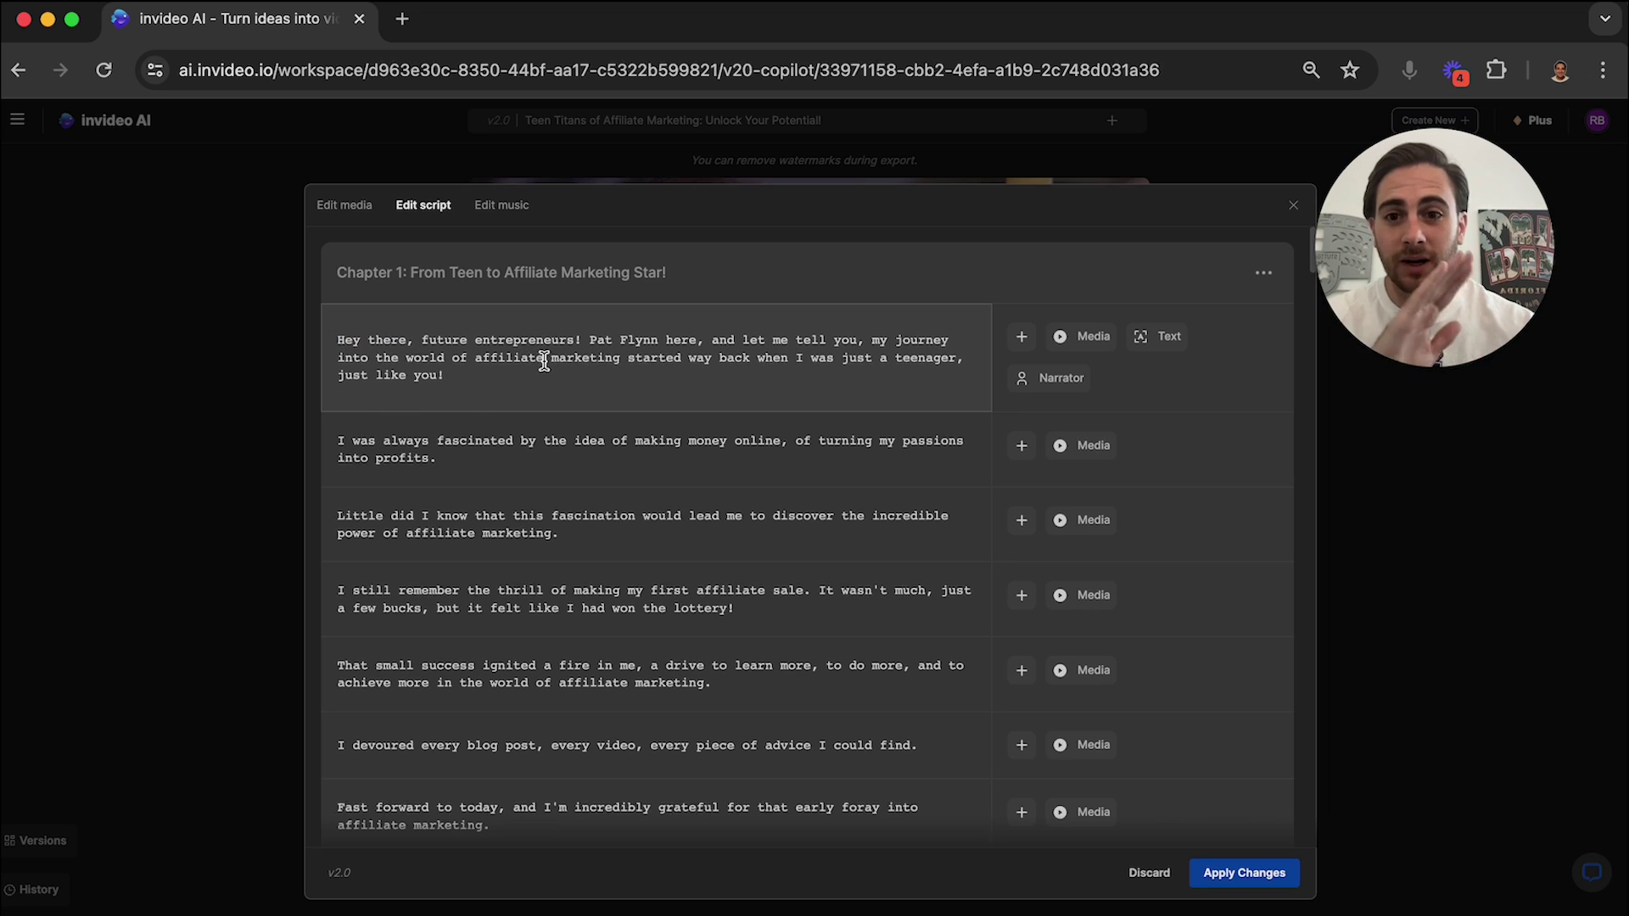
{"action": "left_click_drag", "start_coordinate": [590, 341], "coordinate": [660, 340]}
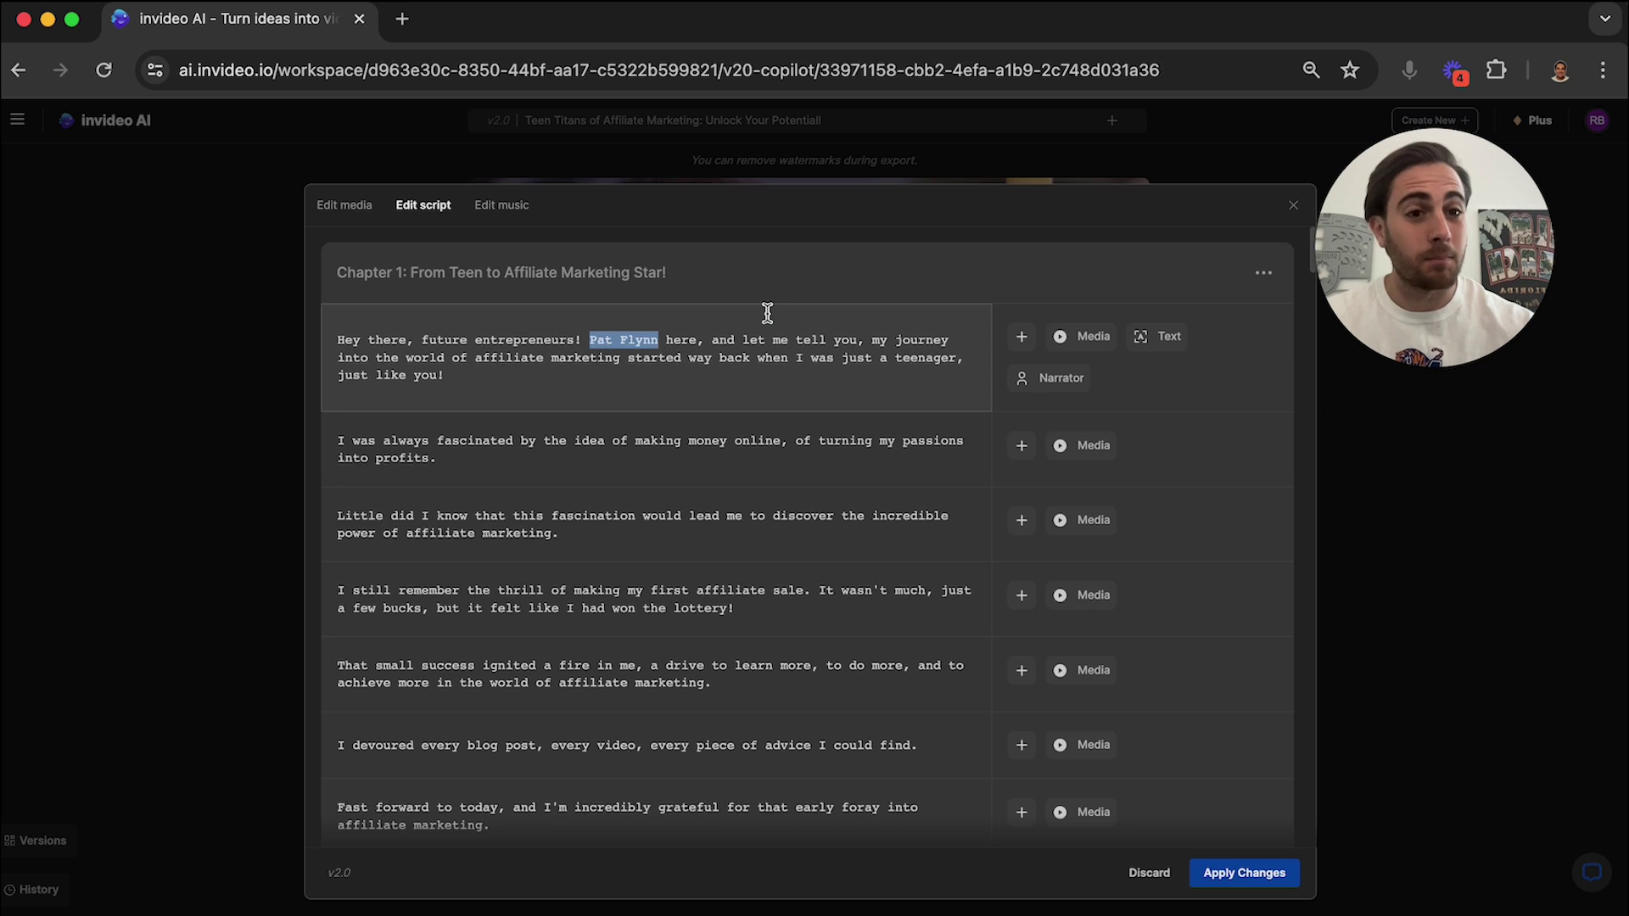
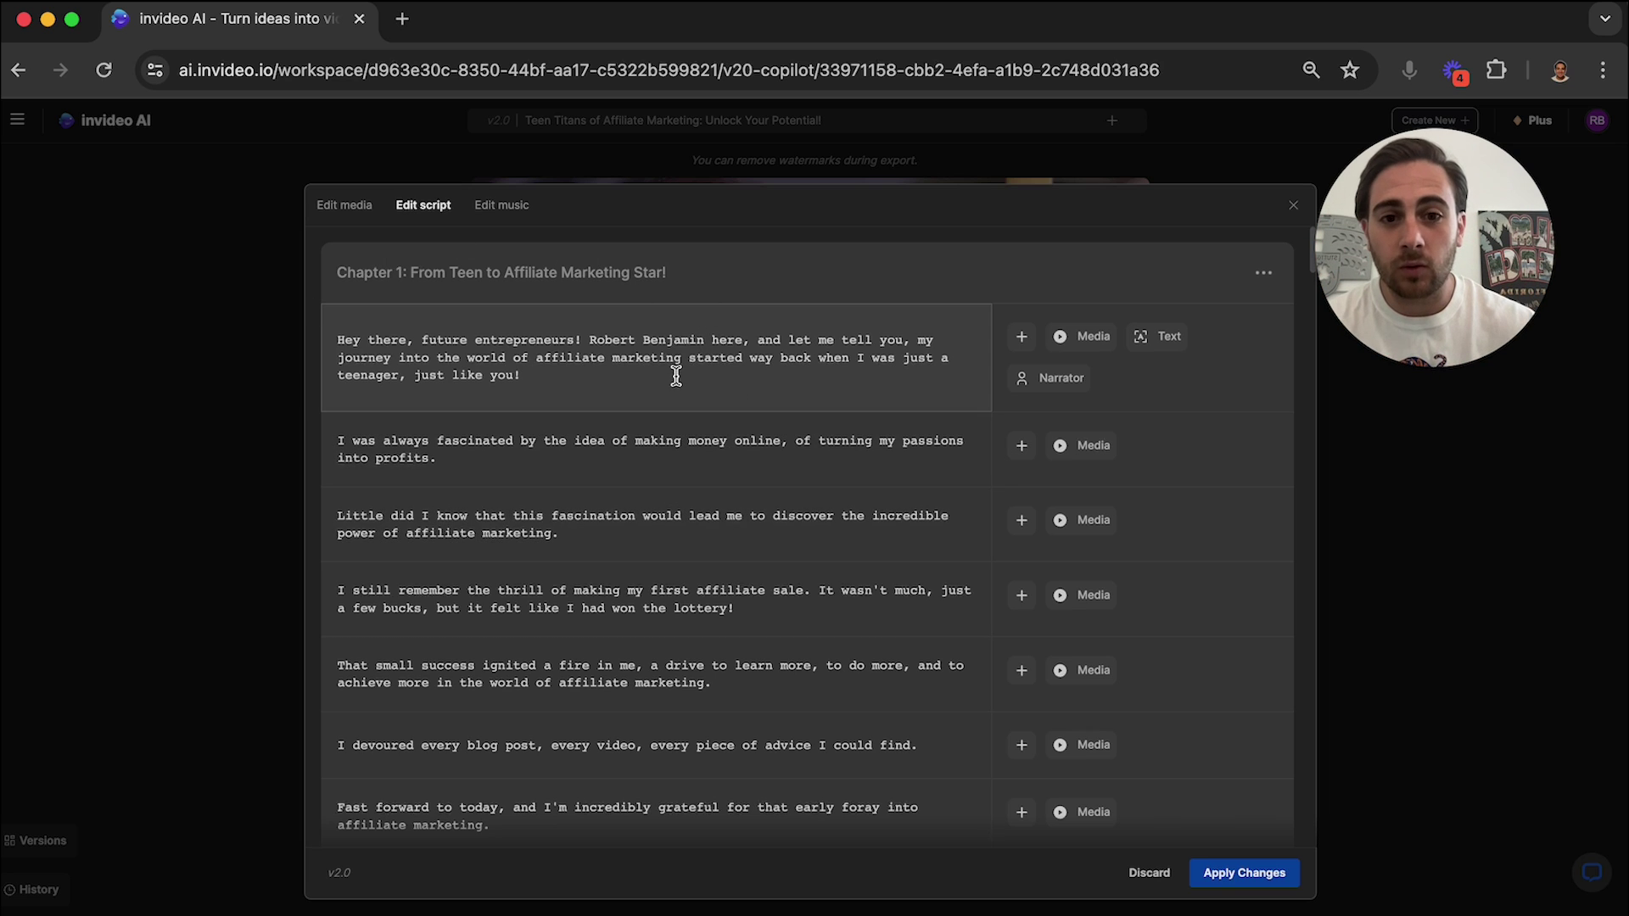
Review the edited script and apply the changes to rebuild the video.
{"action": "scroll", "coordinate": [677, 377], "scroll_direction": "down", "scroll_amount": 2}
{"action": "scroll", "coordinate": [690, 508], "scroll_direction": "down", "scroll_amount": 10}
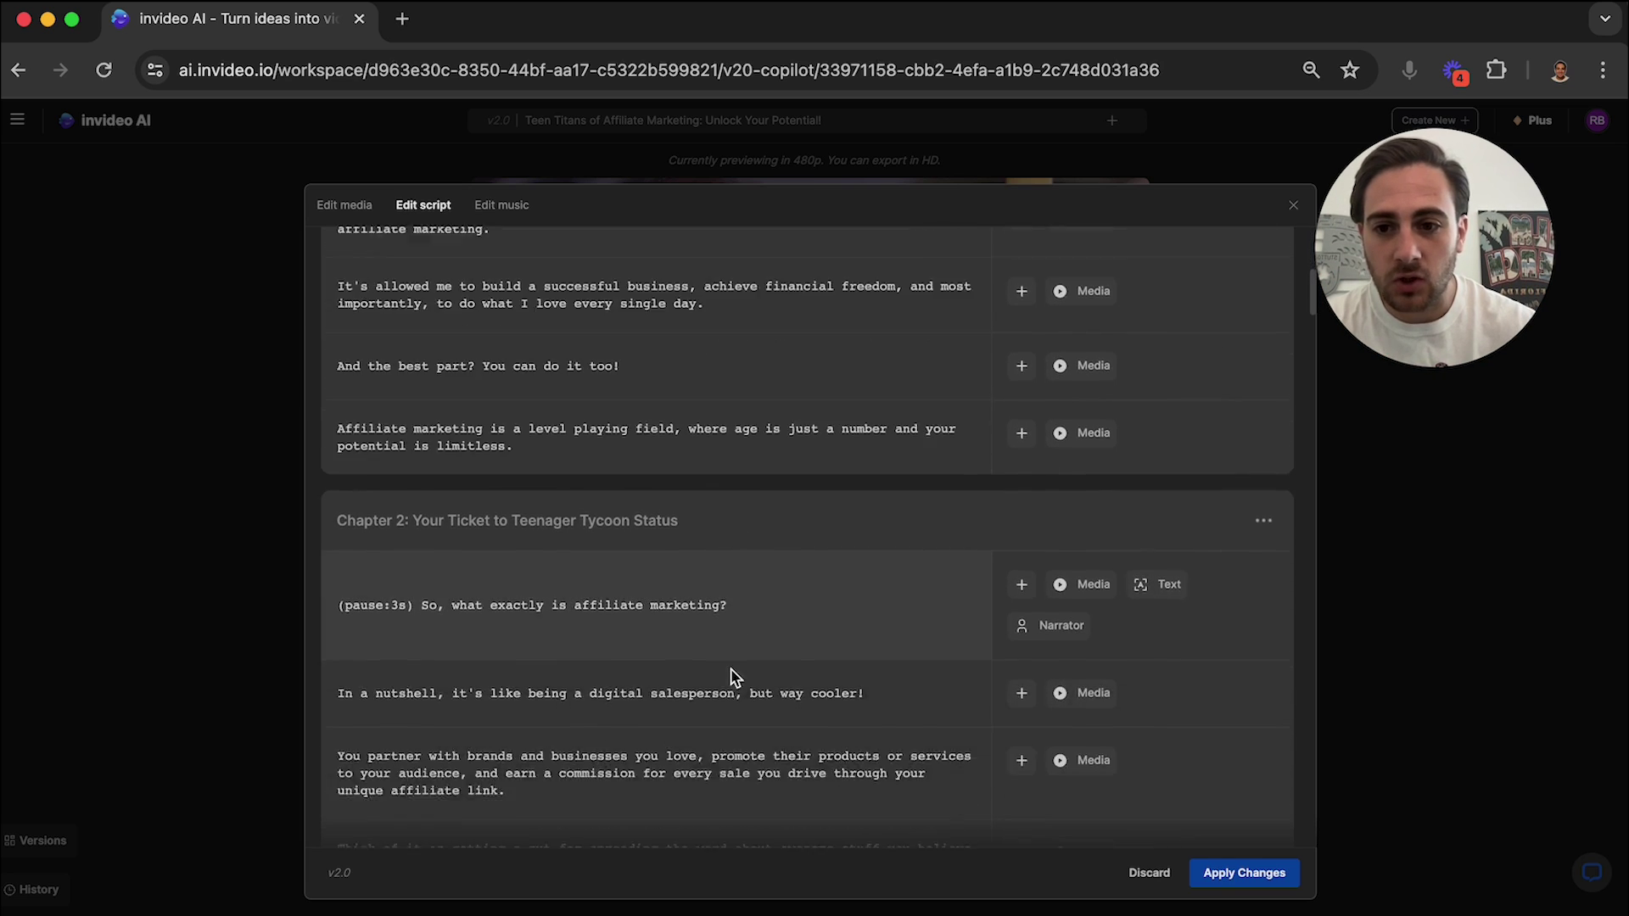
{"action": "scroll", "coordinate": [763, 696], "scroll_direction": "up", "scroll_amount": 15}
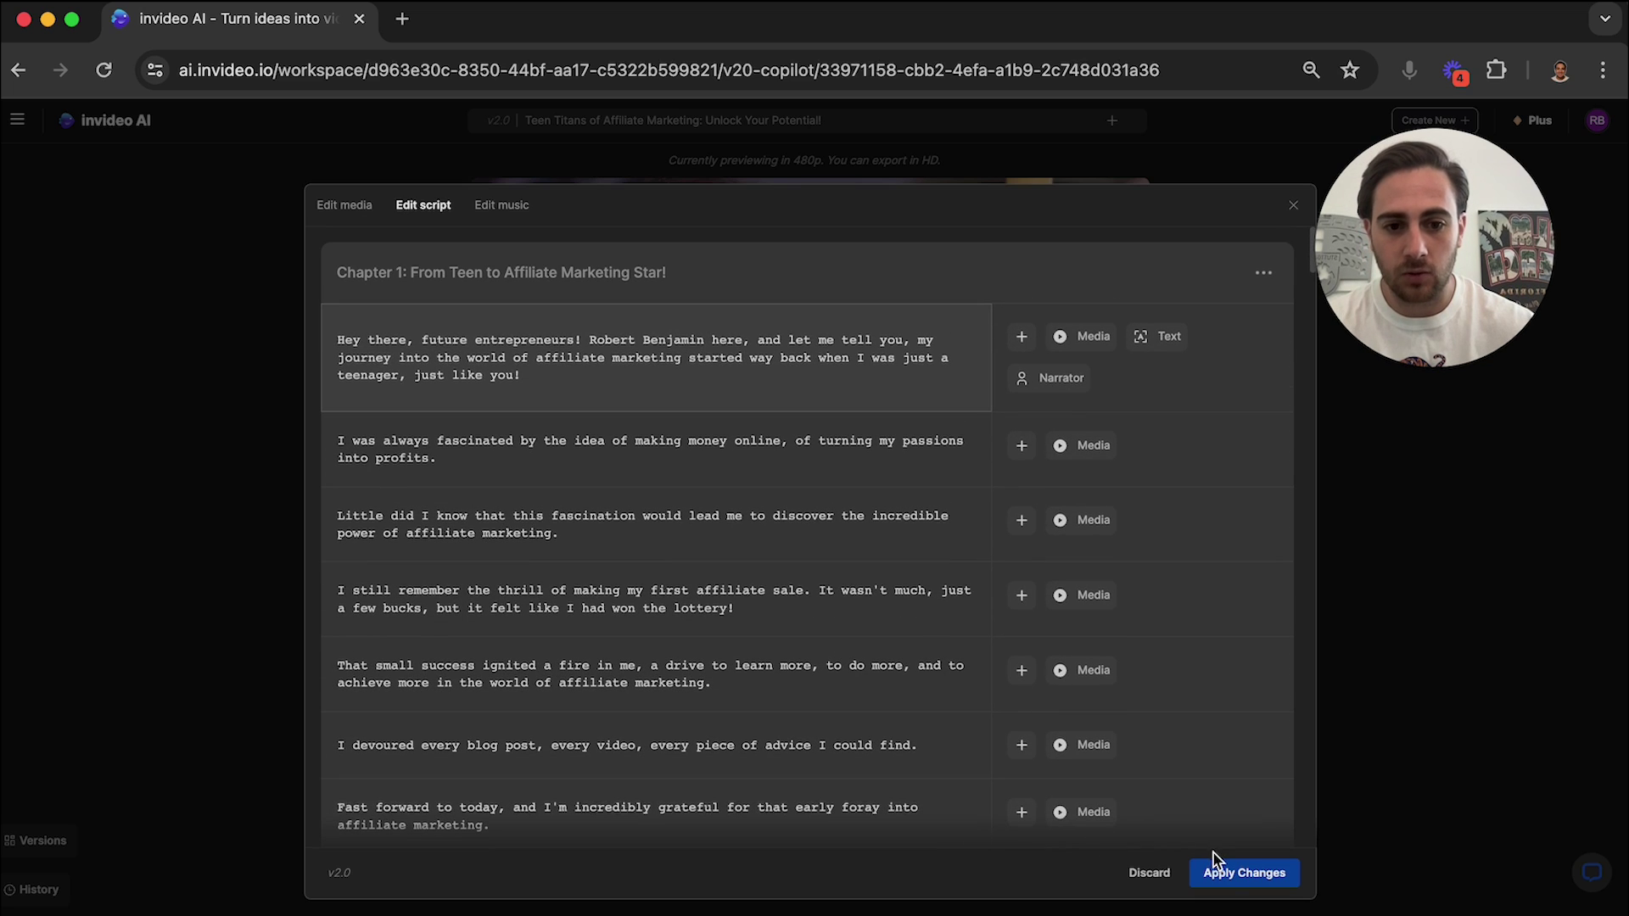
{"action": "left_click", "coordinate": [1243, 872]}
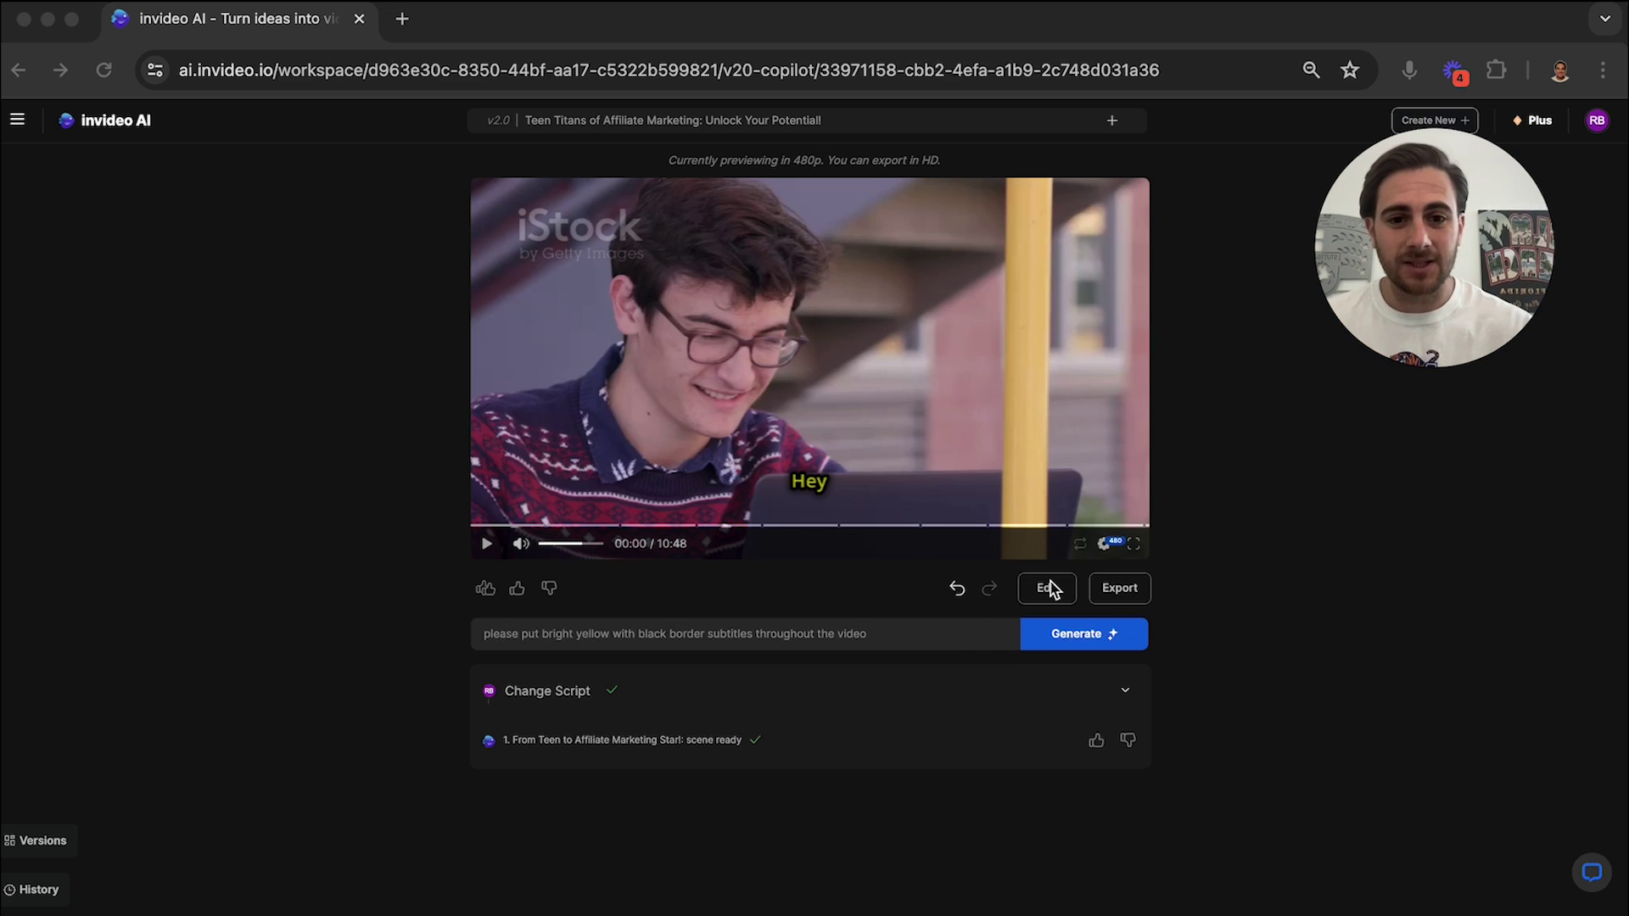
Search the stock media library for 'sales online' clips.
{"action": "left_click", "coordinate": [1049, 588]}
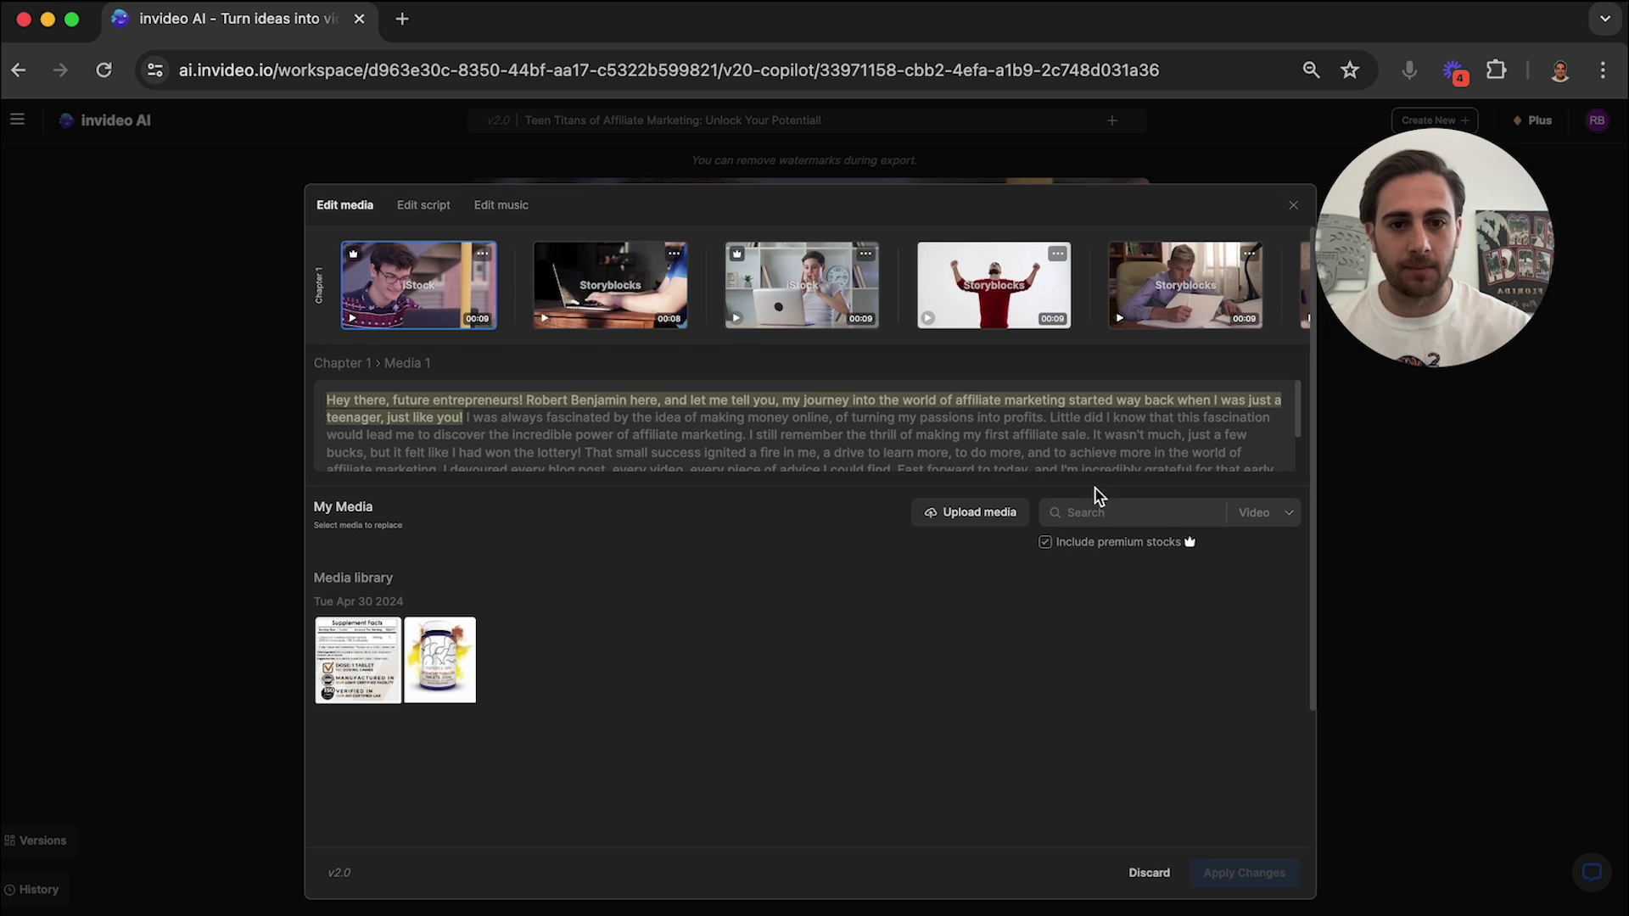
{"action": "left_click", "coordinate": [1115, 513]}
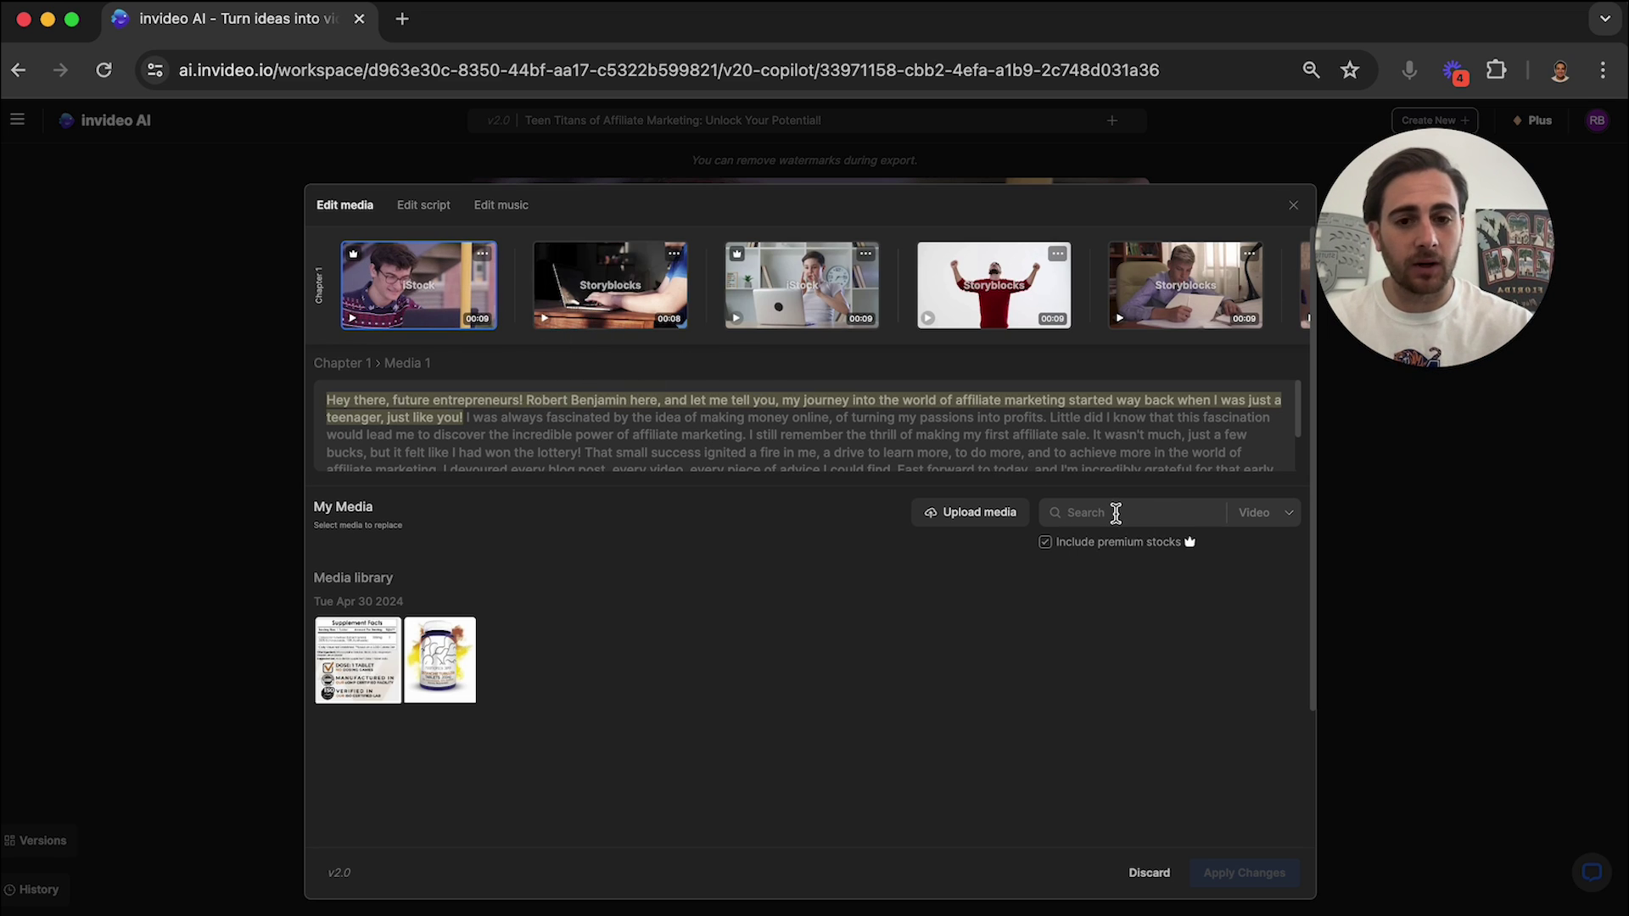
{"action": "type", "text": "sales onlin"}
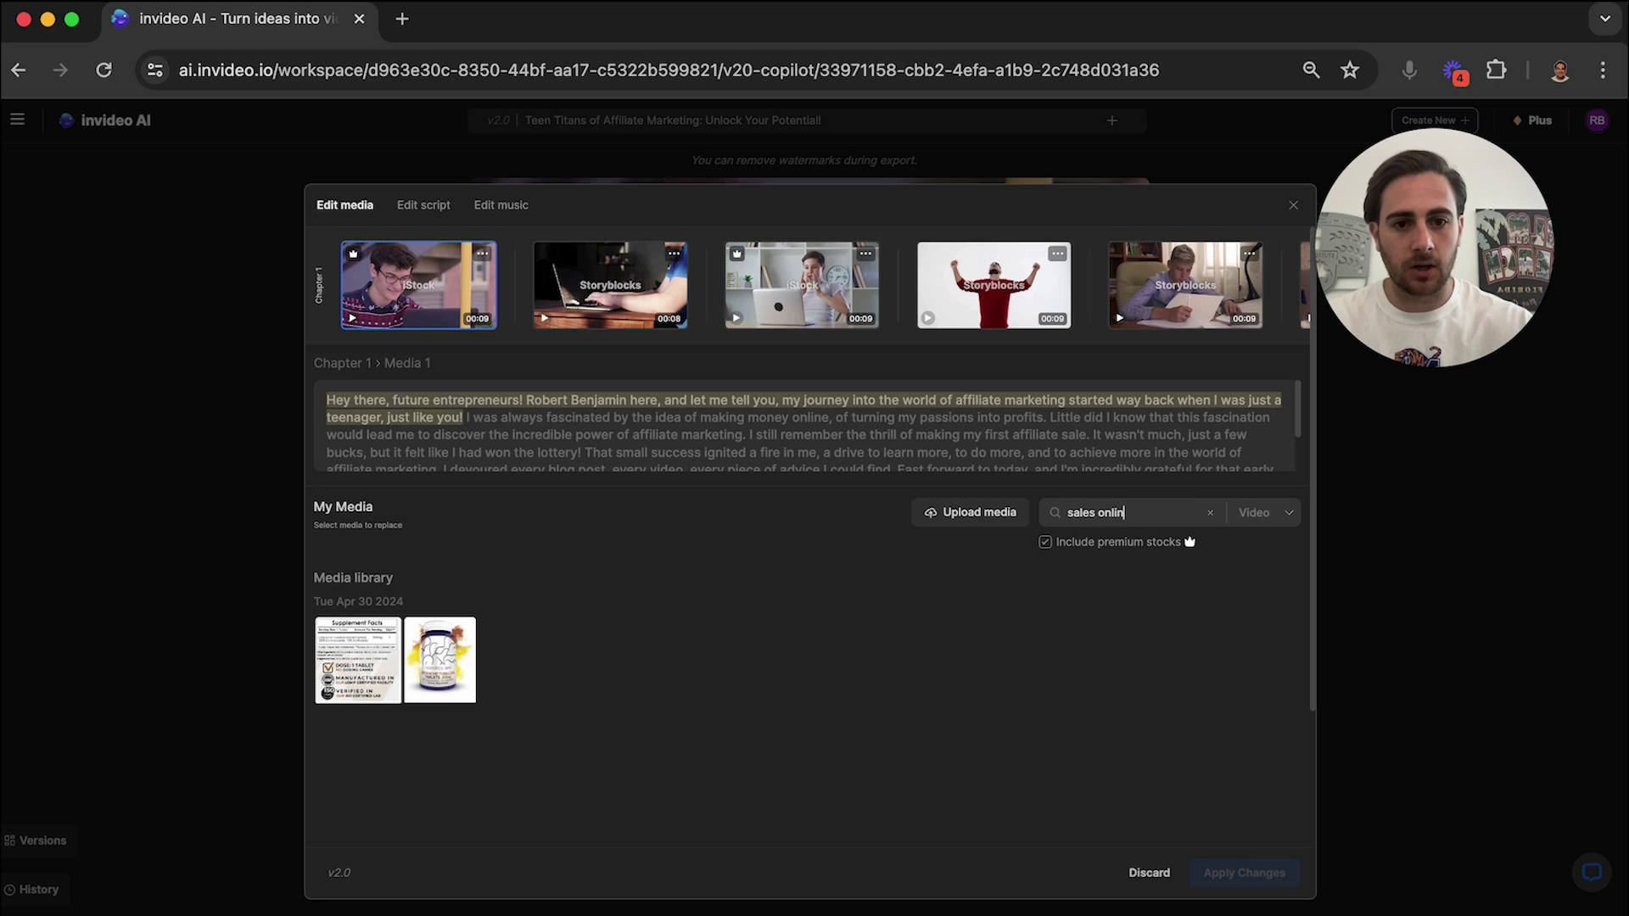
{"action": "type", "text": "e"}
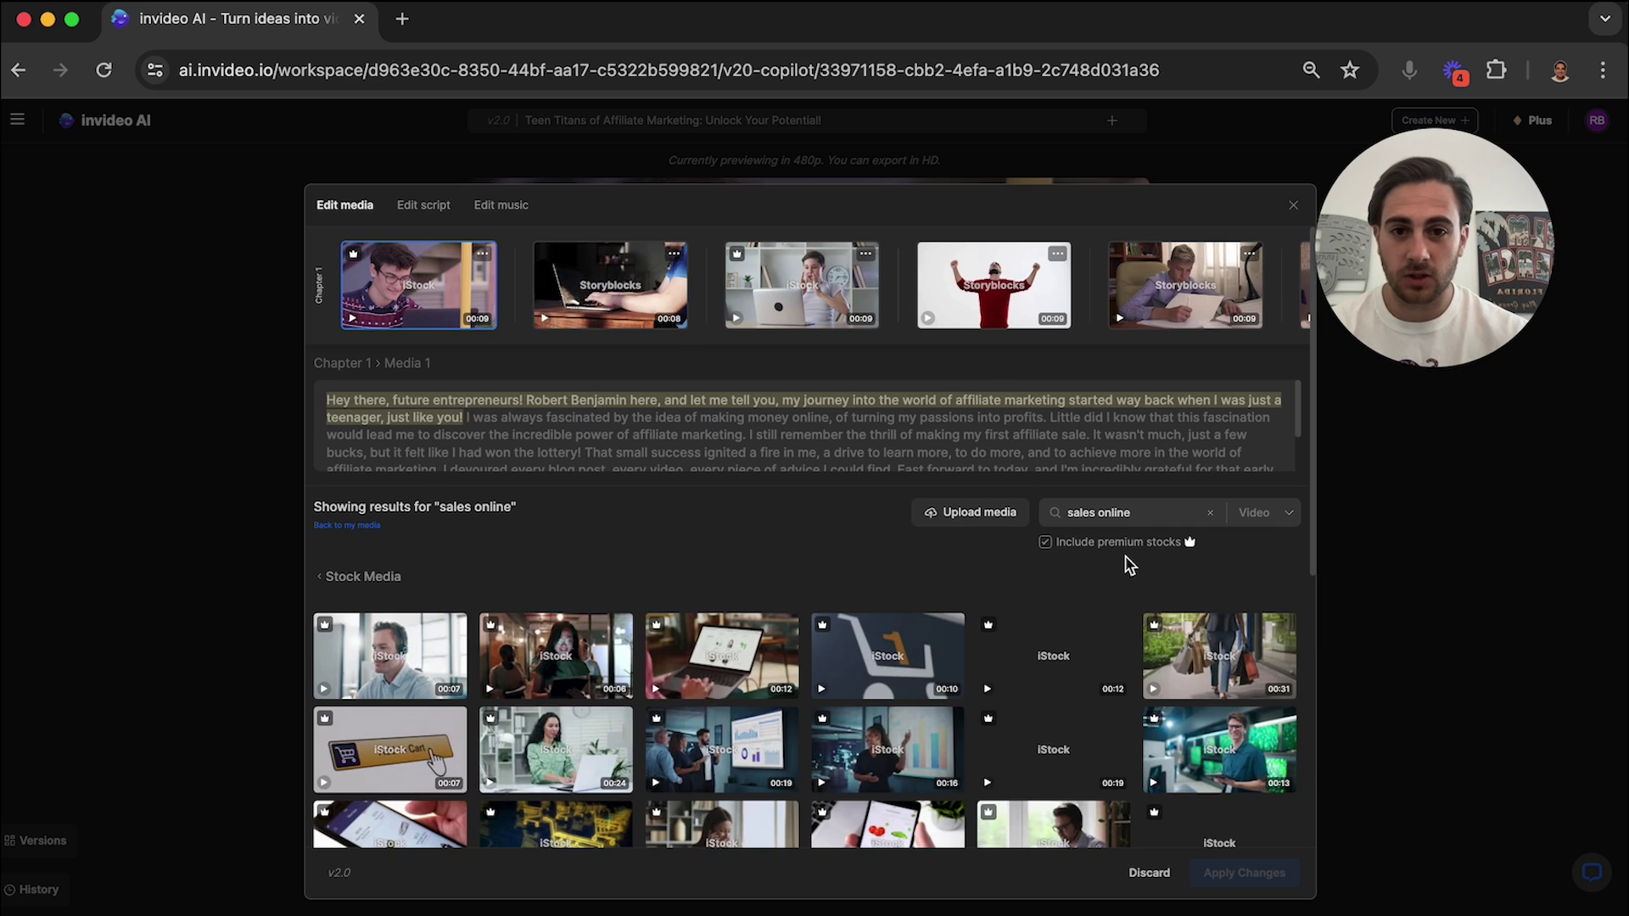
{"action": "scroll", "coordinate": [627, 651], "scroll_direction": "down", "scroll_amount": 2}
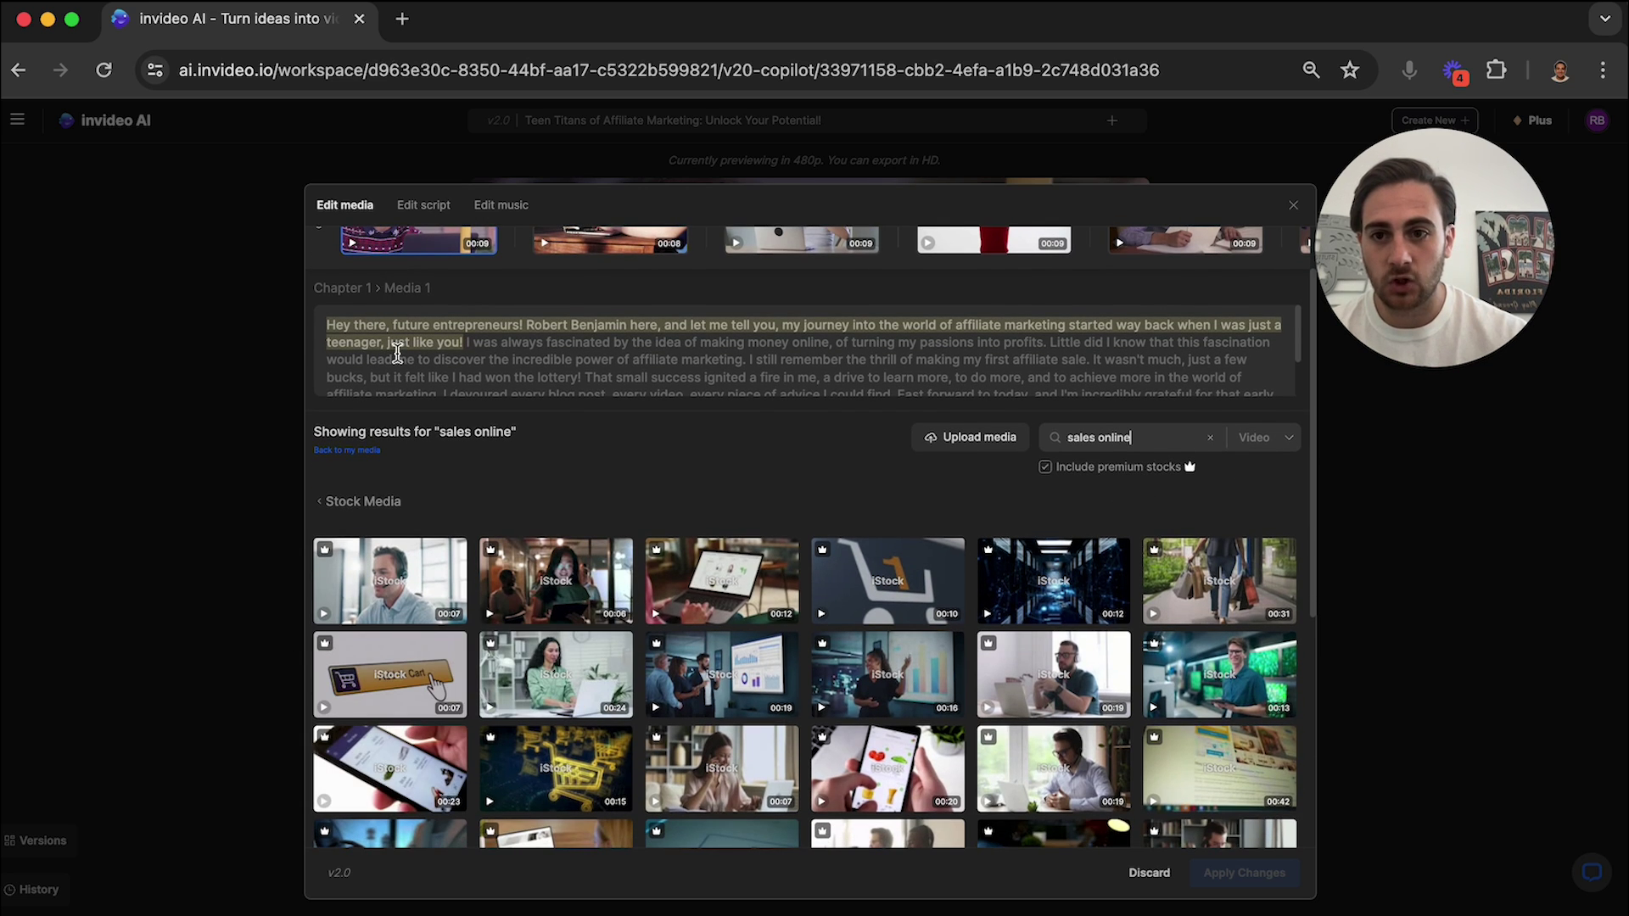
{"action": "scroll", "coordinate": [395, 352], "scroll_direction": "up", "scroll_amount": 2}
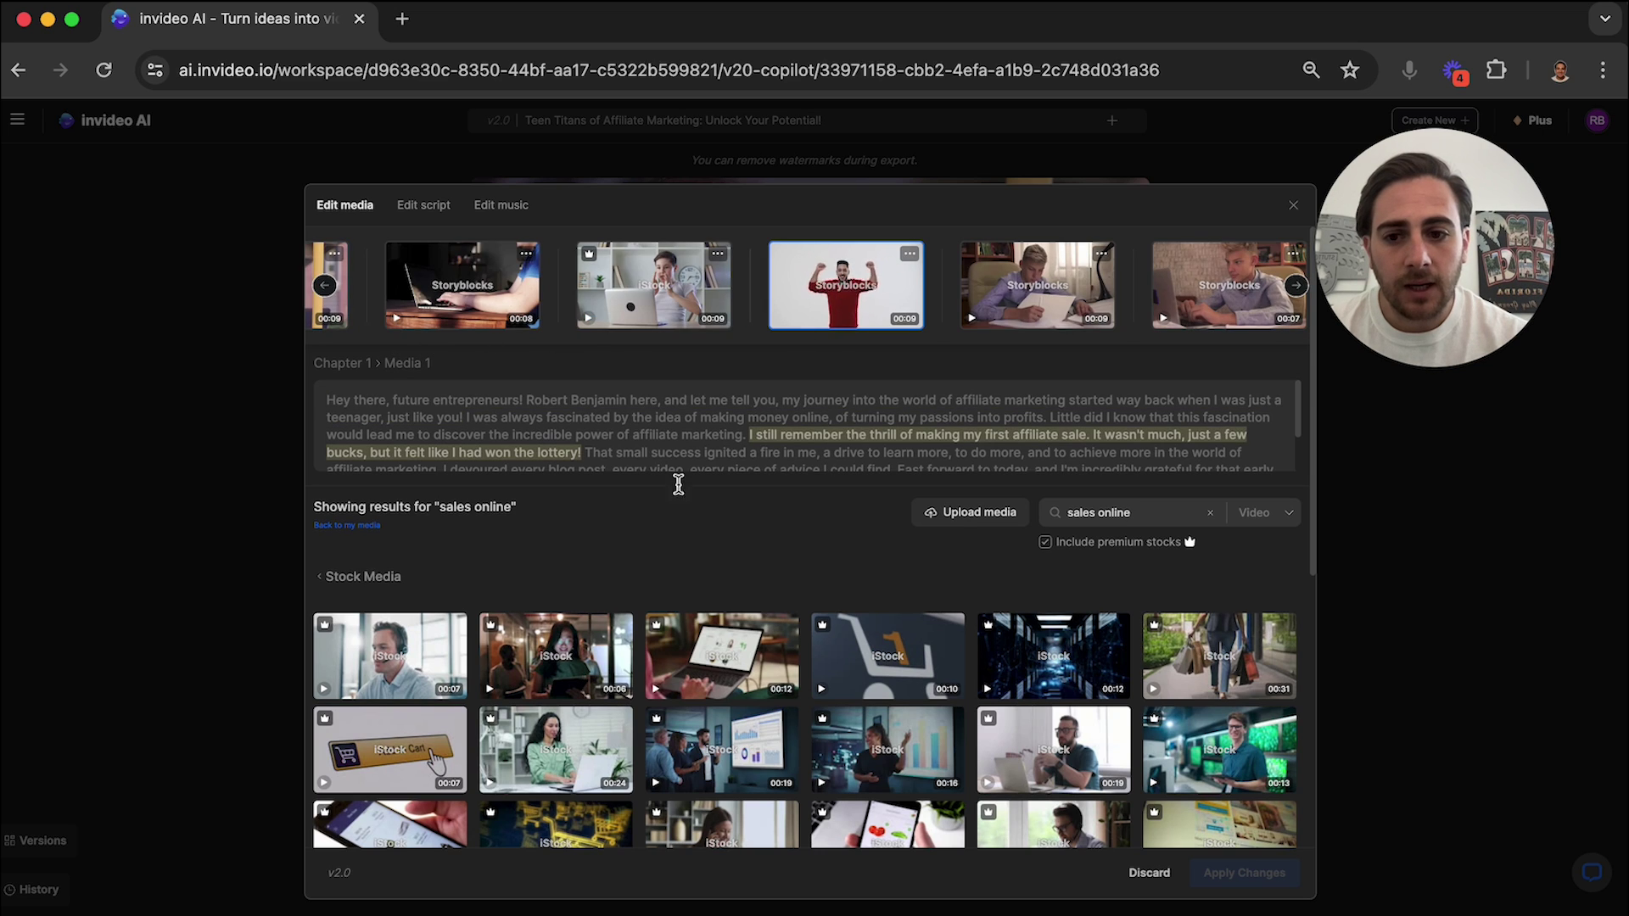
Replace Chapter 1's fourth clip with the shopping-cart footage and browse for media to upload.
{"action": "left_click", "coordinate": [908, 256]}
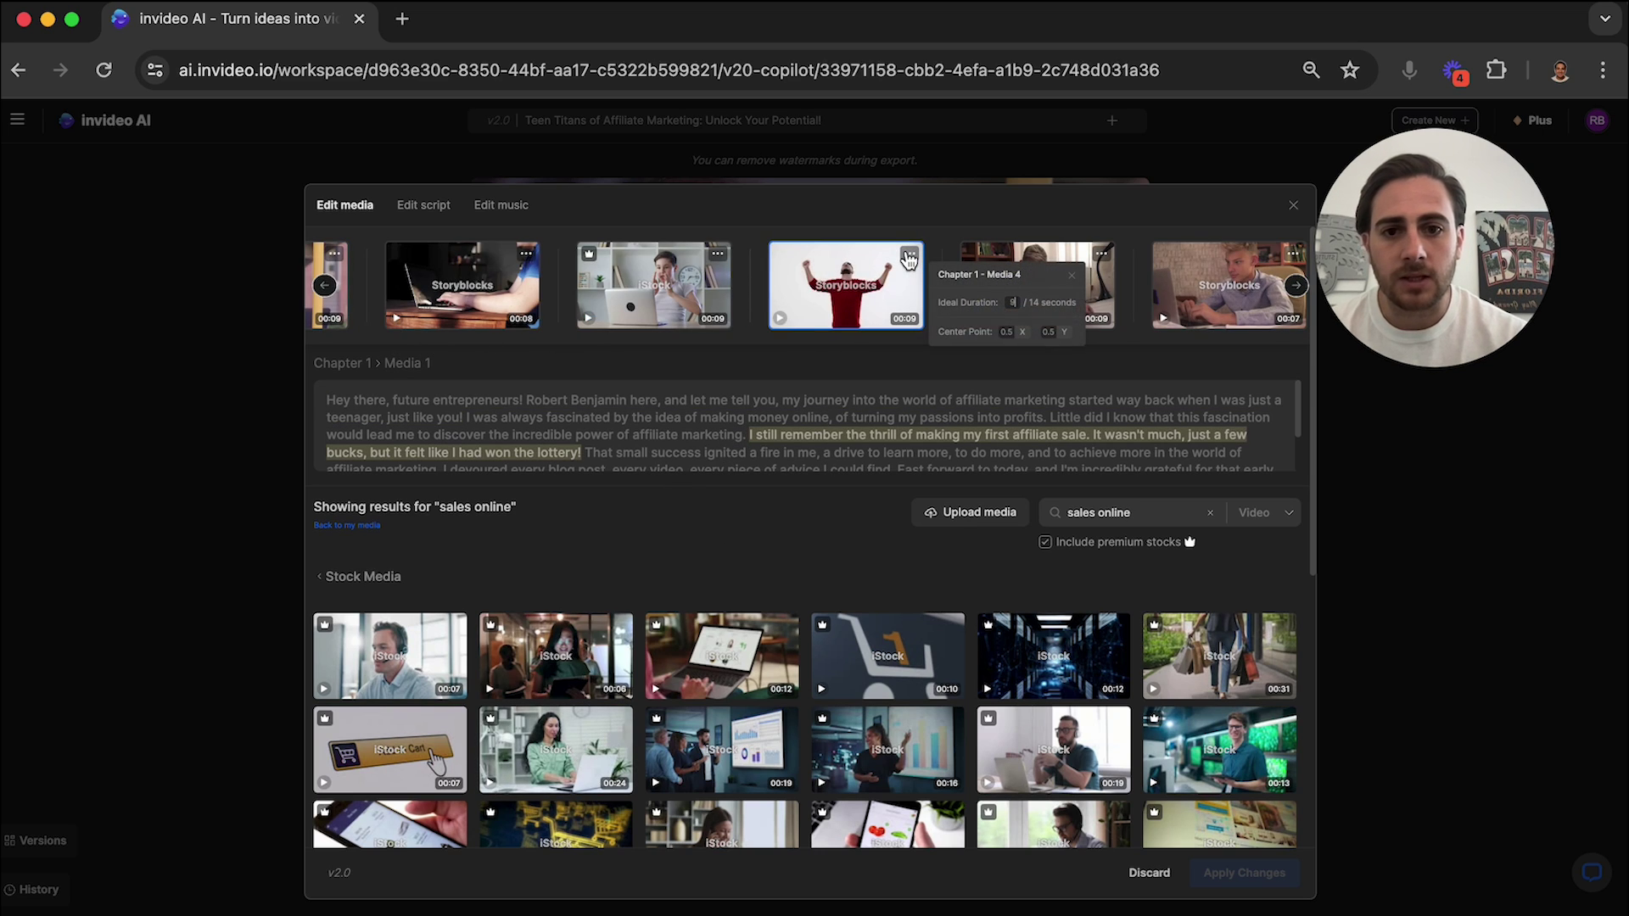
{"action": "left_click", "coordinate": [392, 752]}
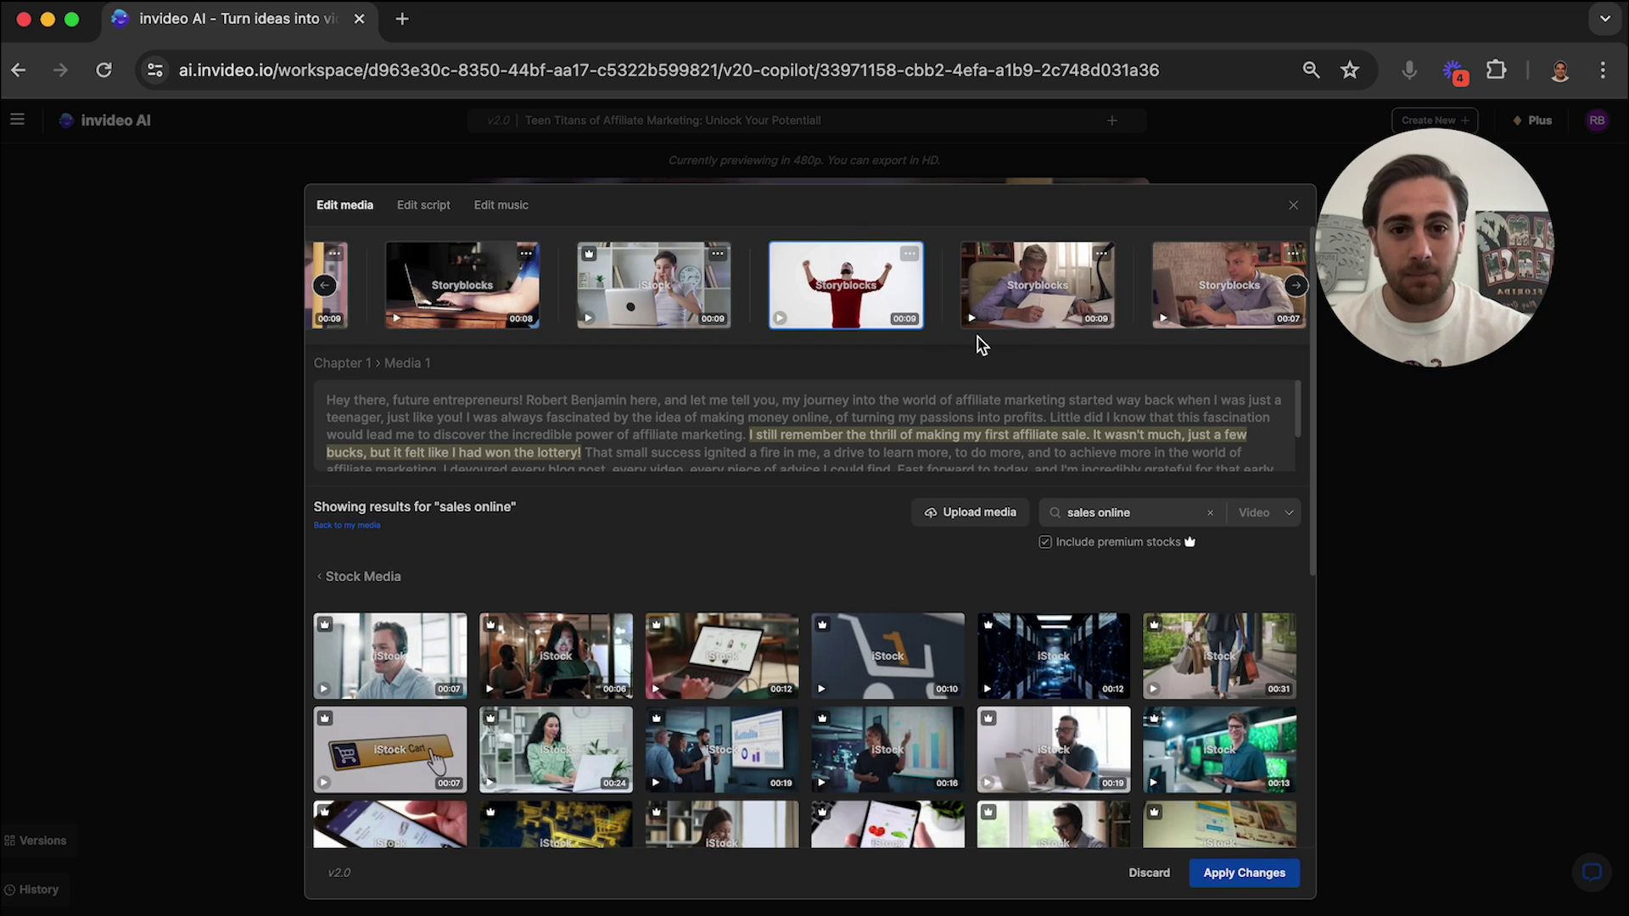
{"action": "scroll", "coordinate": [980, 338], "scroll_direction": "right", "scroll_amount": 4}
{"action": "scroll", "coordinate": [700, 329], "scroll_direction": "left", "scroll_amount": 6}
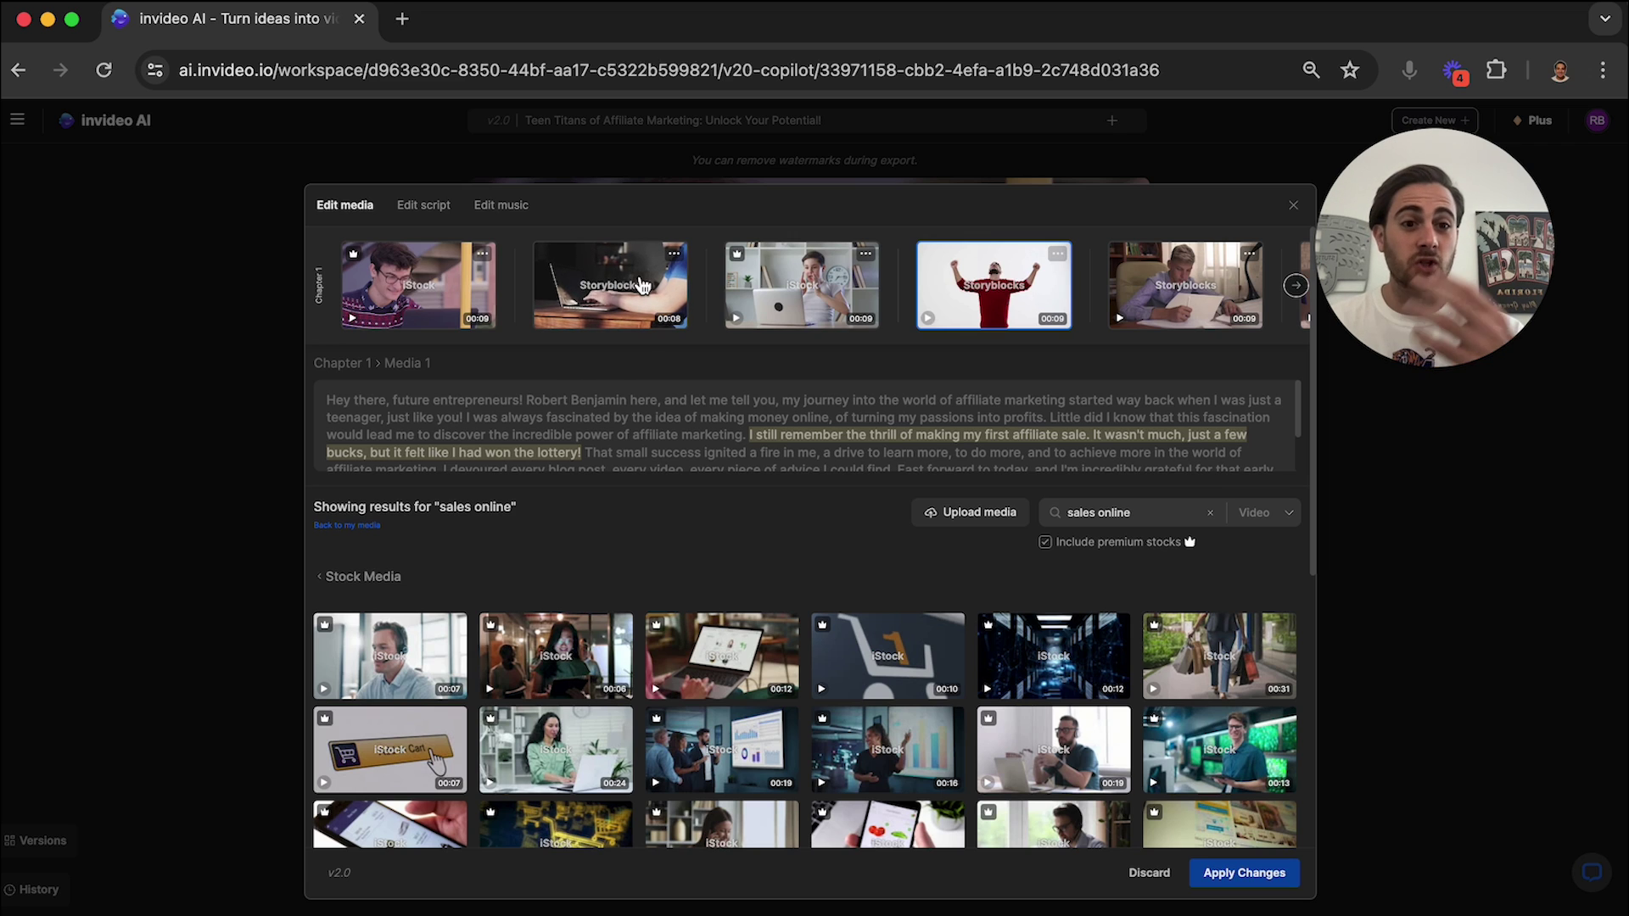
{"action": "left_click", "coordinate": [979, 514]}
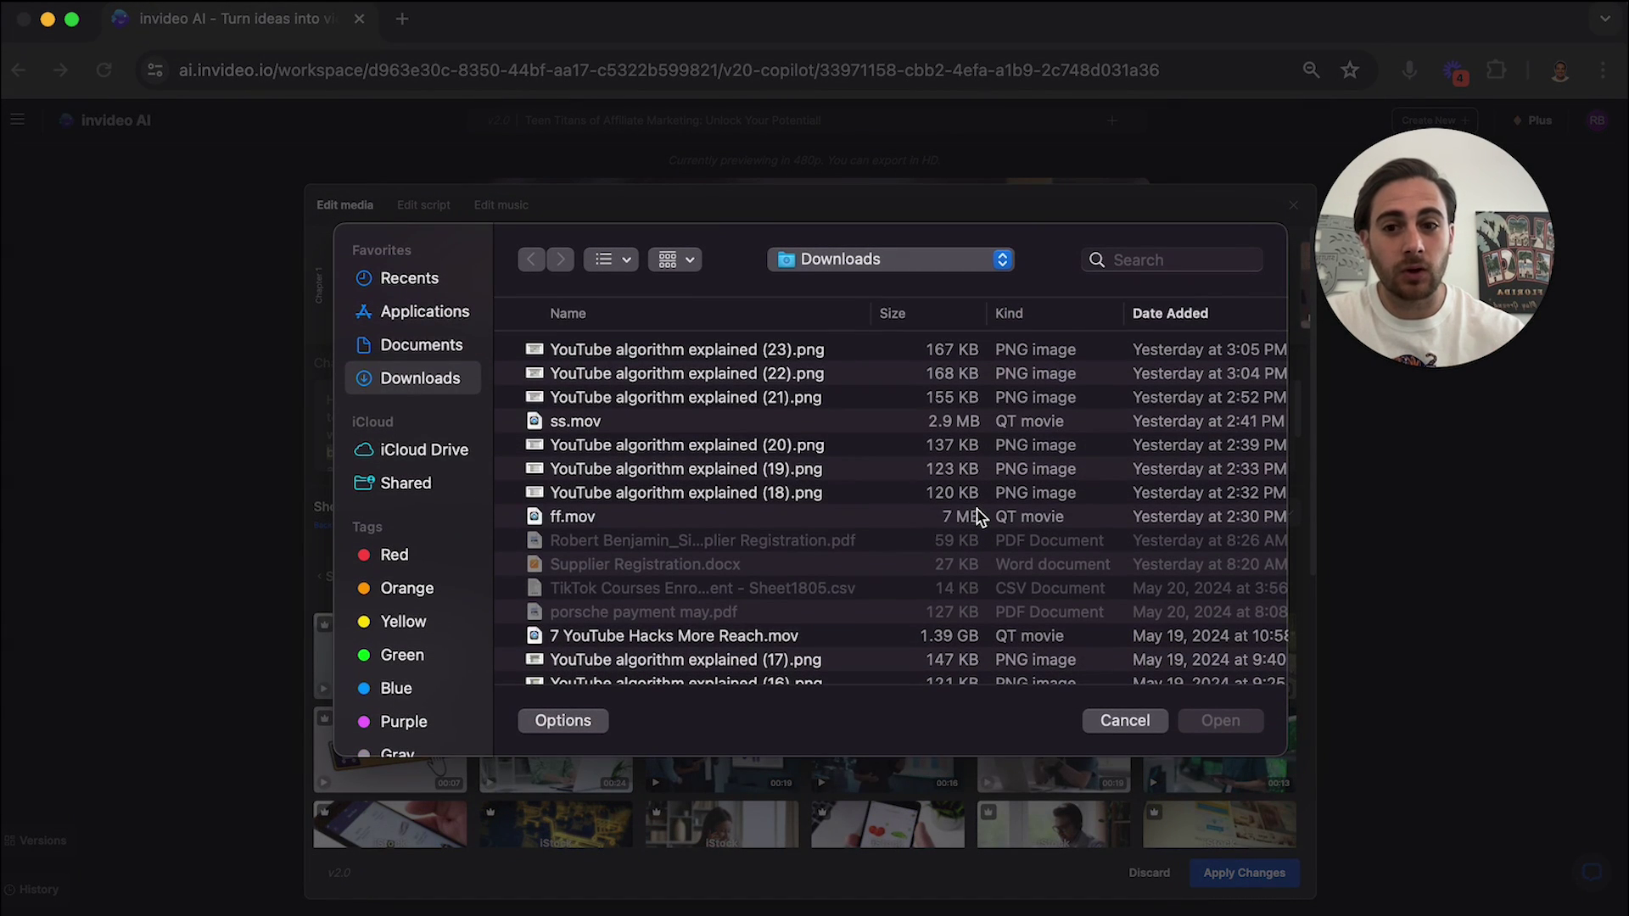
Cancel the file upload and close the media editor.
{"action": "left_click", "coordinate": [1124, 721]}
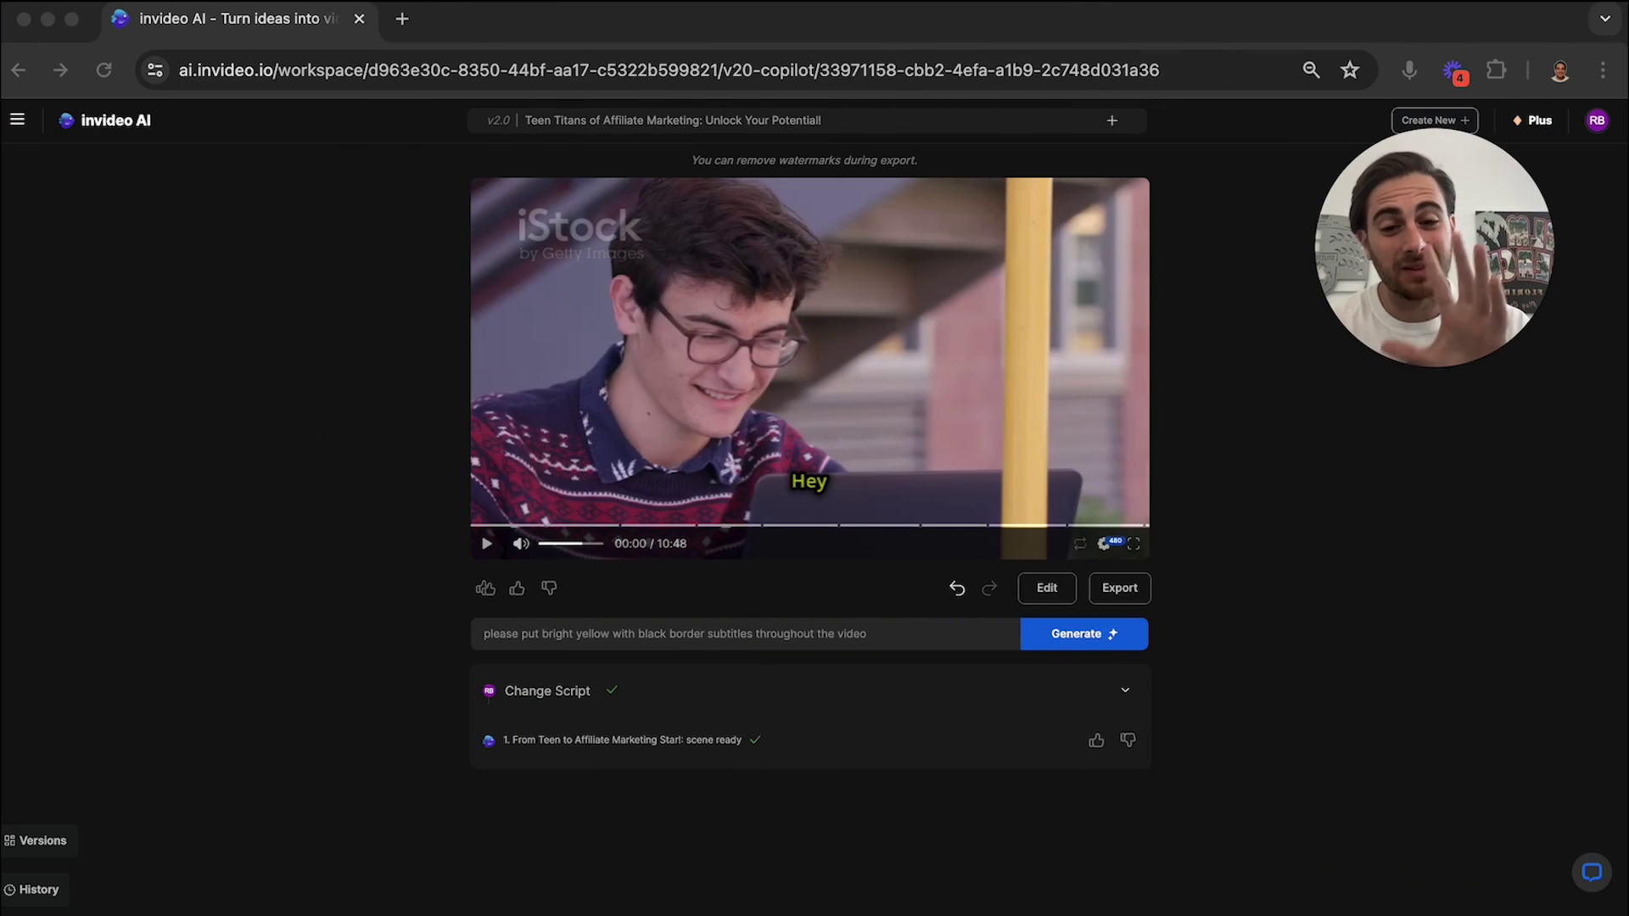
Replace the prompt with 'please change the language to hindi' and submit it.
{"action": "left_click", "coordinate": [615, 639]}
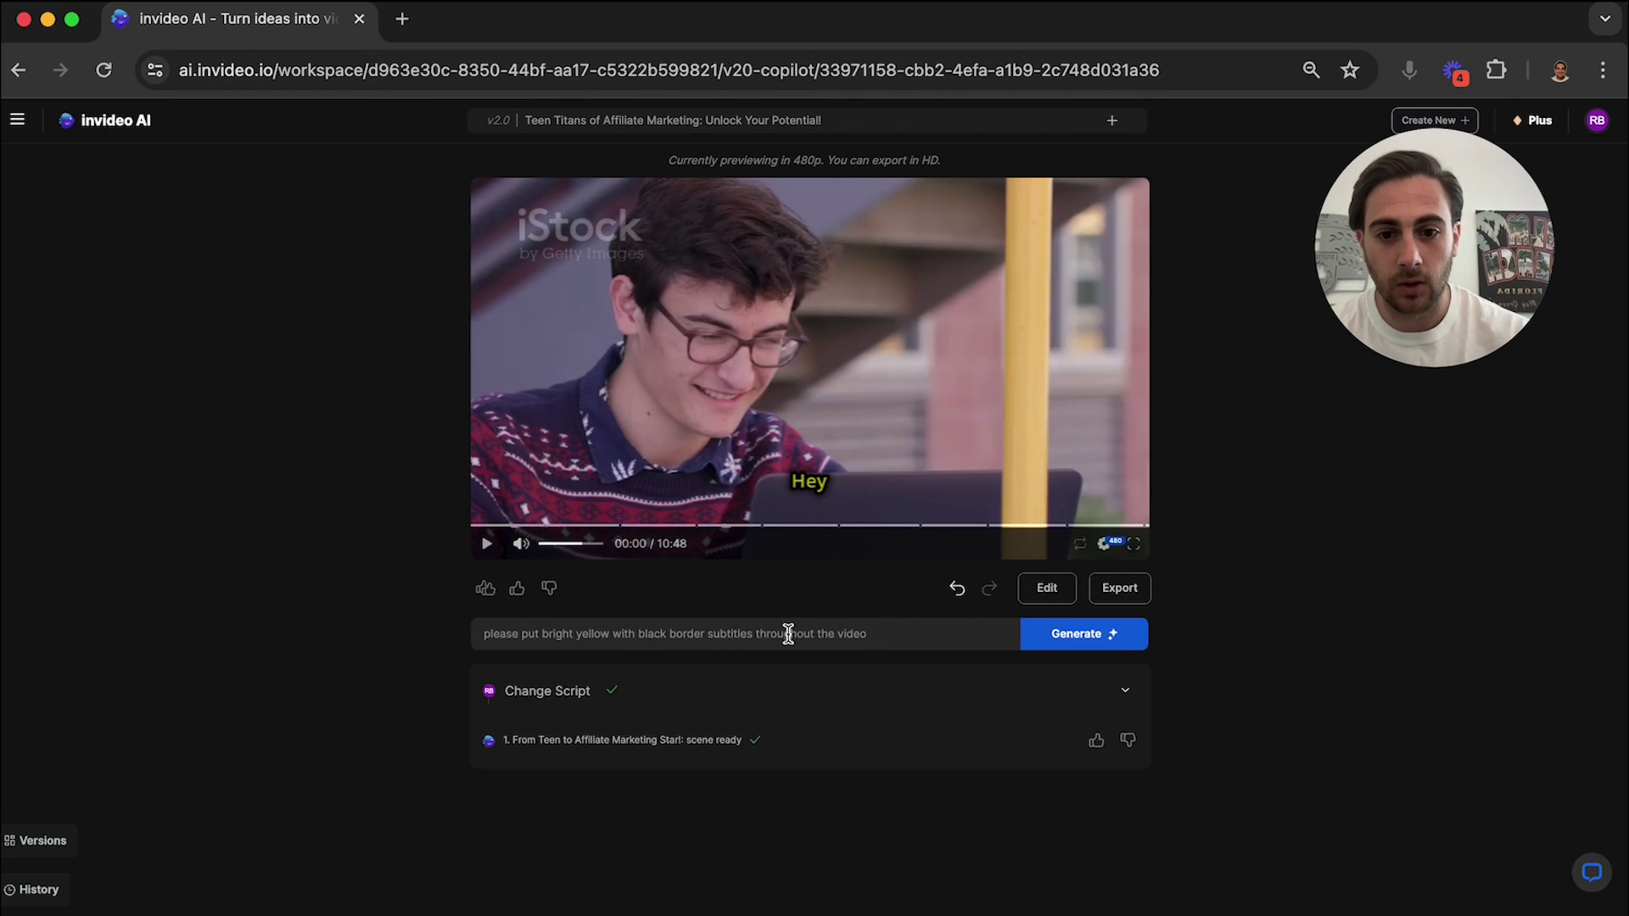
{"action": "key", "text": "super+a"}
{"action": "key", "text": "BackSpace"}
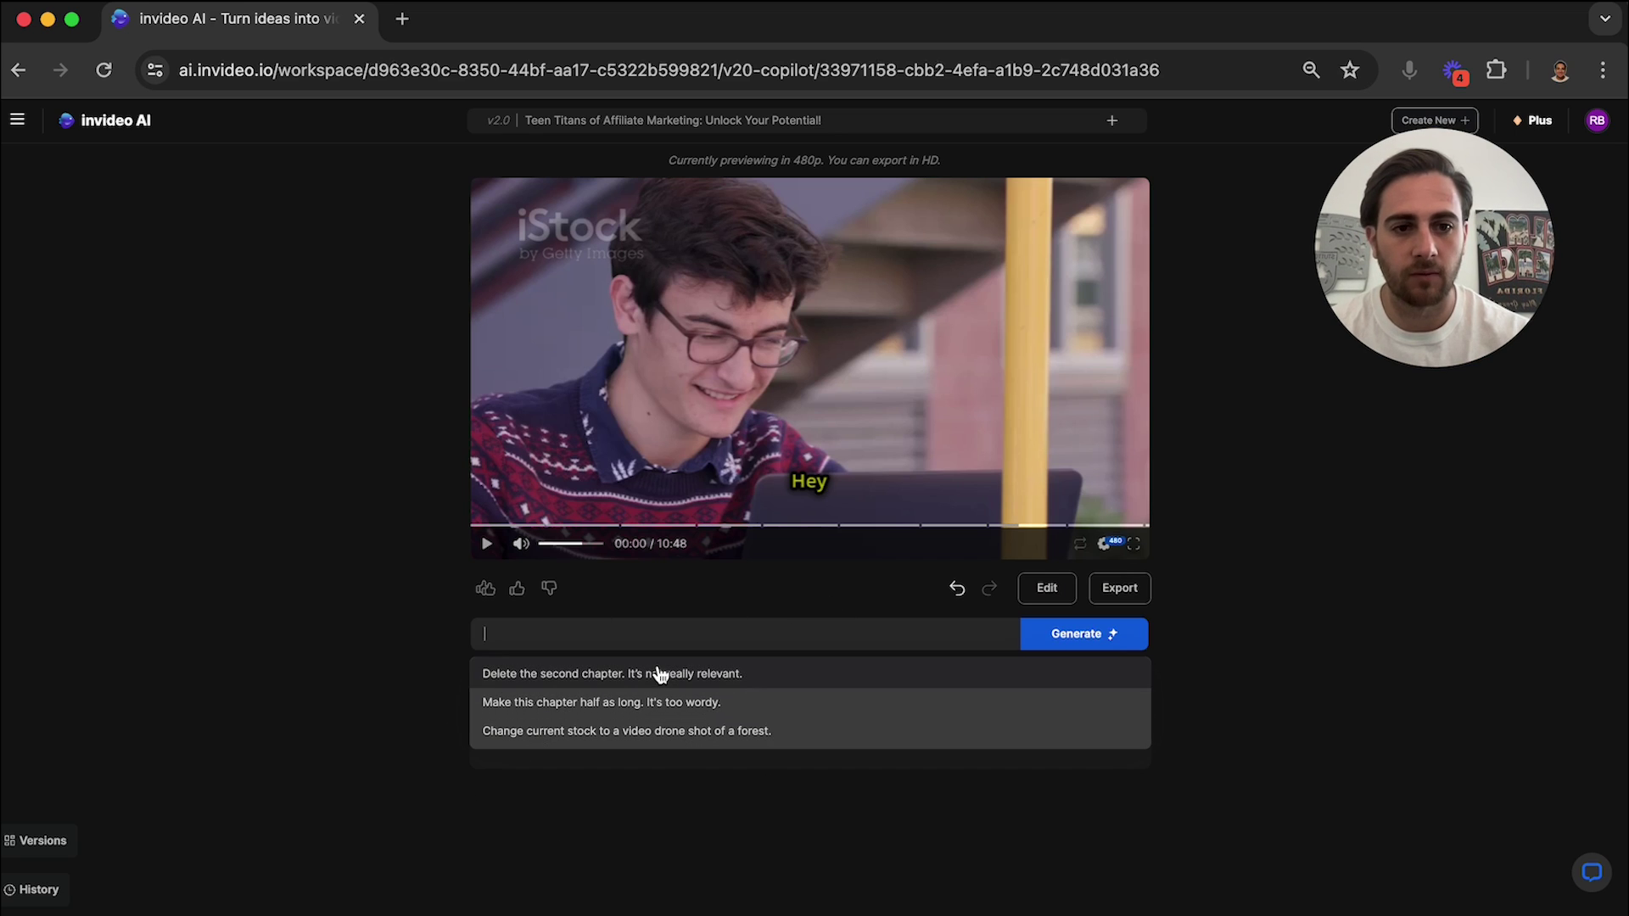
{"action": "type", "text": "please chan"}
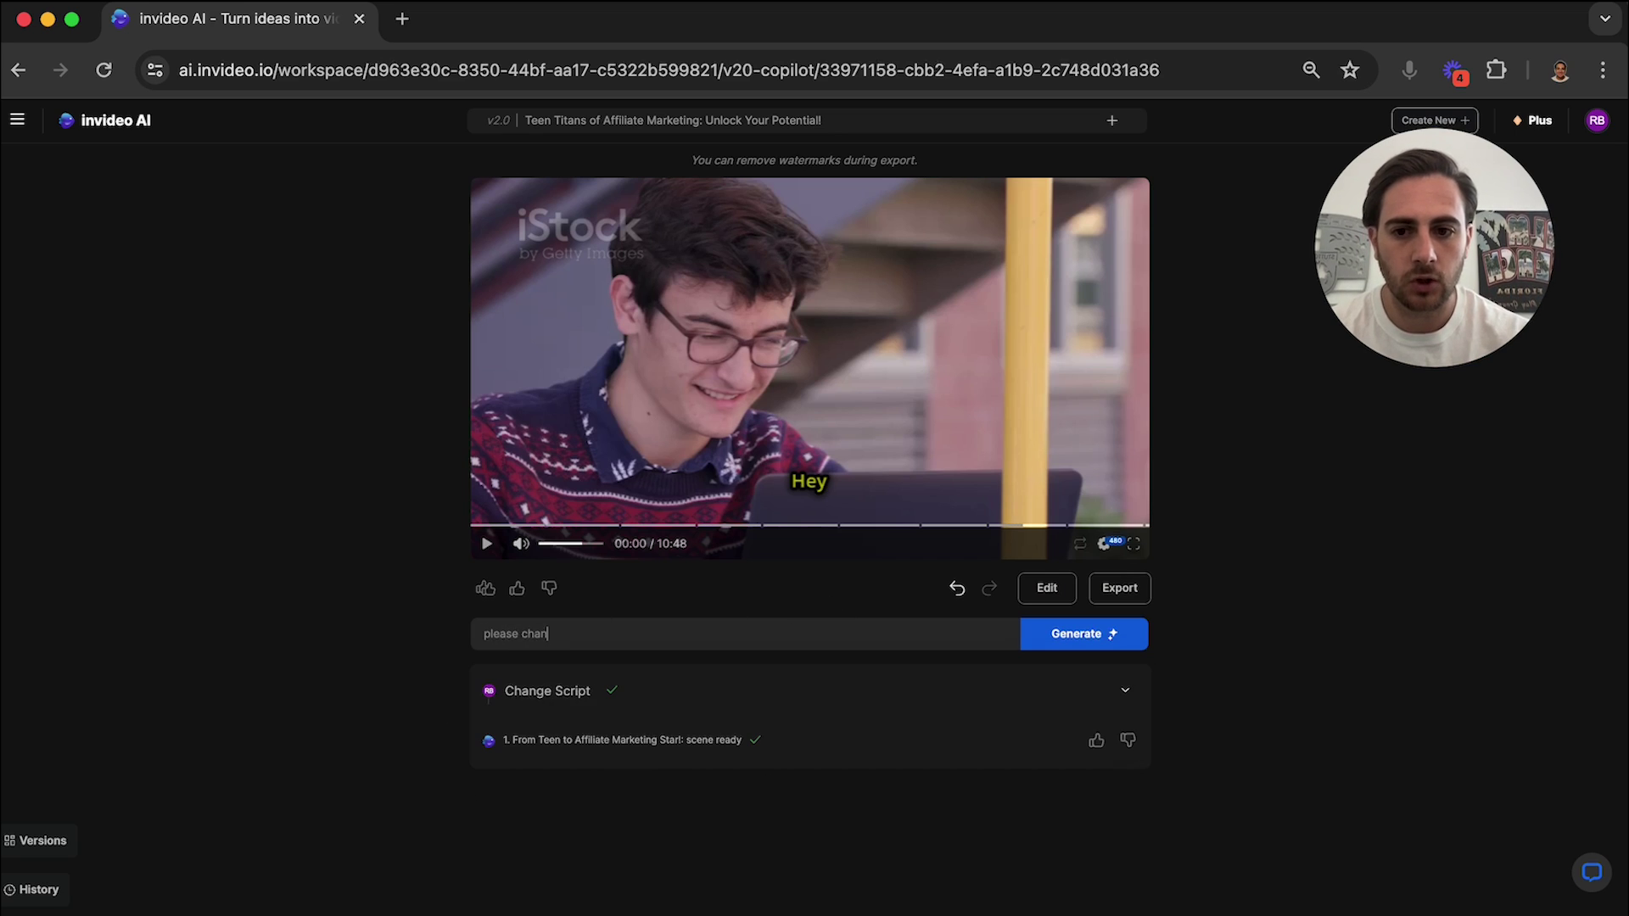
{"action": "type", "text": "ge the language to"}
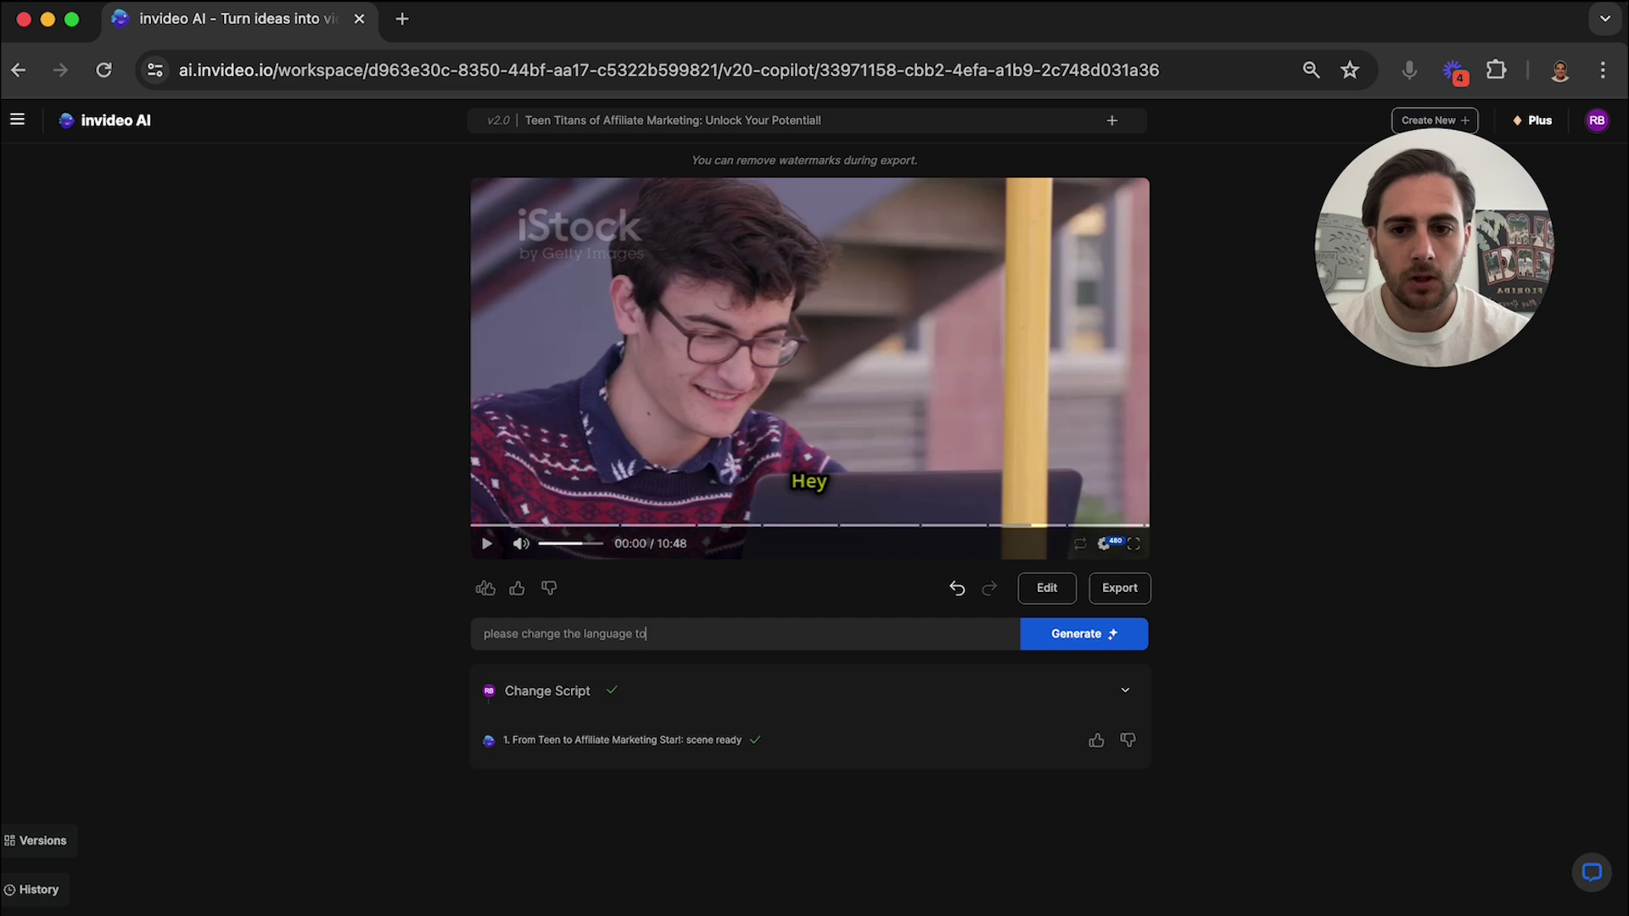
{"action": "type", "text": " hindi"}
{"action": "left_click", "coordinate": [1111, 646]}
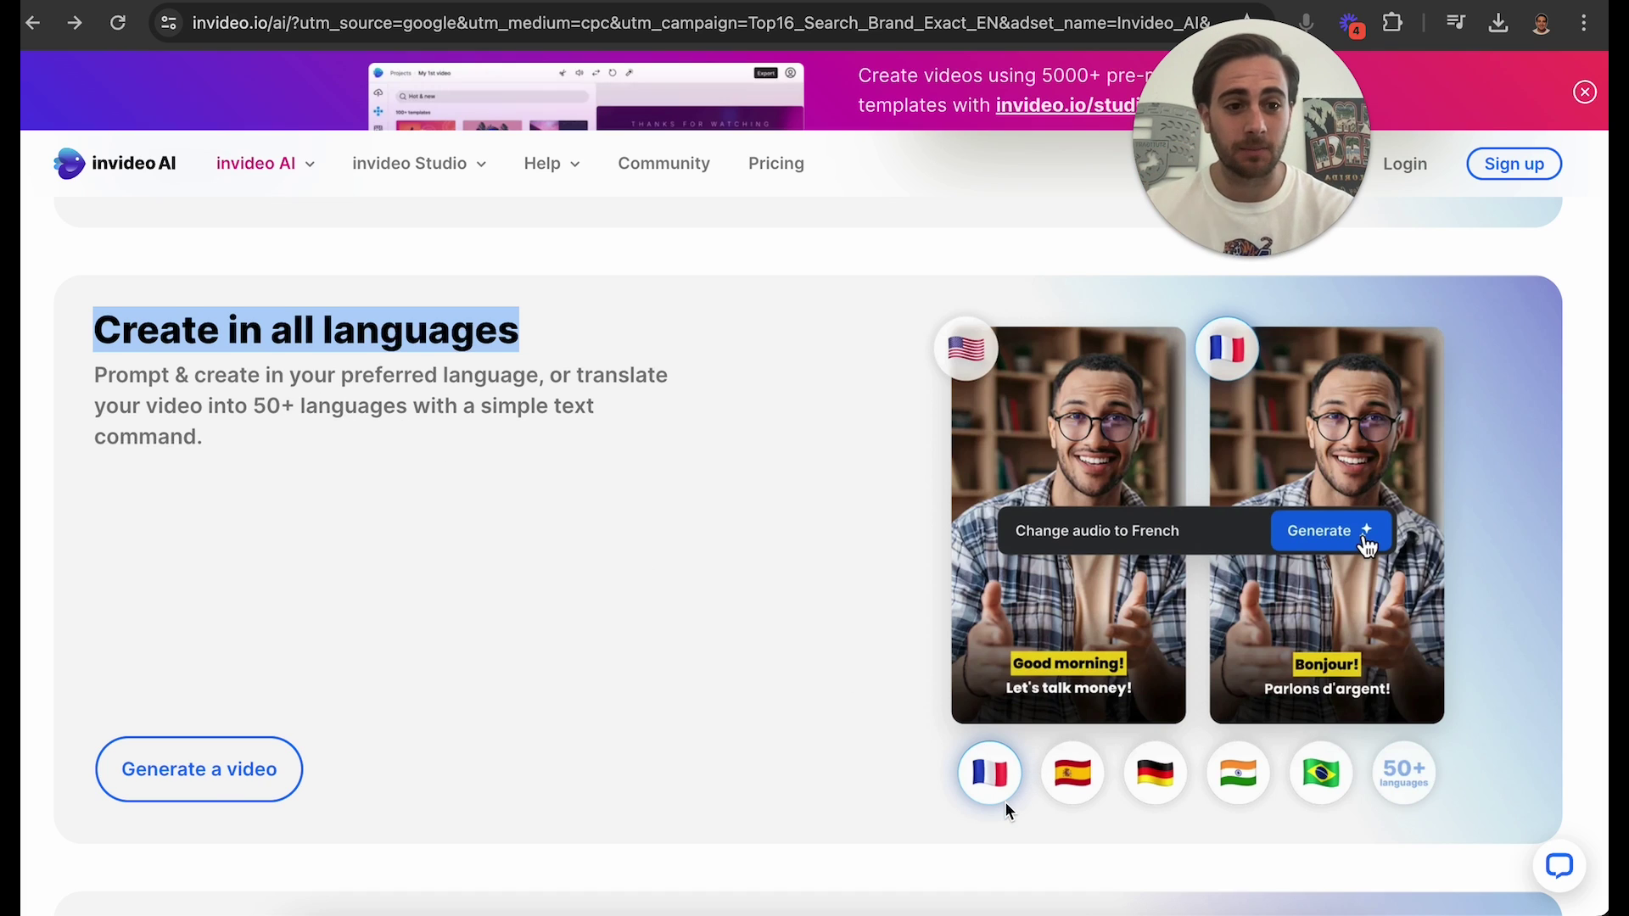
Scroll through the landing page's section on translating videos into 50+ languages.
{"action": "scroll", "coordinate": [1001, 780], "scroll_direction": "down", "scroll_amount": 1}
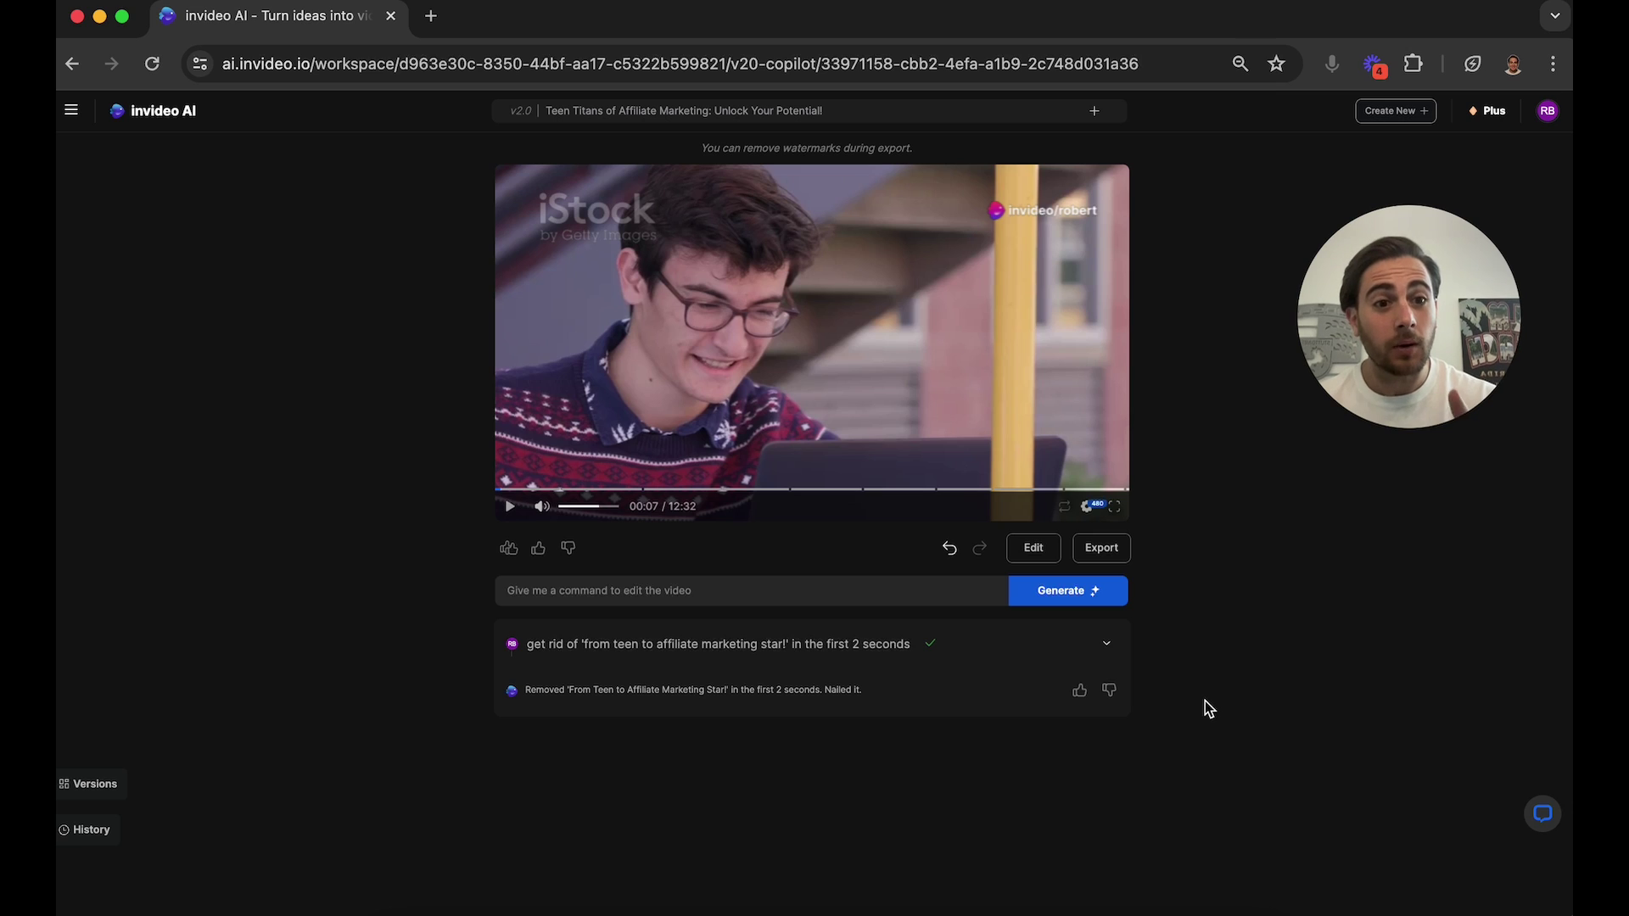
Open the Publish Video dialog for the 12:32 draft, with no watermarks, no branding and 1080p.
{"action": "left_click", "coordinate": [1101, 550]}
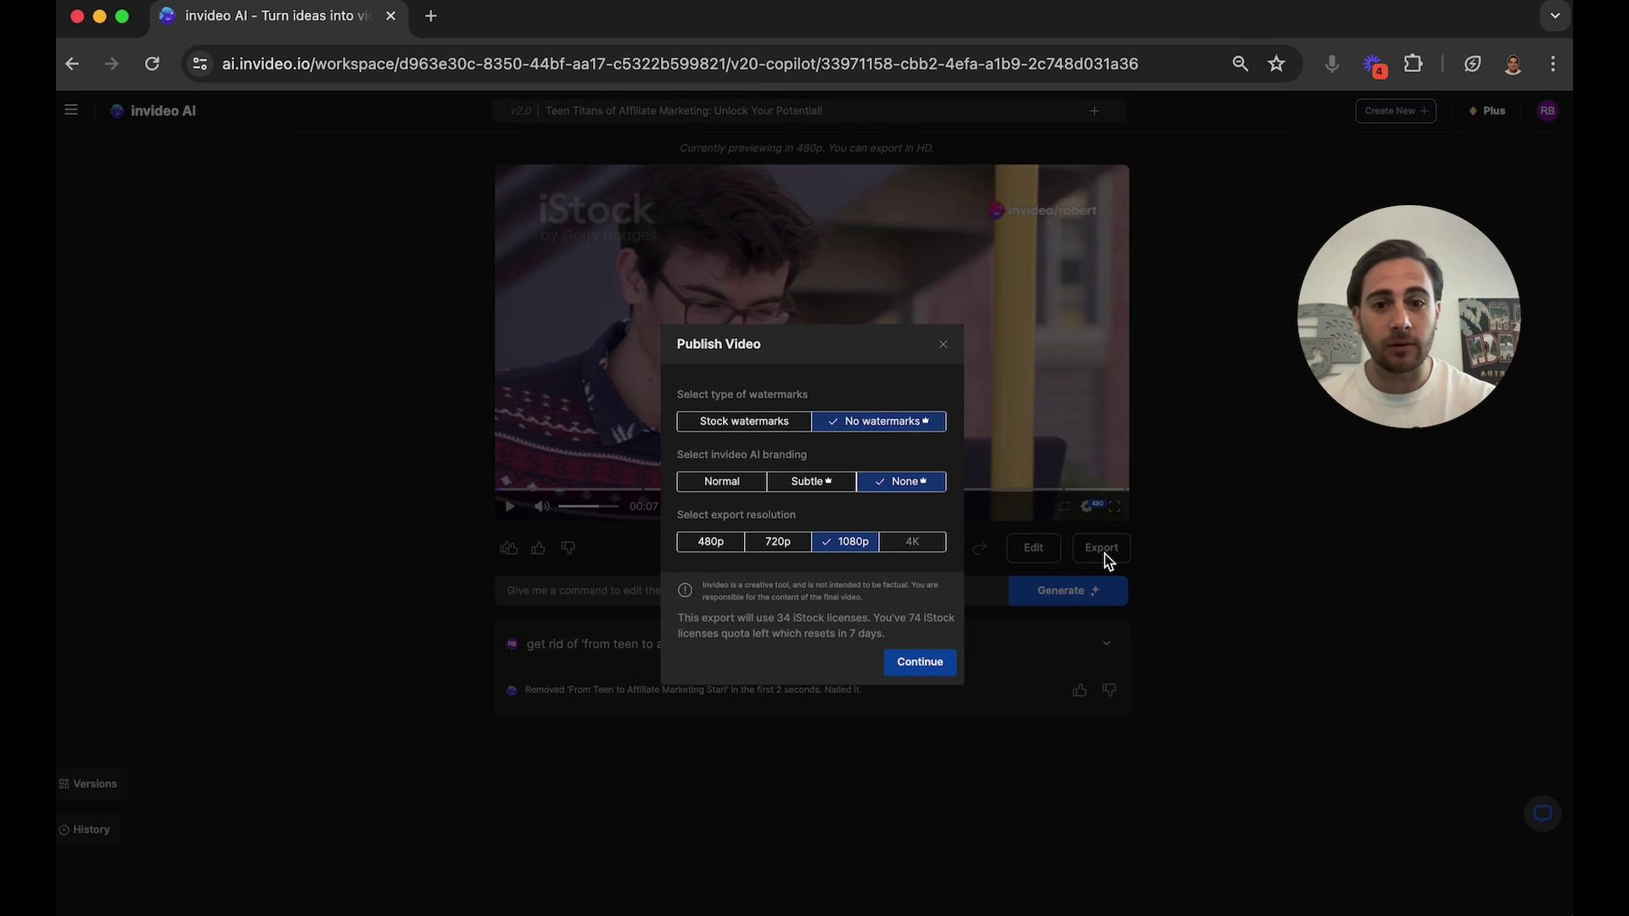